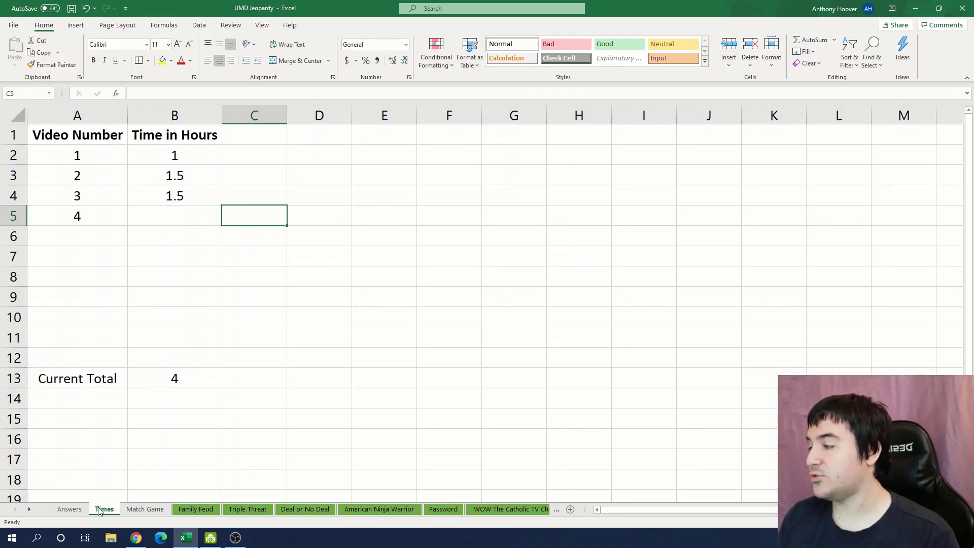
Step: Review the solved answers on the Answers sheet and start the 1 h 30 m countdown timer in the browser
left_click(69, 509)
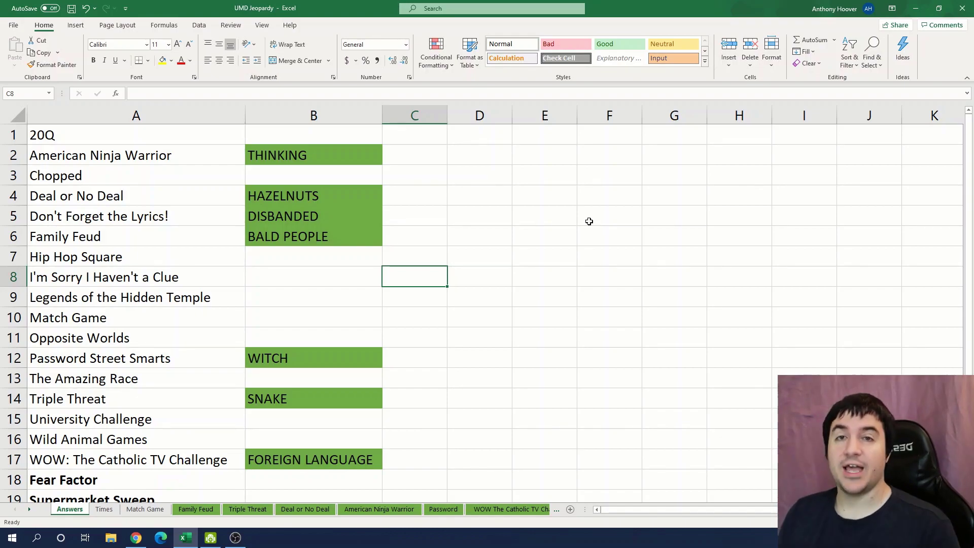
scroll(589, 221, "down", 2)
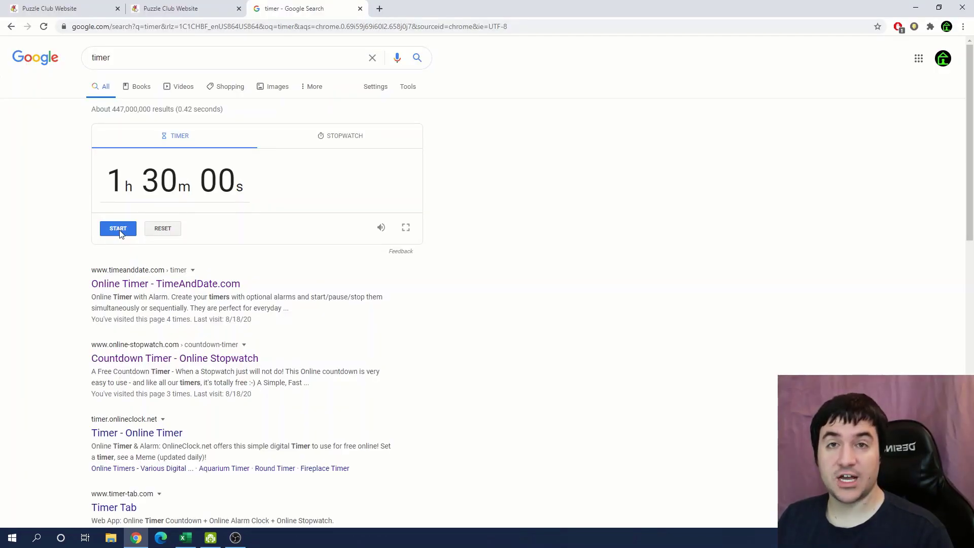
left_click(120, 232)
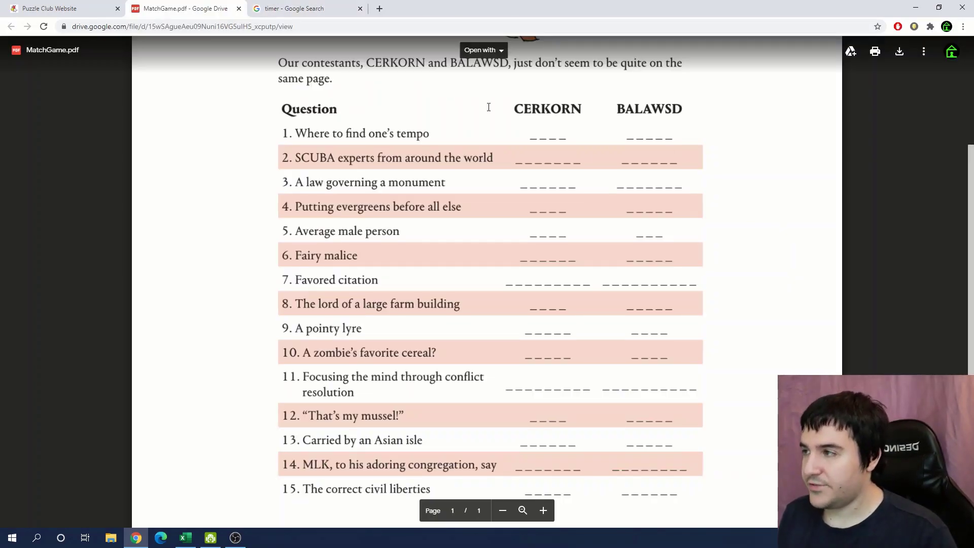
Step: Read the introduction, clues and answer blanks of the Match Game puzzle in MatchGame.pdf
scroll(427, 108, "up", 3)
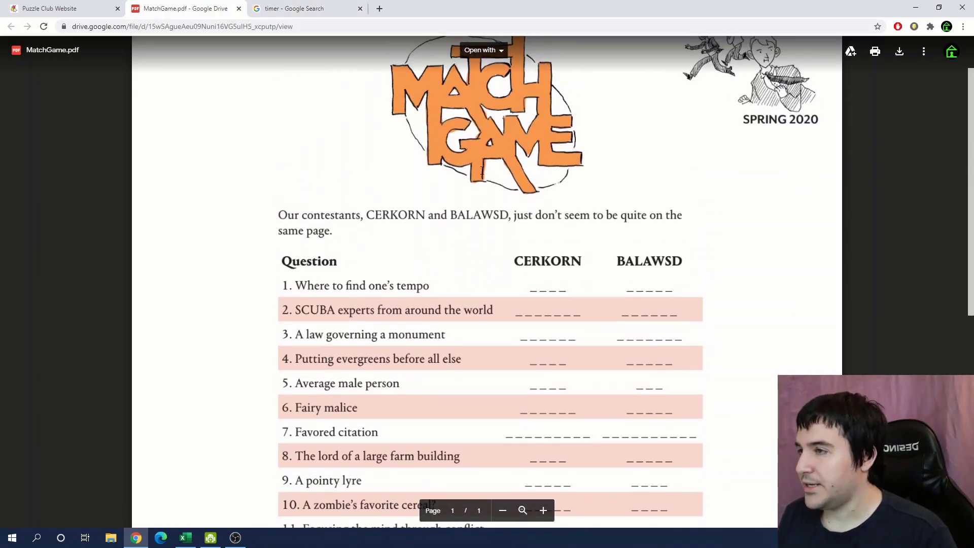
scroll(481, 171, "down", 2)
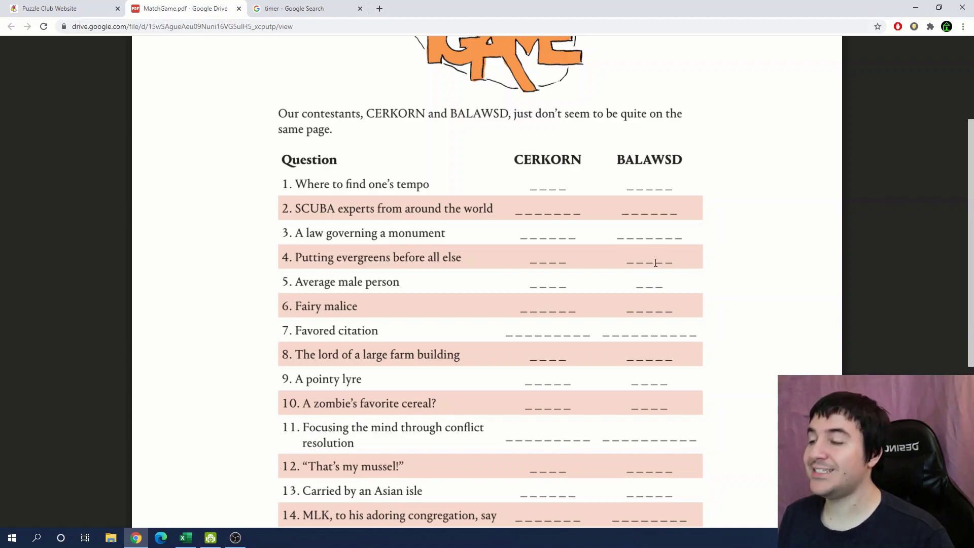
Step: Switch to the Excel workbook and compare the CERKORN and BALAWSD answers with the Extra Letter column on the Match Game sheet
left_click(185, 538)
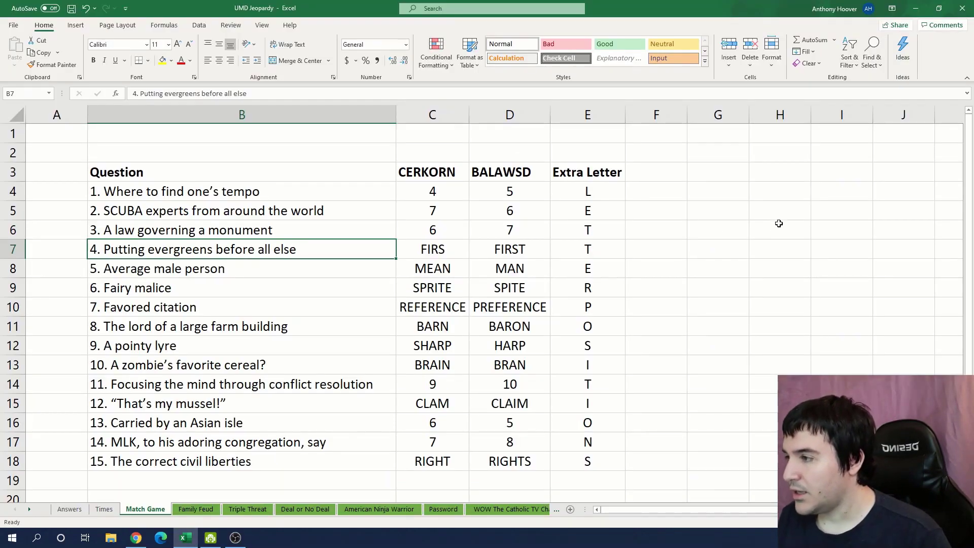
left_click(682, 211)
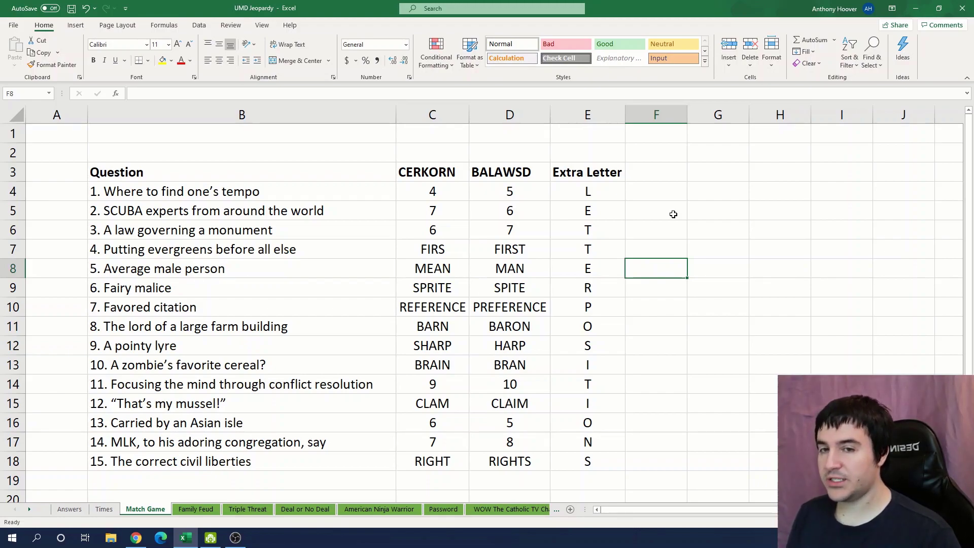
left_click_drag(966, 179, 969, 200)
left_click(503, 174)
left_click(446, 175)
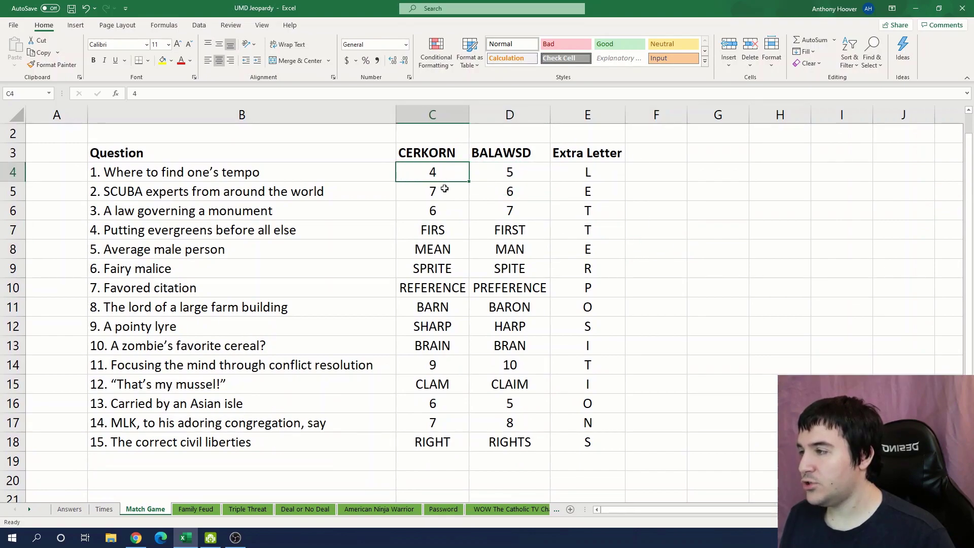
left_click(444, 189)
left_click(441, 210)
left_click(522, 213)
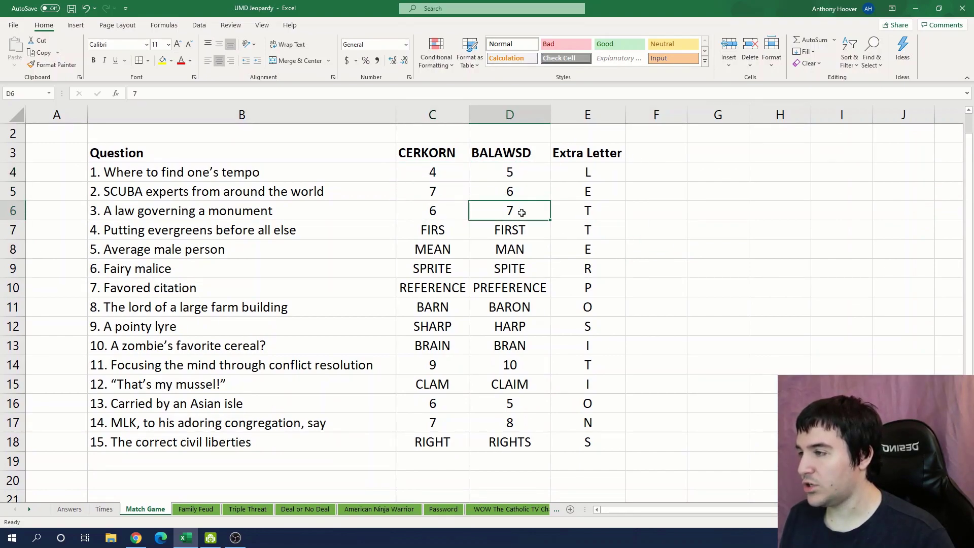
left_click(597, 230)
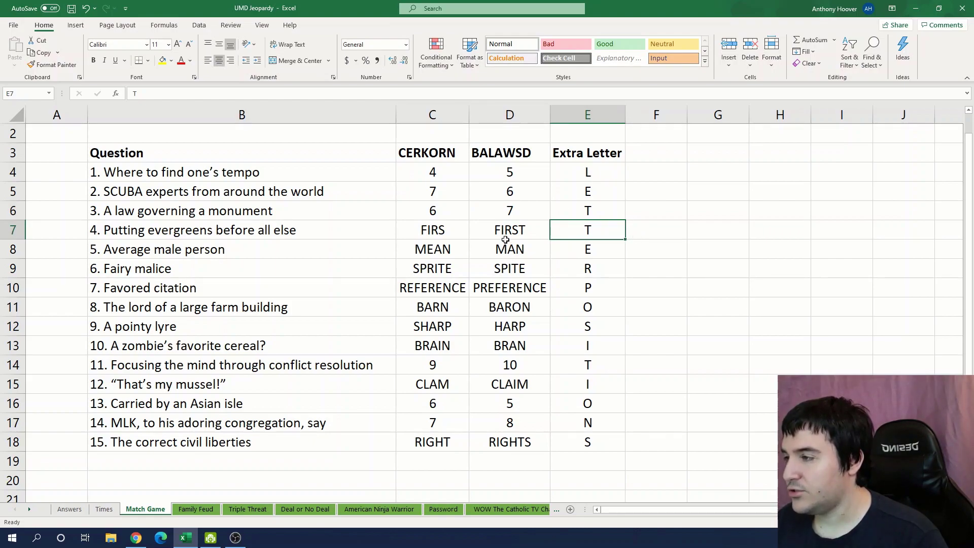
left_click(506, 235)
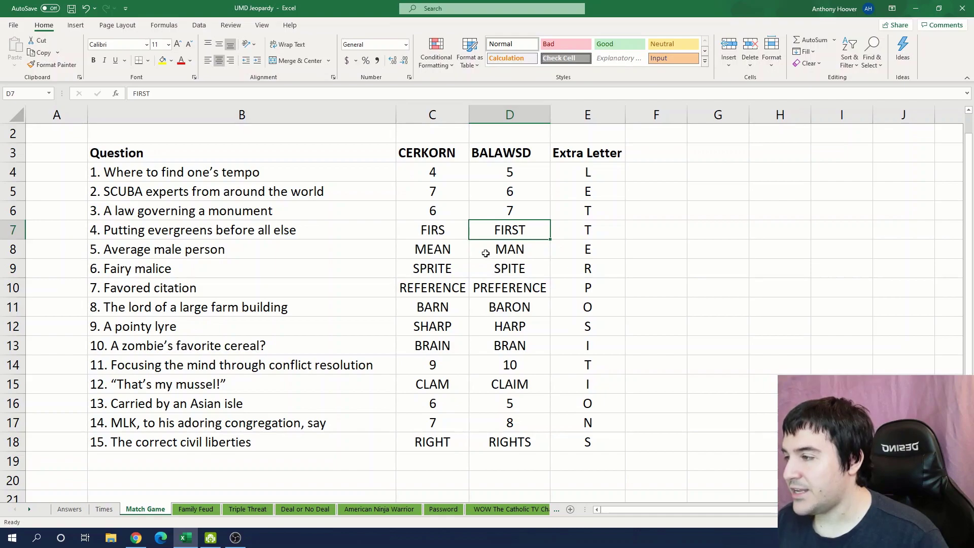
left_click(465, 252)
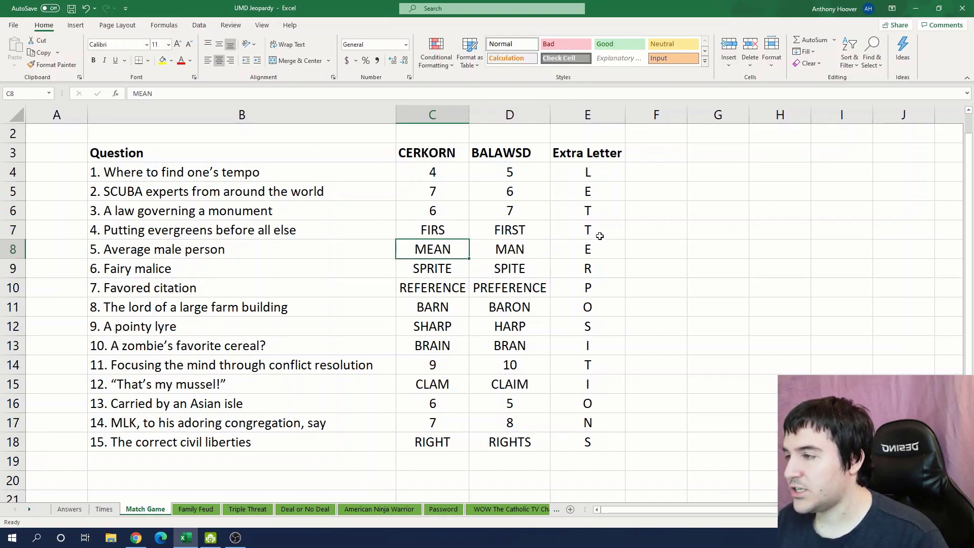
left_click_drag(602, 171, 602, 210)
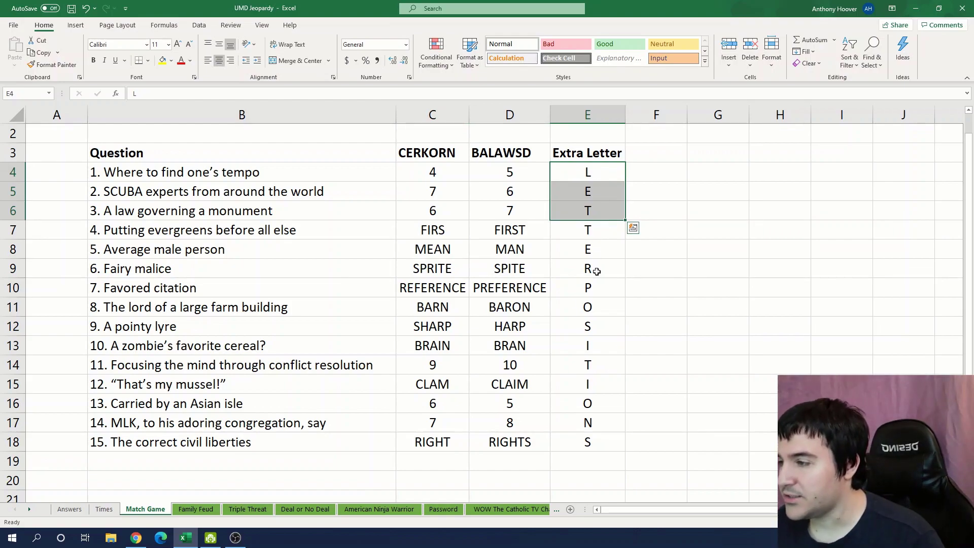
left_click_drag(599, 285, 603, 445)
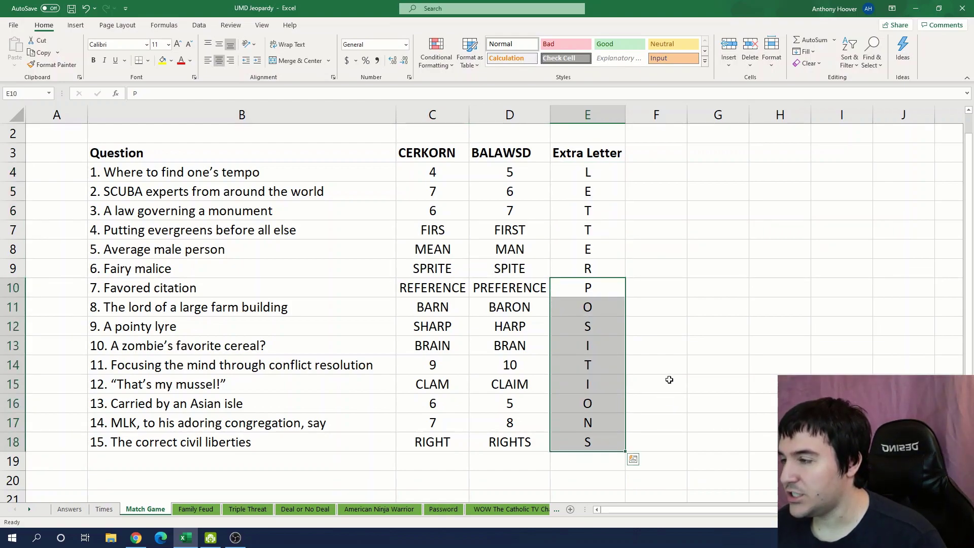
left_click(515, 230)
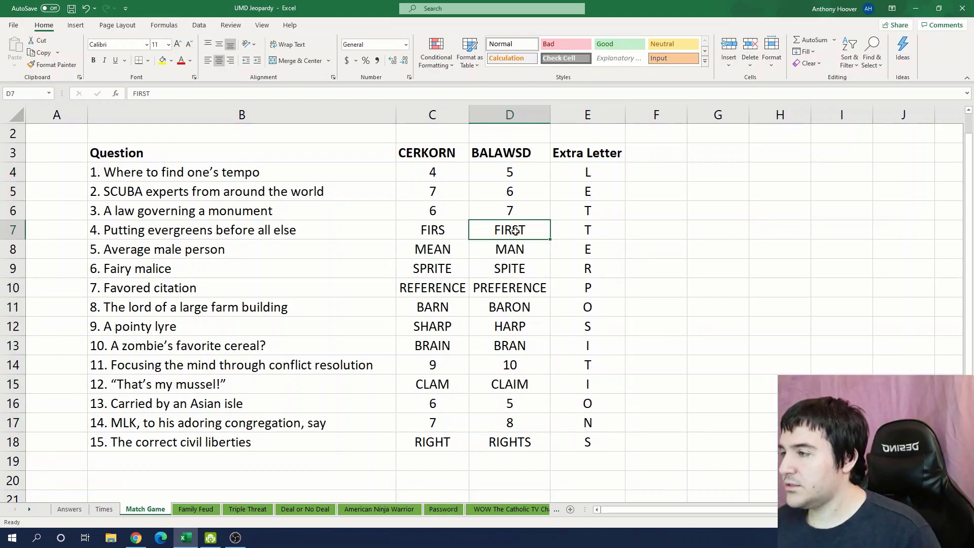
Step: Add the column header "Letter Position" in cell F3, beside Extra Letter
left_click(656, 151)
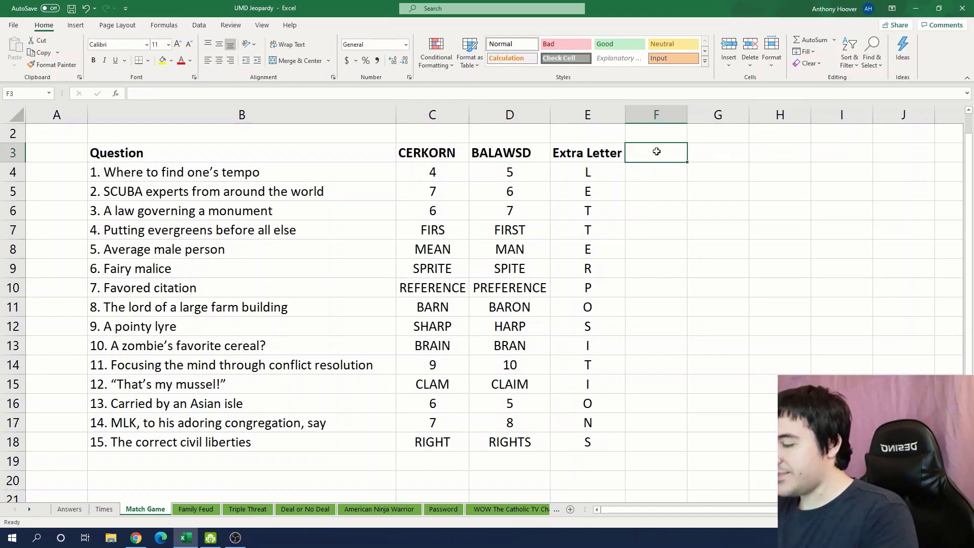
type("Letter Position")
key("Return")
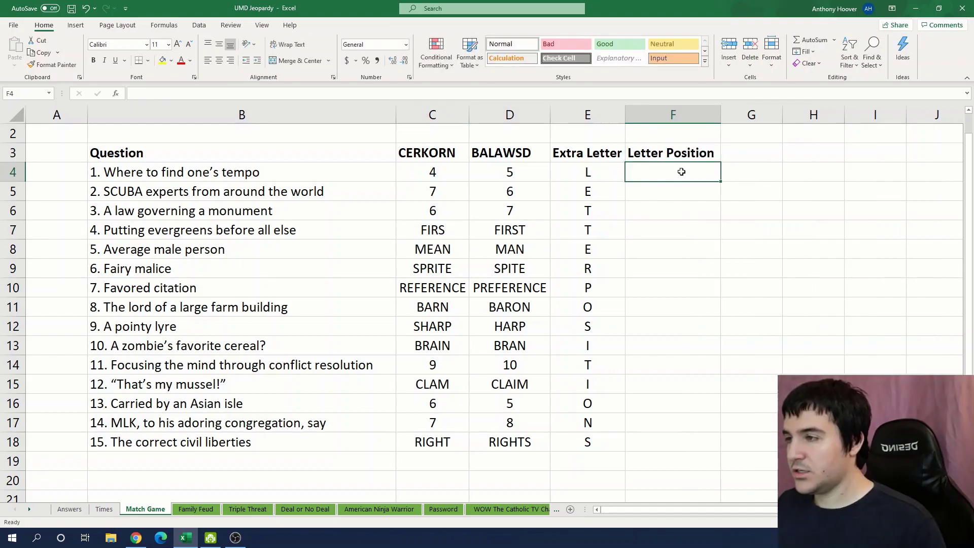
Step: Enter the extra letters' positions for questions 4 to 8 in F7:F11 as 5, 2, 3, 1 and 4
left_click(659, 231)
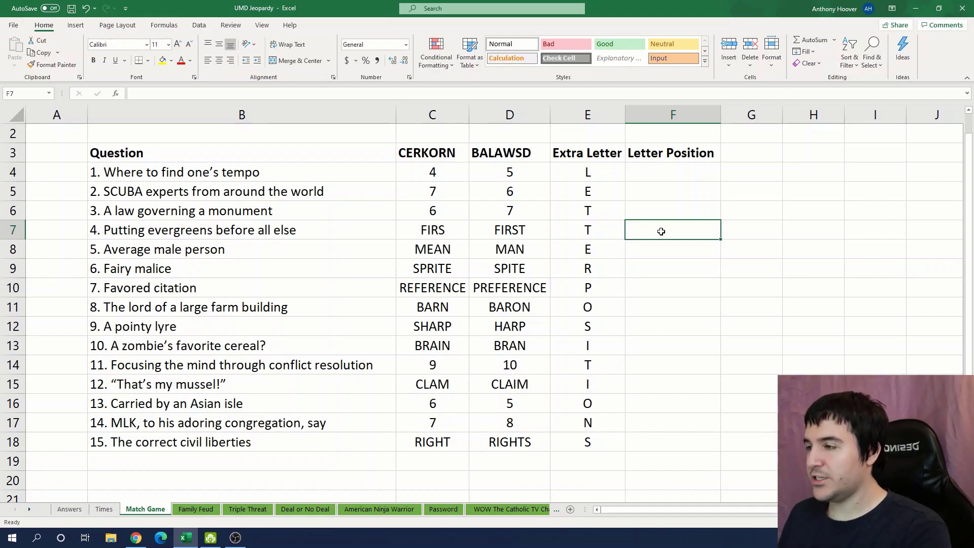
type("5")
key("Return")
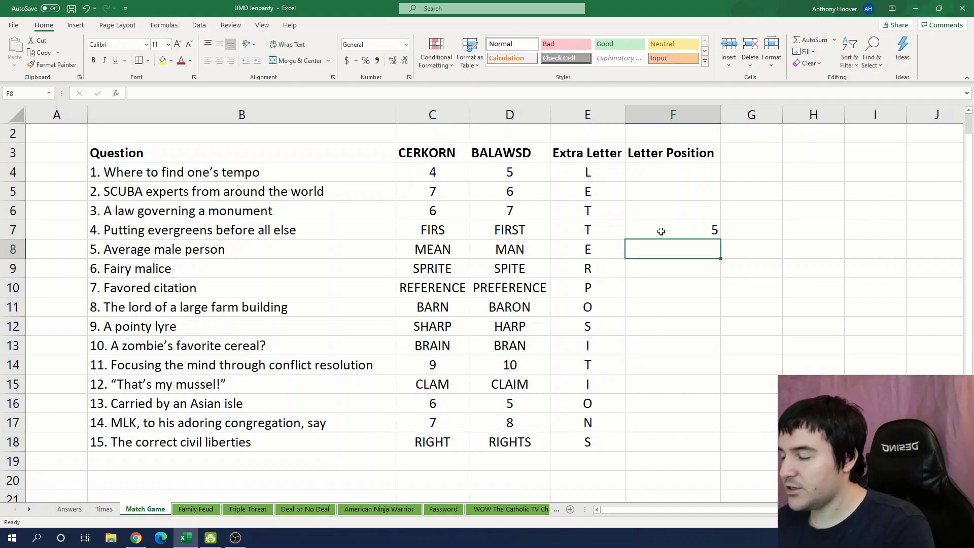
type("2")
key("Return")
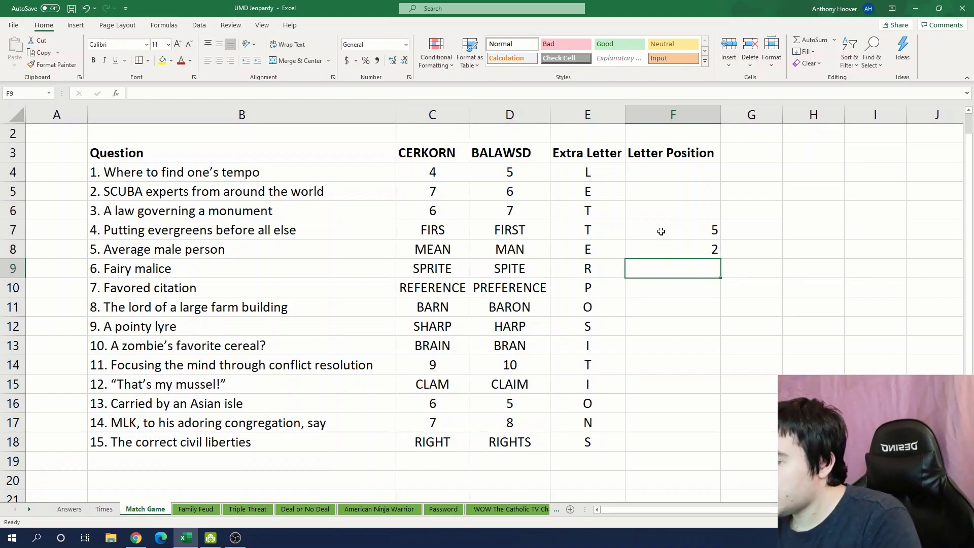
type("3")
key("Return")
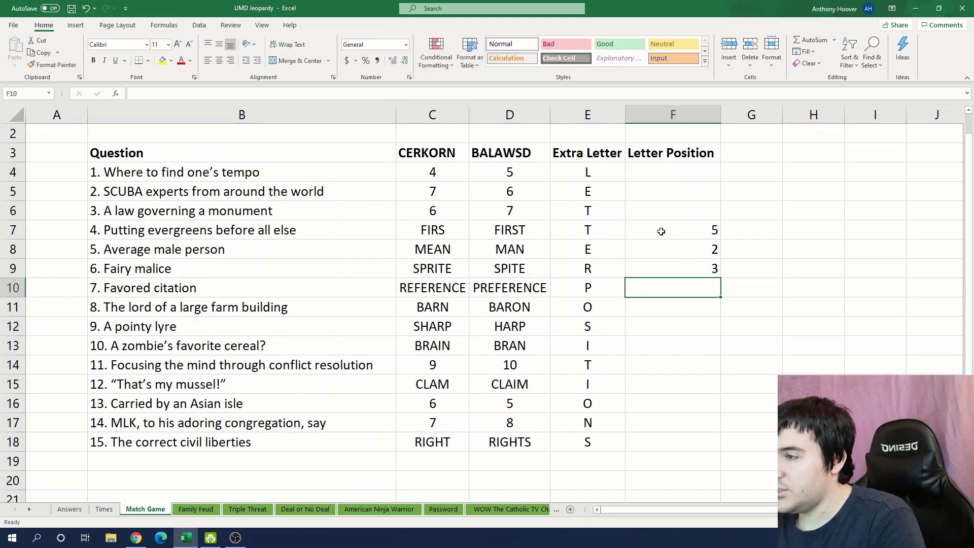
type("1")
key("Return")
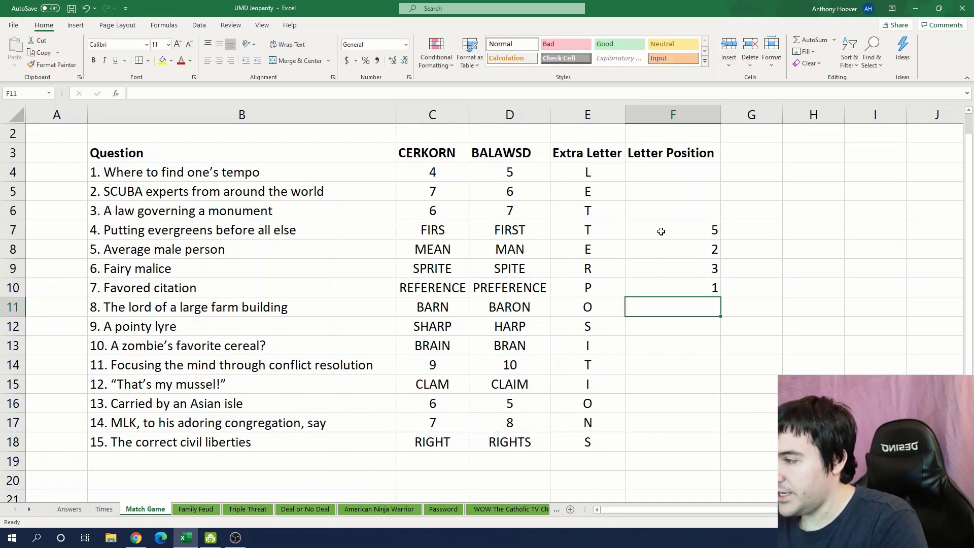
type("4")
key("Return")
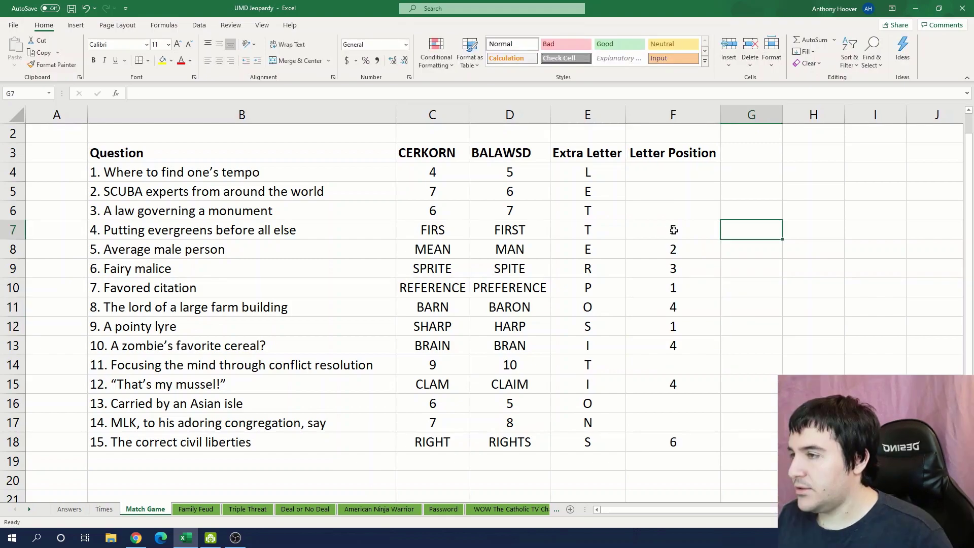
Step: Check the Letter Position numbers against the text of question 4 as a way of indexing into the clues
left_click(672, 230)
left_click(646, 309)
left_click(662, 339)
left_click(661, 227)
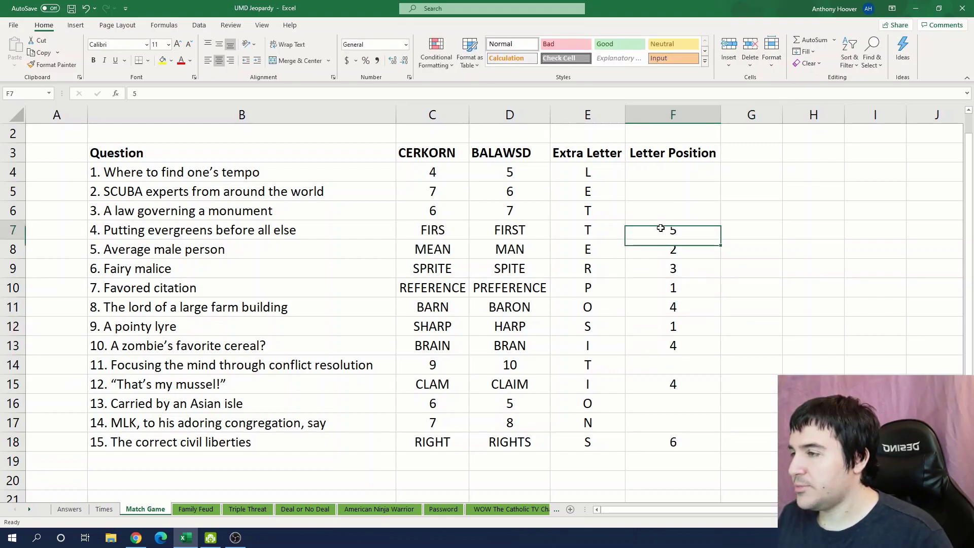
left_click(122, 231)
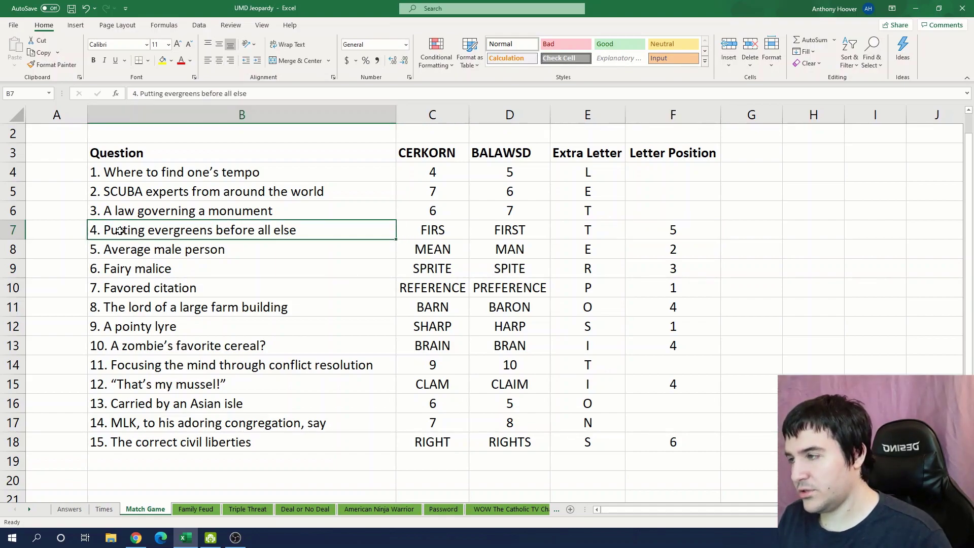
Step: Examine the indexed letters in G7:G13 for a readable message
left_click(767, 229)
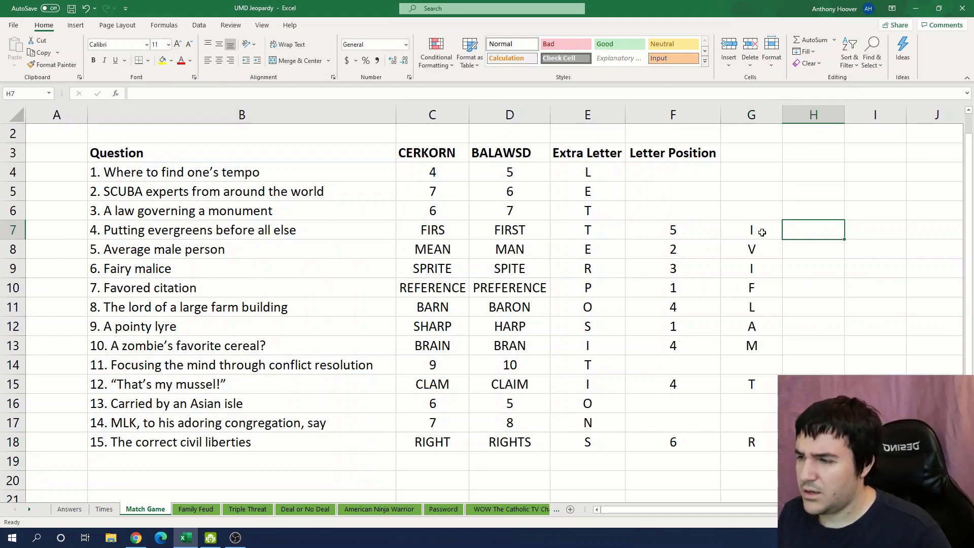
left_click_drag(762, 232, 767, 343)
left_click_drag(763, 287, 772, 313)
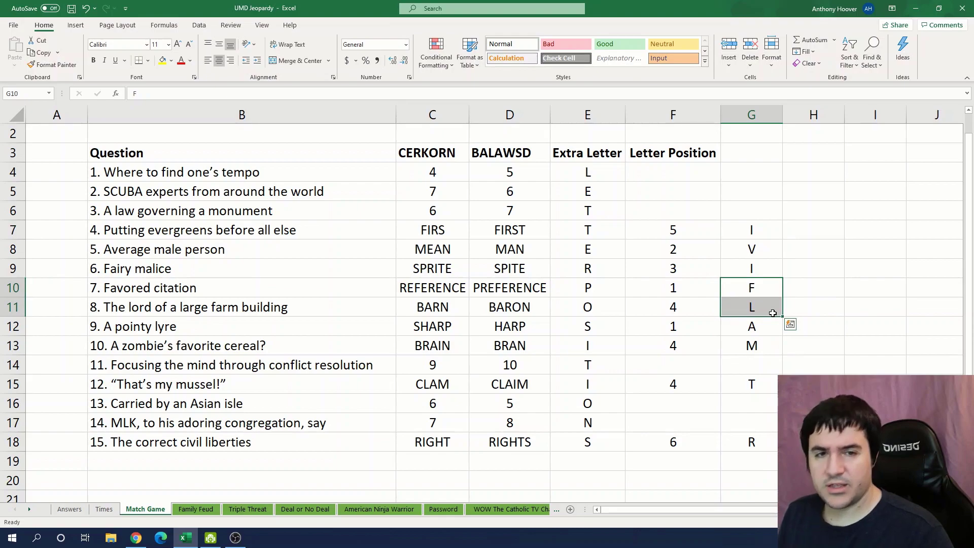
left_click(763, 268)
left_click(766, 227)
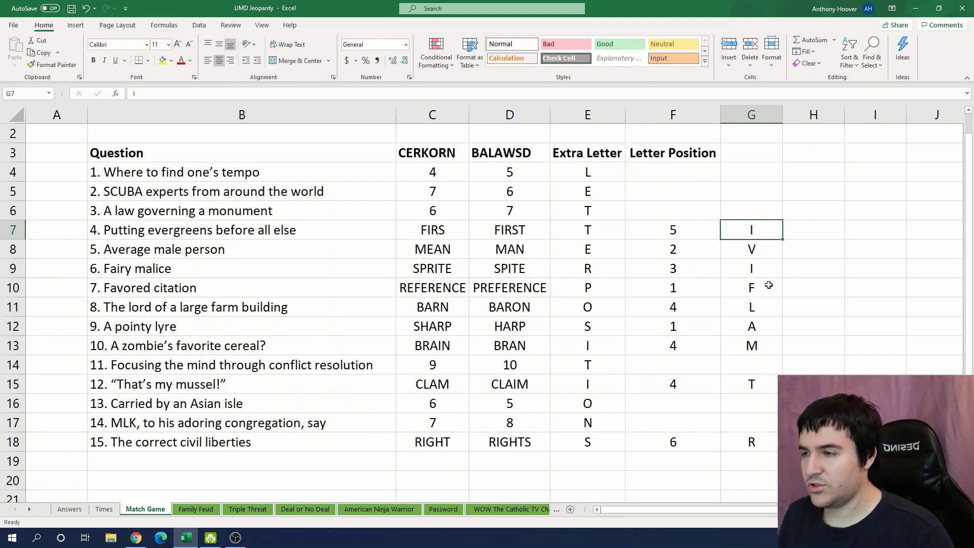
left_click(769, 331)
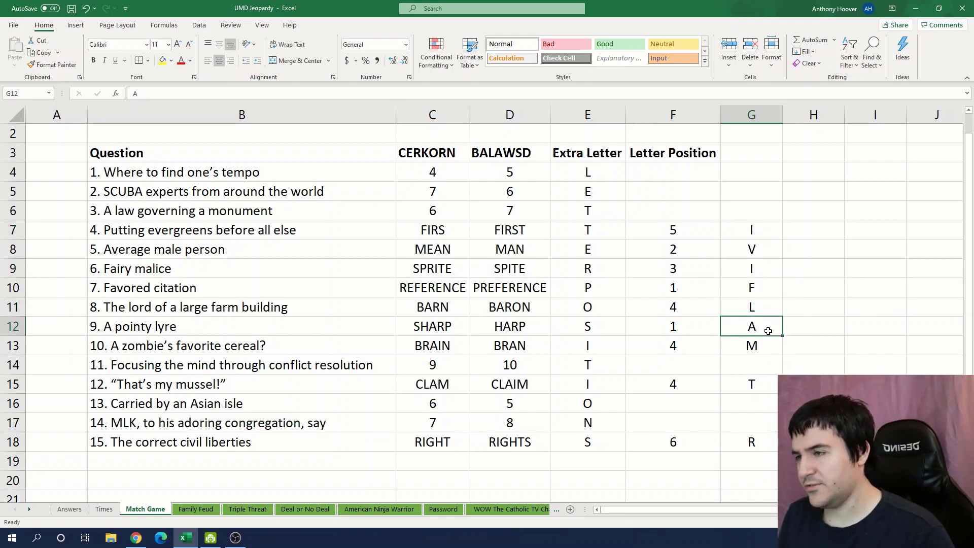
left_click(830, 314)
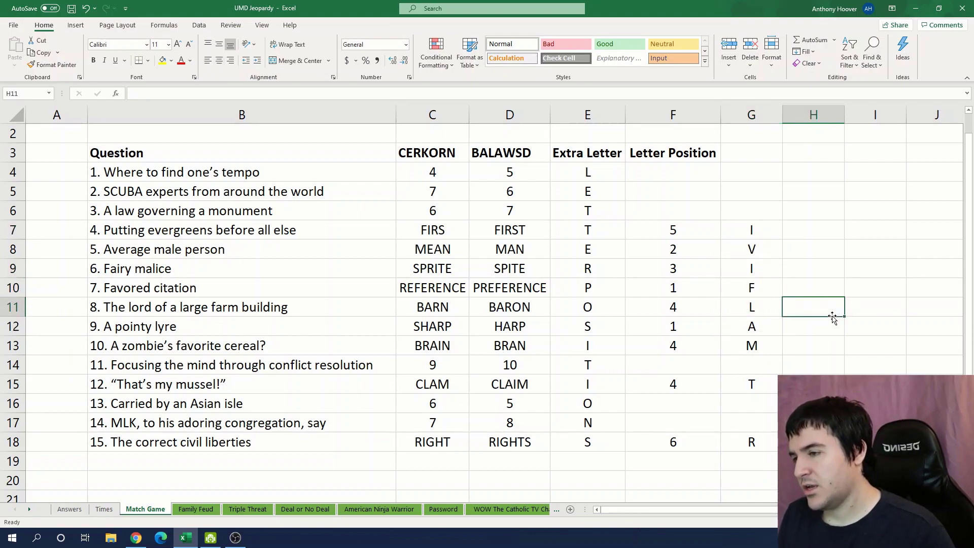
Step: Examine unsolved questions 1 and 2 together with their answer lengths and missing letter positions
left_click(748, 189)
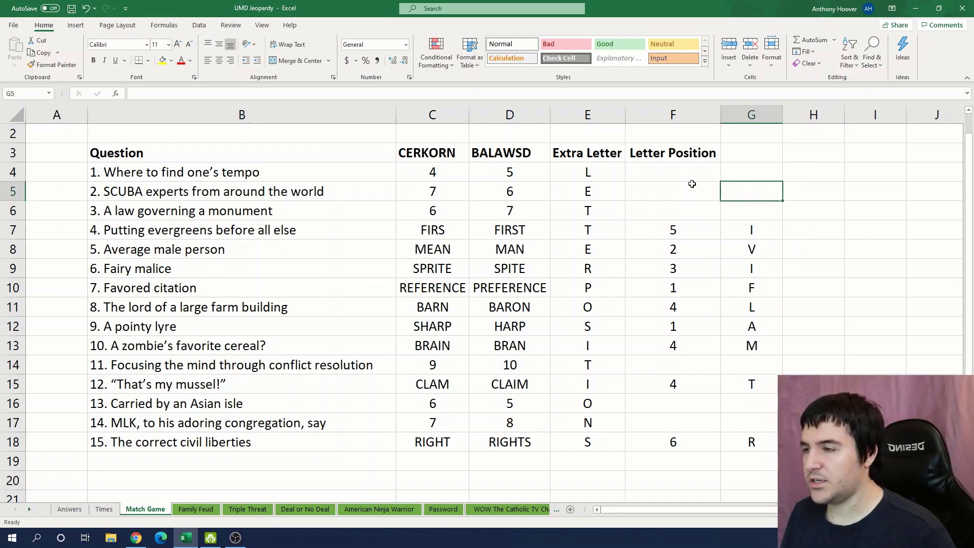
left_click(345, 178)
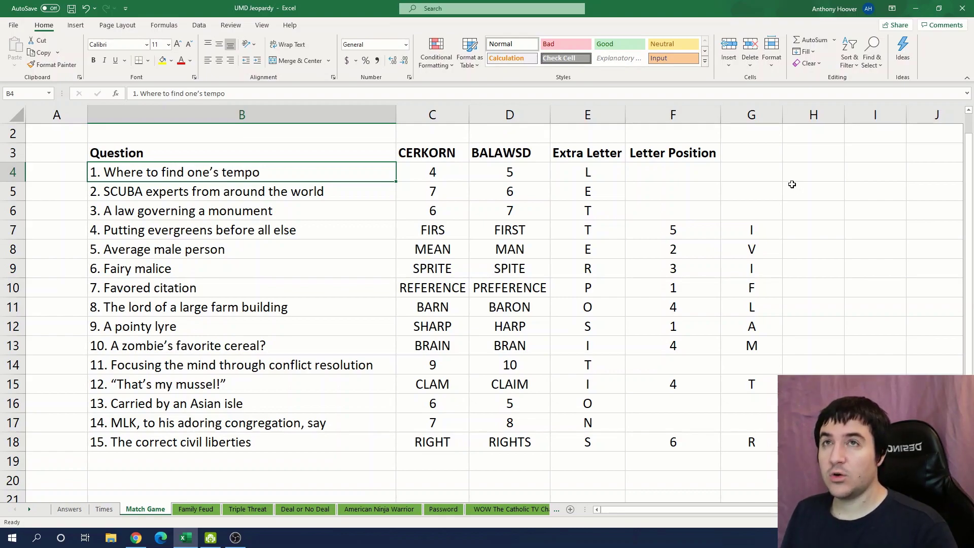
left_click(649, 190)
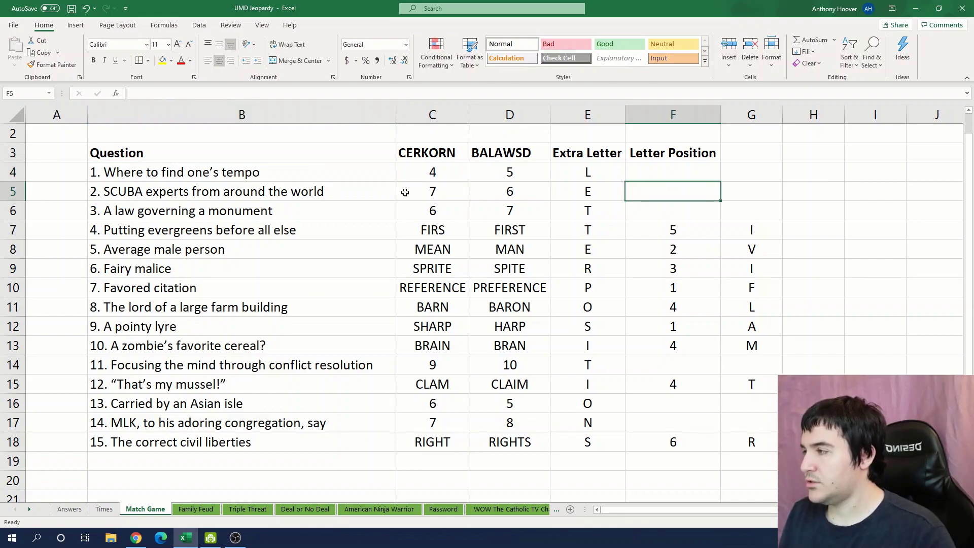
left_click(347, 190)
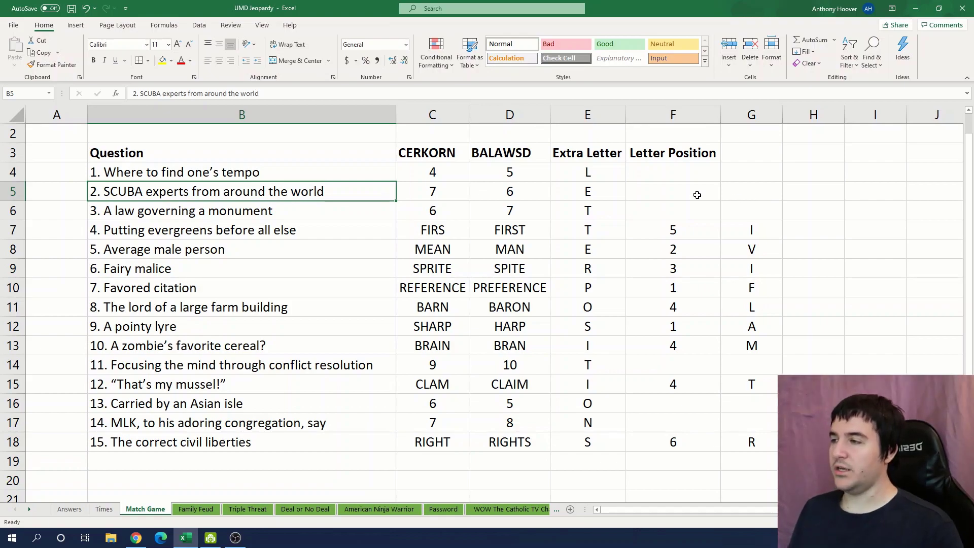
left_click(541, 197)
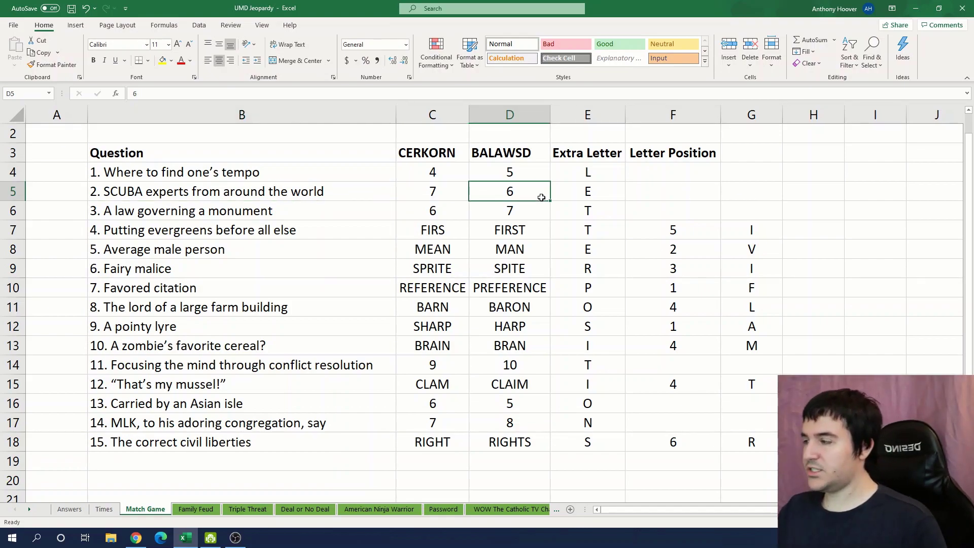
Step: Enter the answers to question 2, DIVERS in D5 under BALAWSD and DIVERSE in C5 under CERKORN
type("DIVERS")
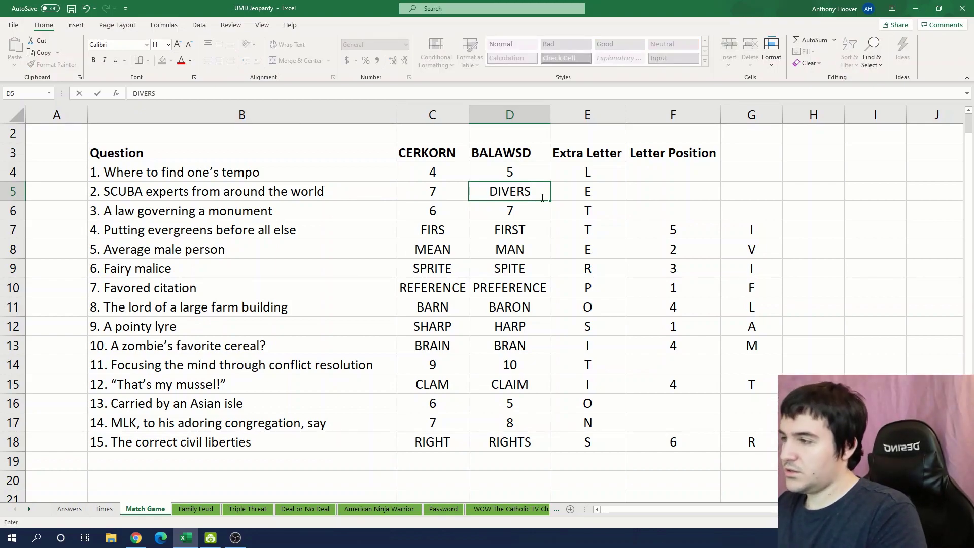
key("Left")
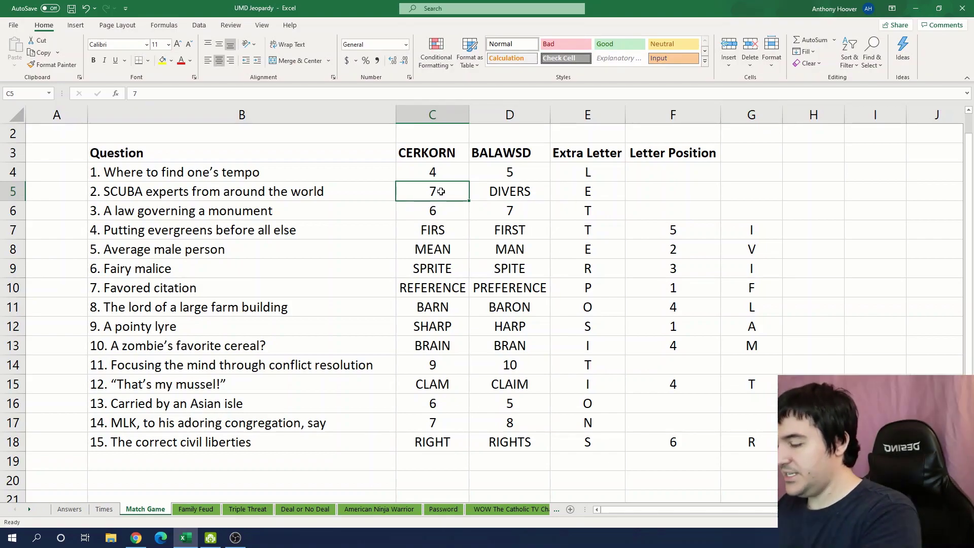
type("DIVERSE")
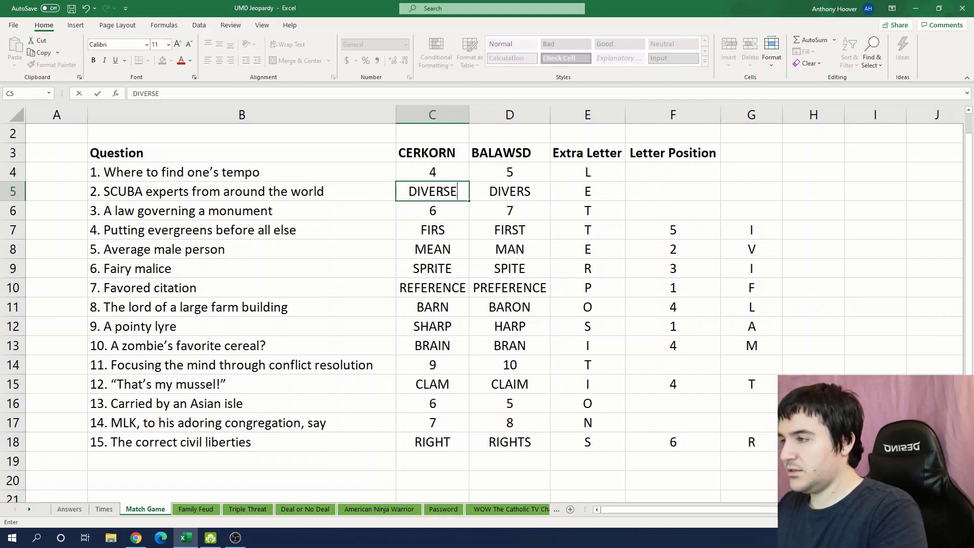
key("Right")
Step: Enter 7 as question 2's letter position in F5 and X as its indexed letter in G5
left_click(600, 195)
left_click(659, 192)
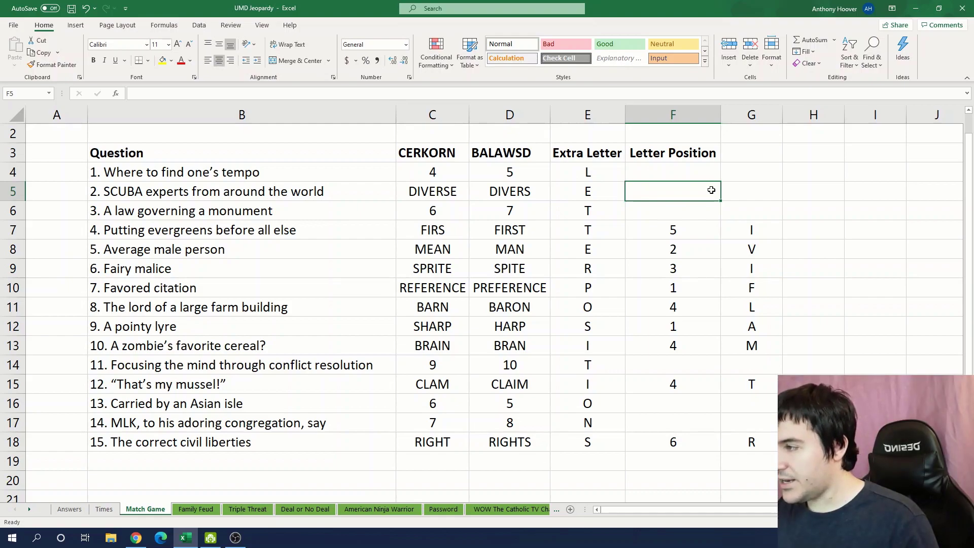
type("7")
key("Right")
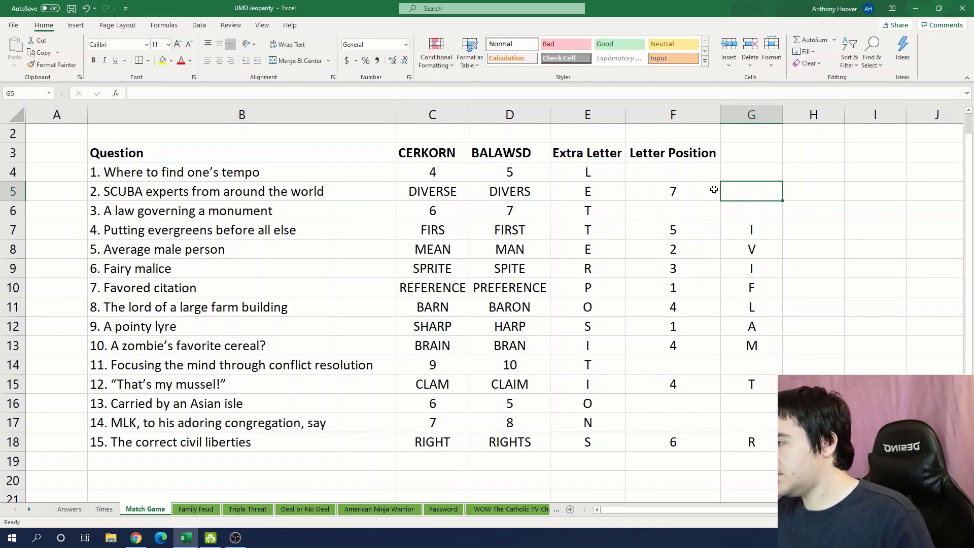
type("X")
key("Right")
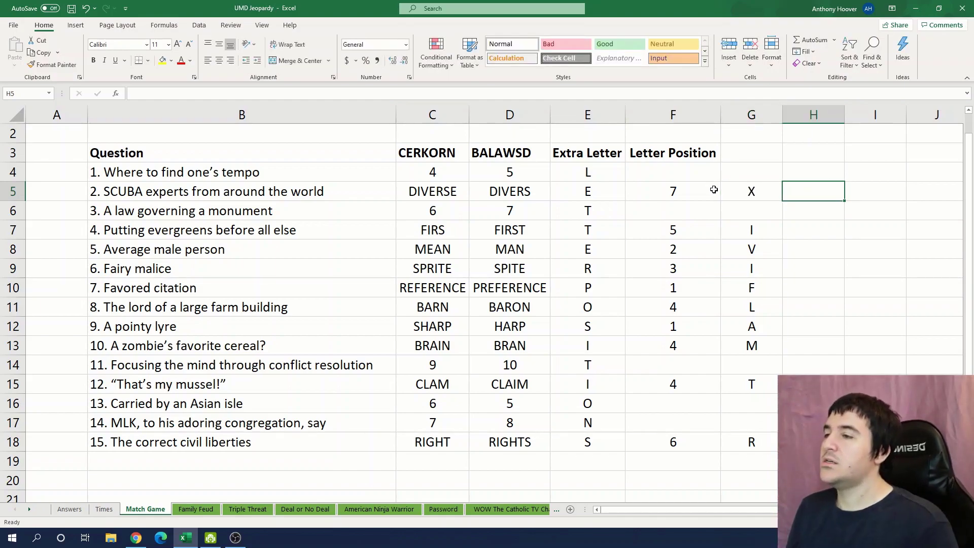
Step: Enter the answers to question 1, PACE in C4 under CERKORN and PLACE in D4 under BALAWSD
left_click(749, 179)
left_click_drag(749, 180, 766, 265)
left_click(241, 211)
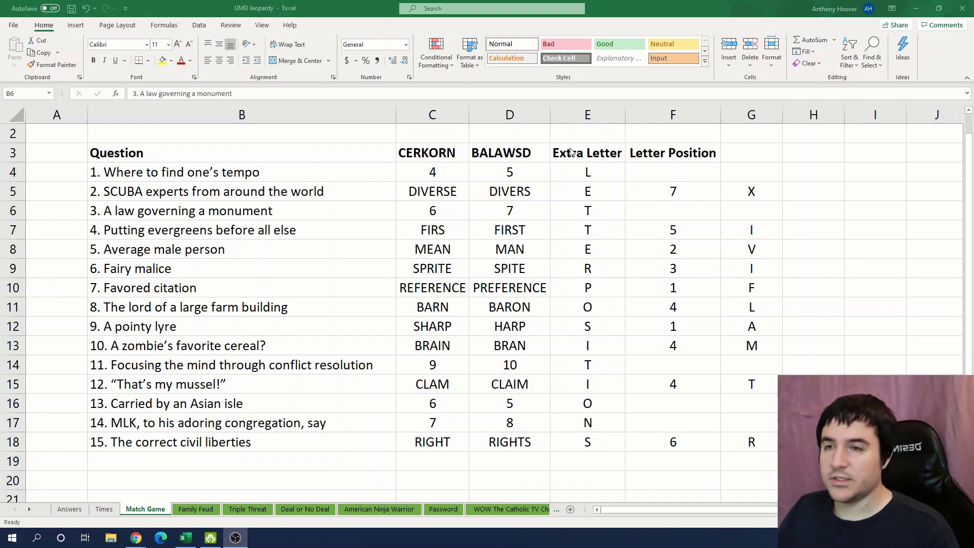
left_click(434, 178)
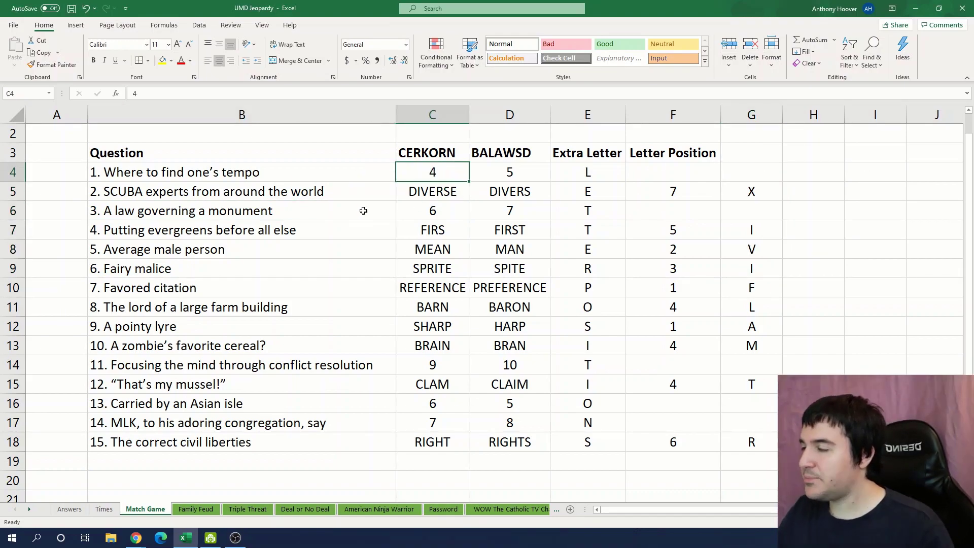
type("PACE")
key("Tab")
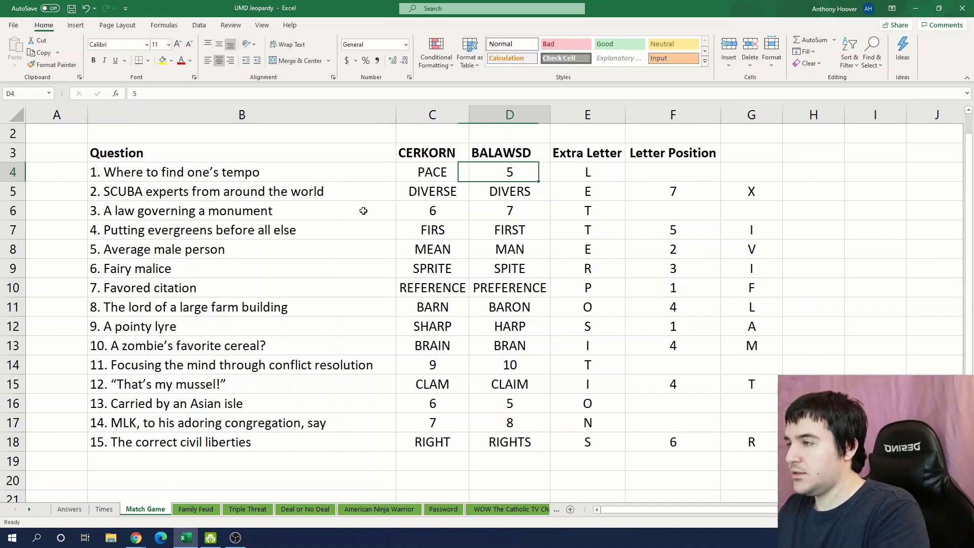
type("PL")
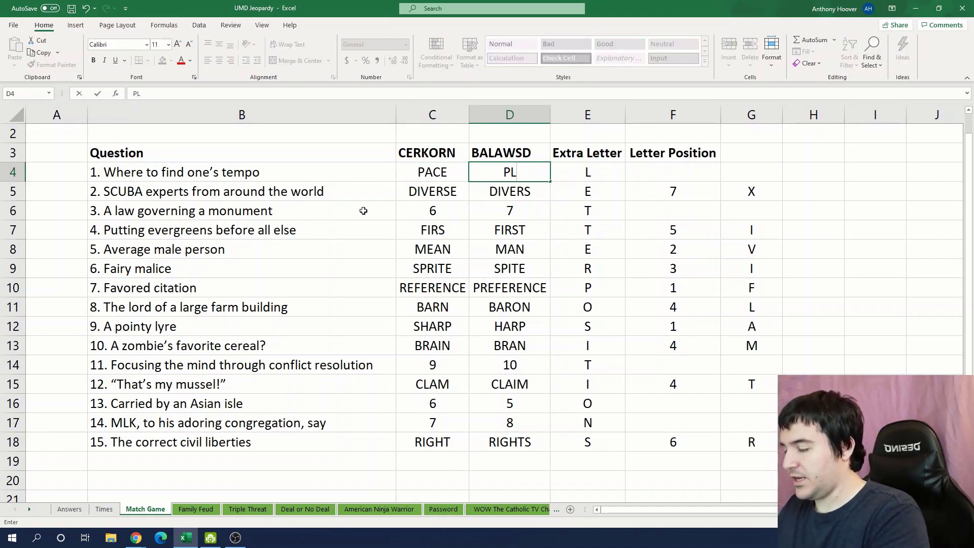
type("ACE")
key("Tab")
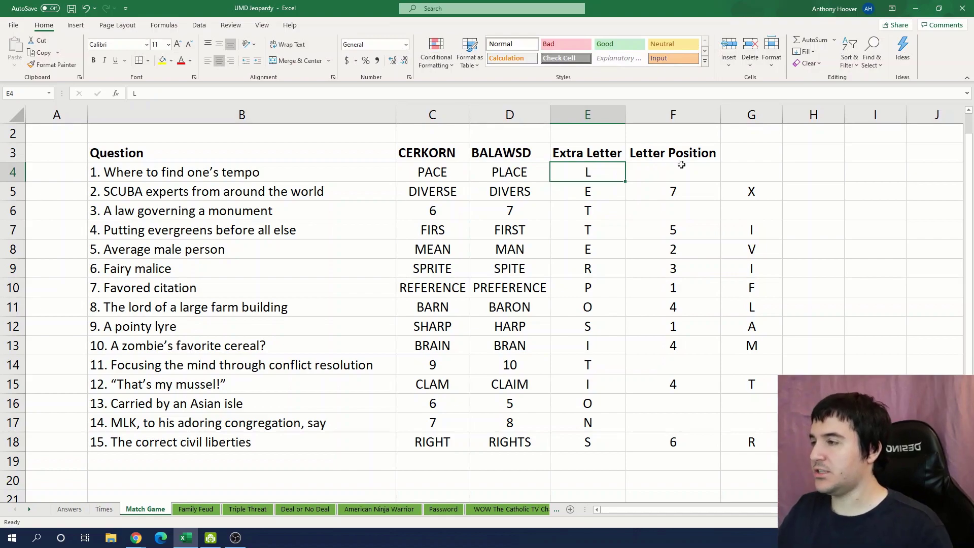
Step: Enter 2 as question 1's letter position in F4 and H in G4, and review the first indexed letters
left_click(662, 173)
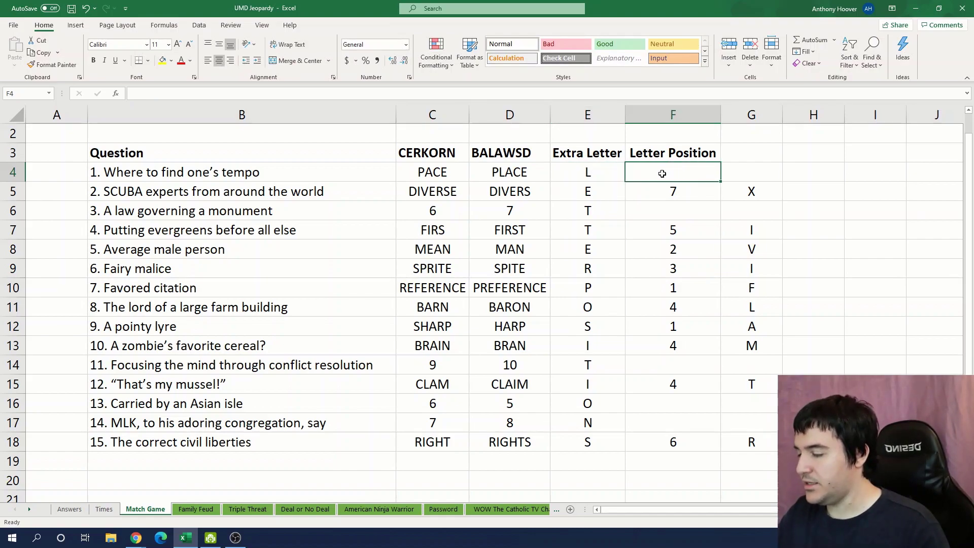
type("2")
left_click(729, 171)
type("H")
left_click(827, 196)
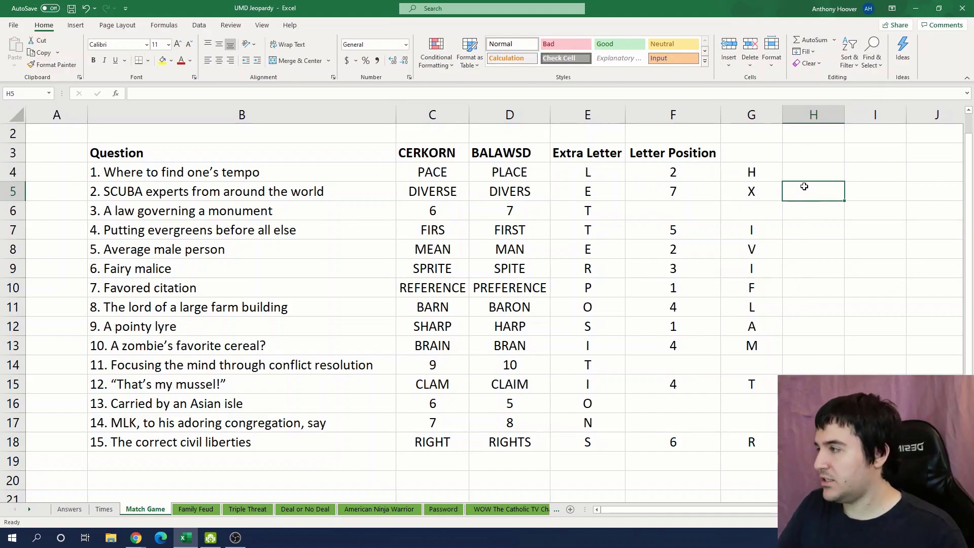
left_click_drag(770, 172, 772, 203)
left_click(833, 196)
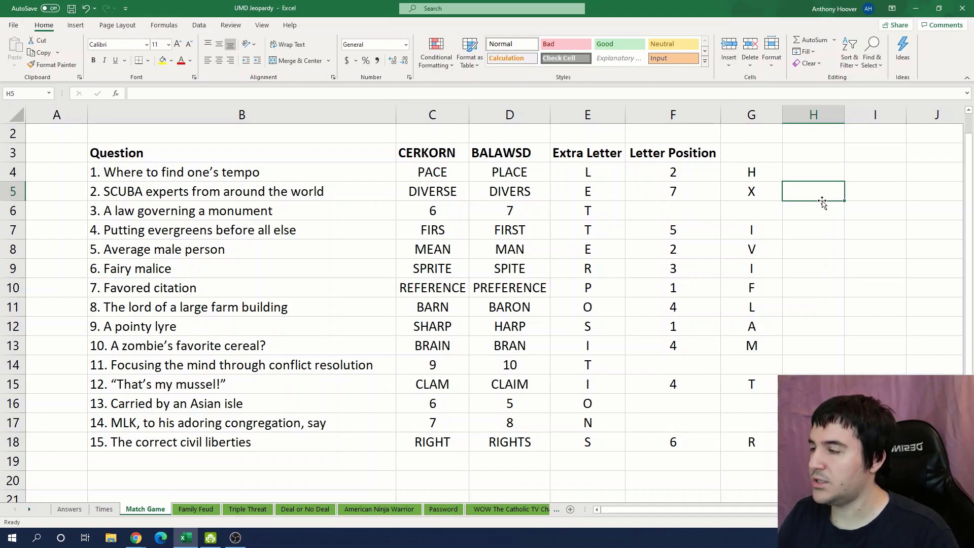
Step: Switch to the MatchGame PDF in the browser and examine the contestant names CERKORN and BALAWSD as possible indexing text
key("alt+Tab")
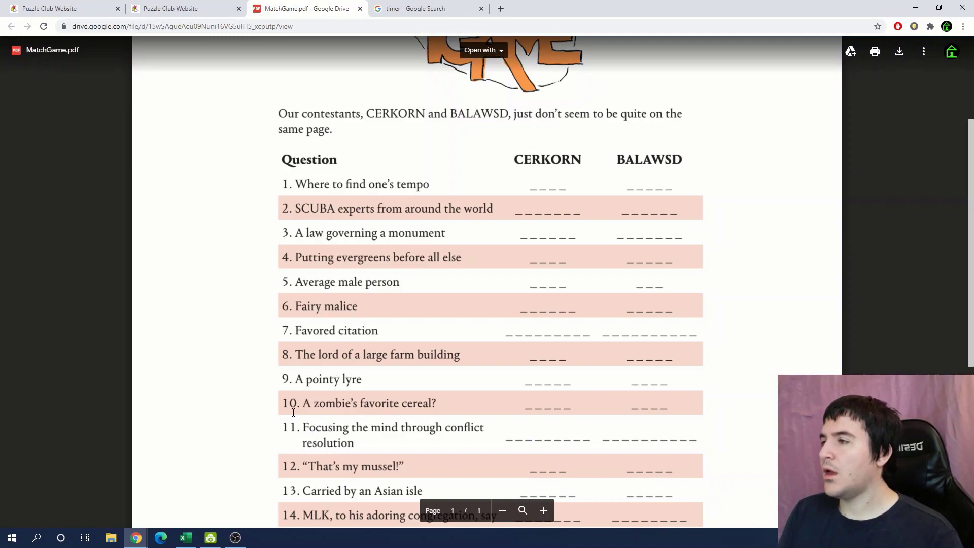
double_click(516, 157)
double_click(642, 158)
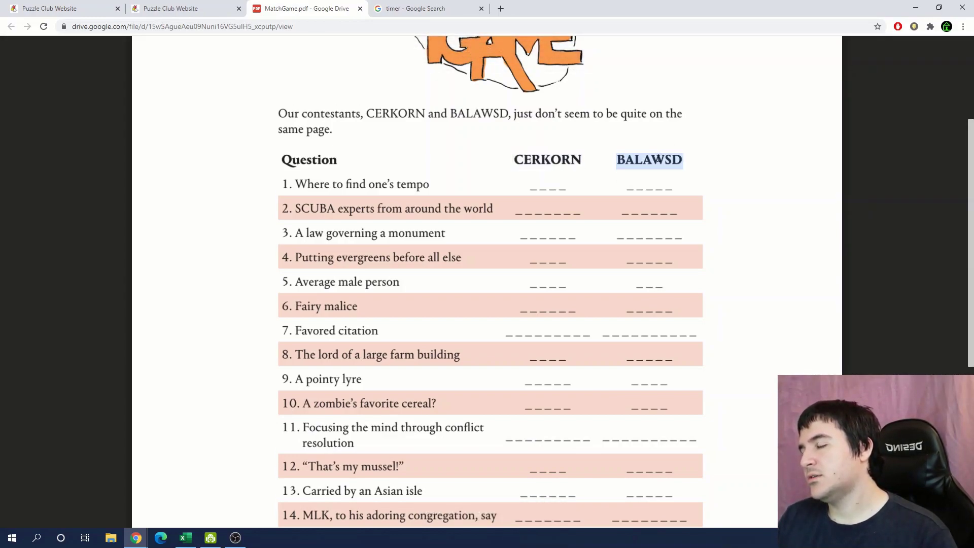
left_click(553, 156)
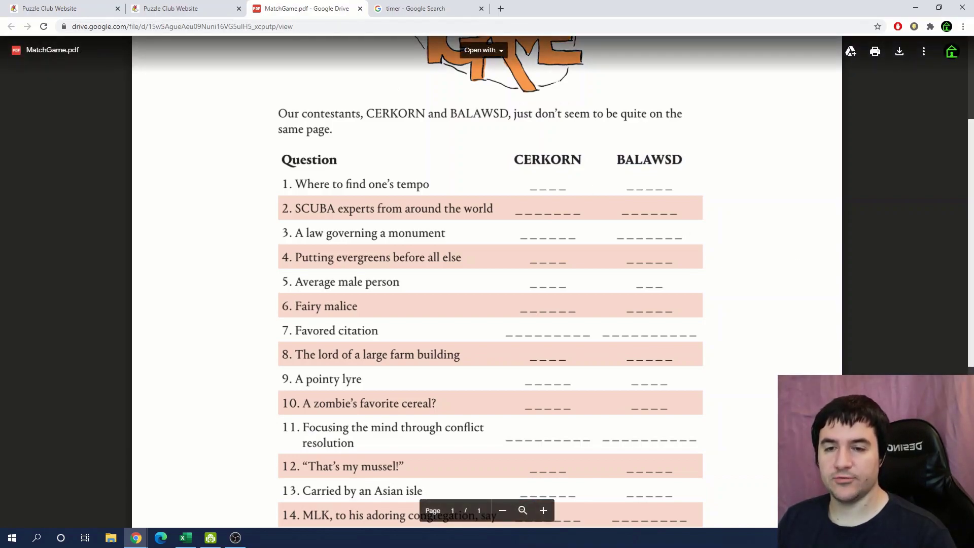
key("alt+Tab")
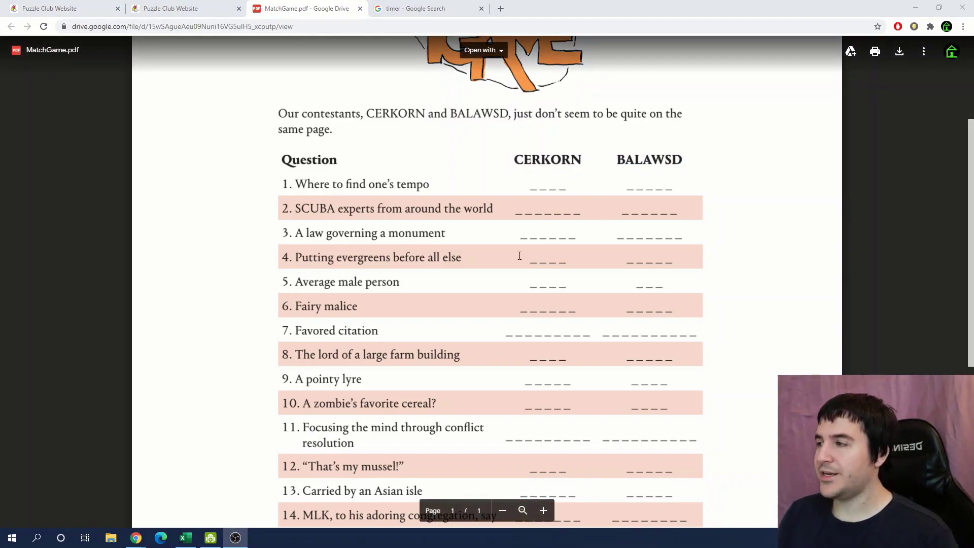
key("alt+Tab")
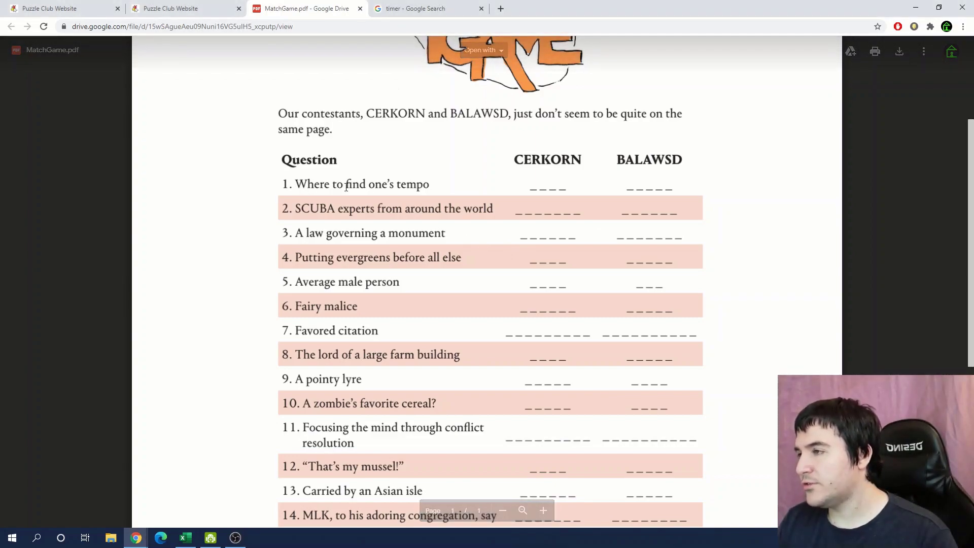
double_click(517, 157)
double_click(652, 162)
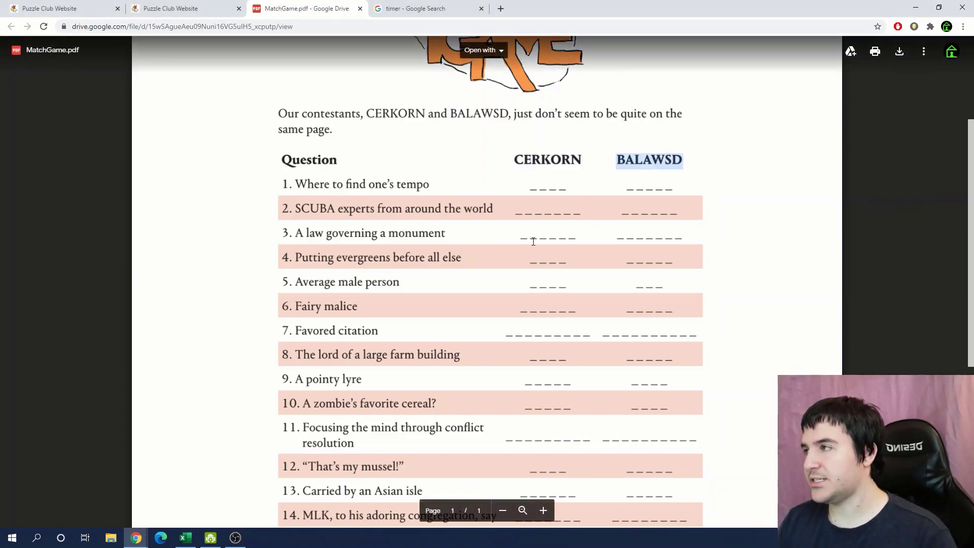
Step: Return to the UMD Jeopardy workbook in Excel and center the CERKORN and BALAWSD headings in C3:D3
left_click(185, 539)
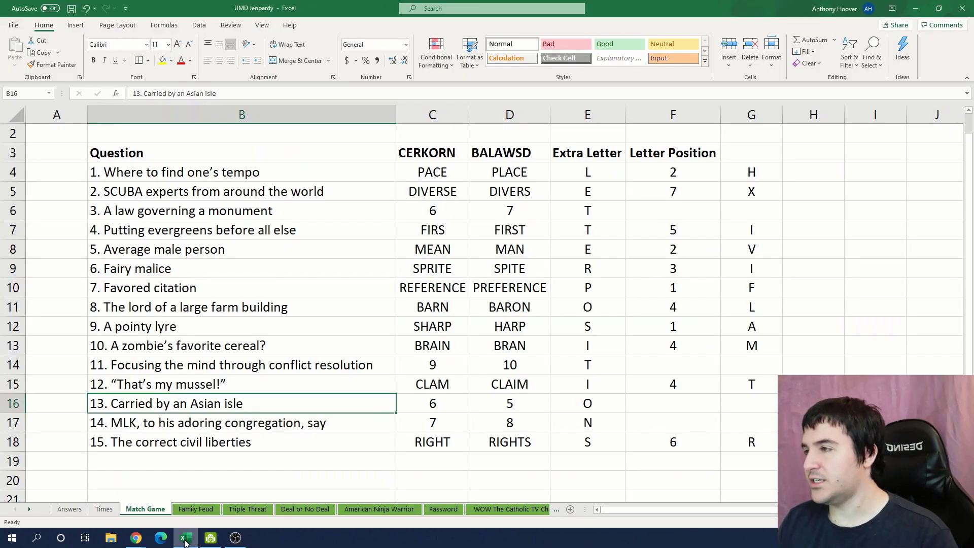
left_click_drag(431, 153, 486, 152)
left_click(219, 61)
left_click(590, 242)
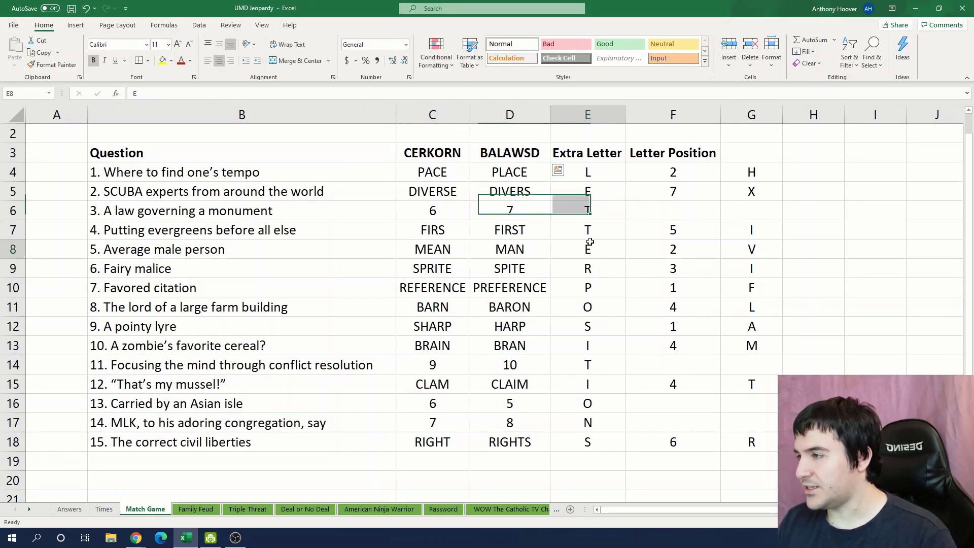
Step: Clear the letters indexed from the clues in G4:G18
left_click_drag(731, 170, 761, 449)
key("Delete")
left_click(743, 167)
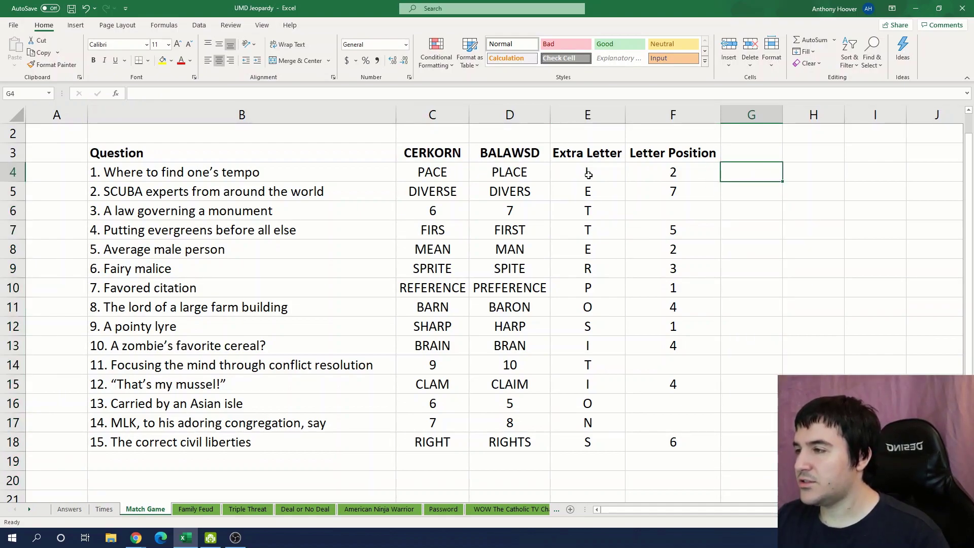
Step: Index question 1's letter position into the name BALAWSD and enter A in G4
left_click(622, 173)
left_click(522, 172)
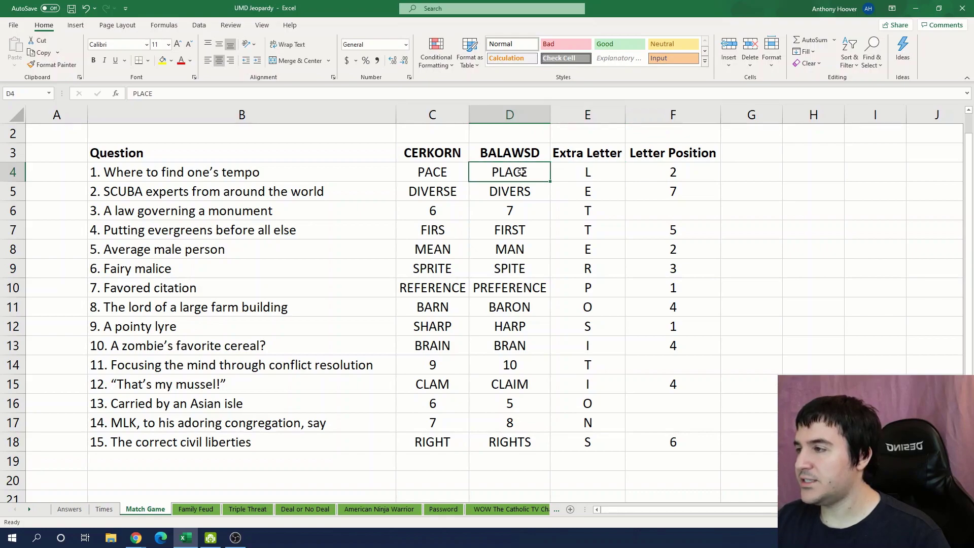
left_click(743, 171)
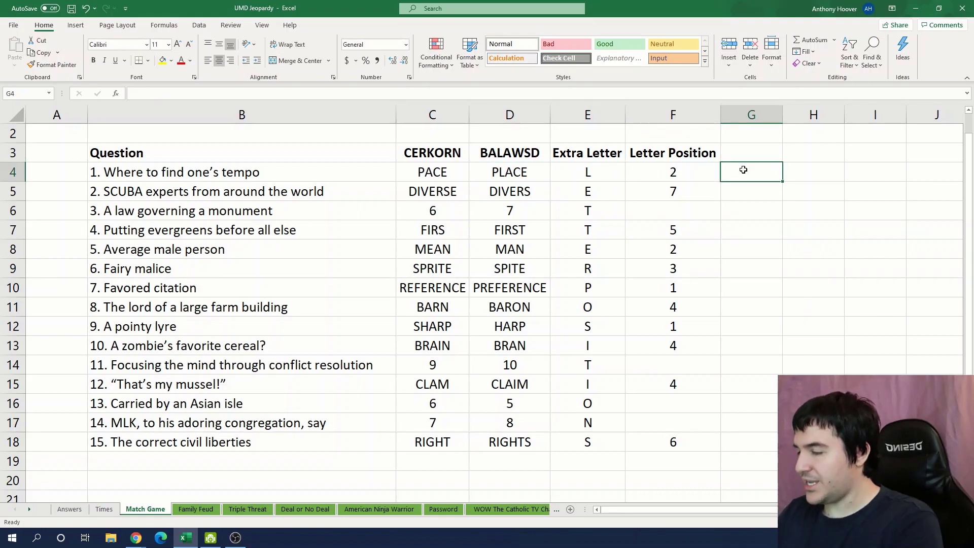
type("A")
key("Return")
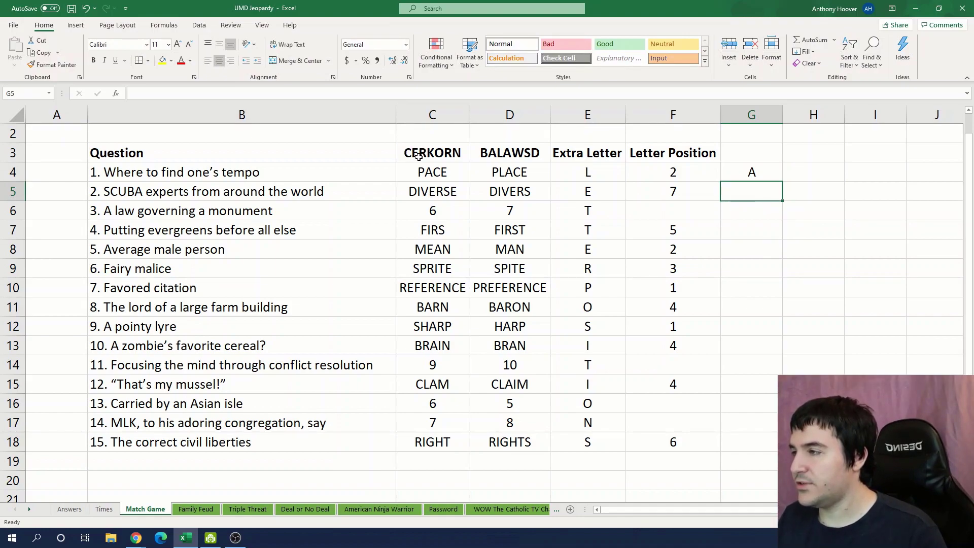
Step: Index into the name of the contestant with the longer answer and enter N, S, W, E and R in G5:G9
left_click(429, 195)
left_click(424, 155)
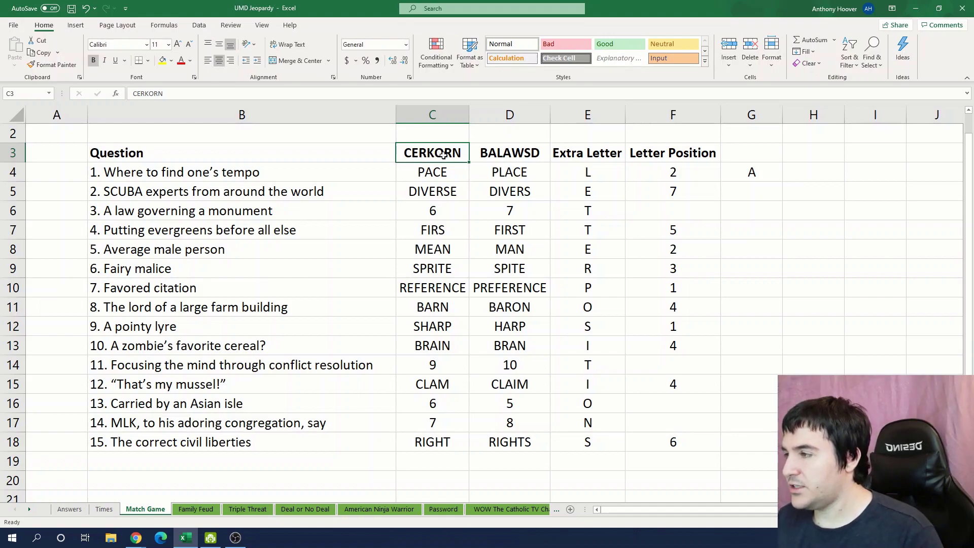
left_click(766, 193)
type("N")
key("Return")
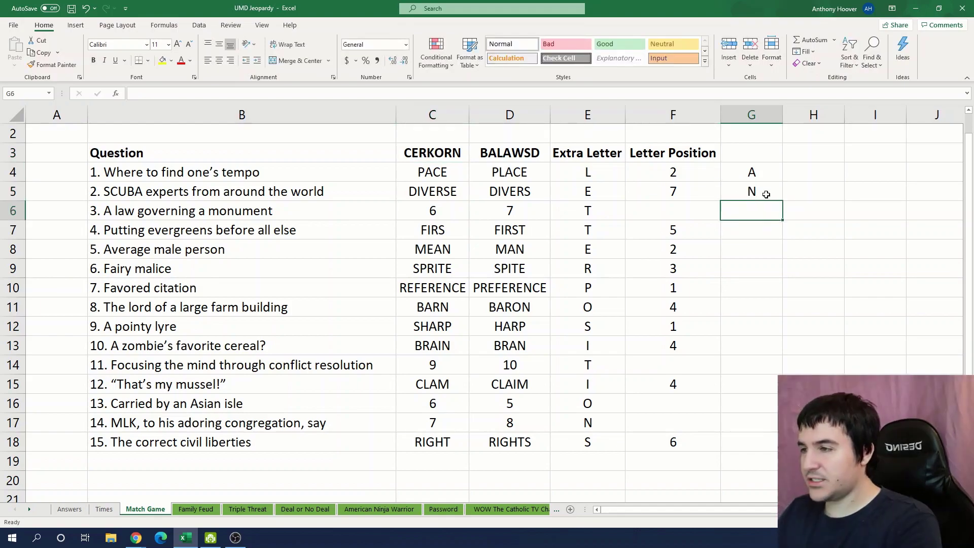
key("Return")
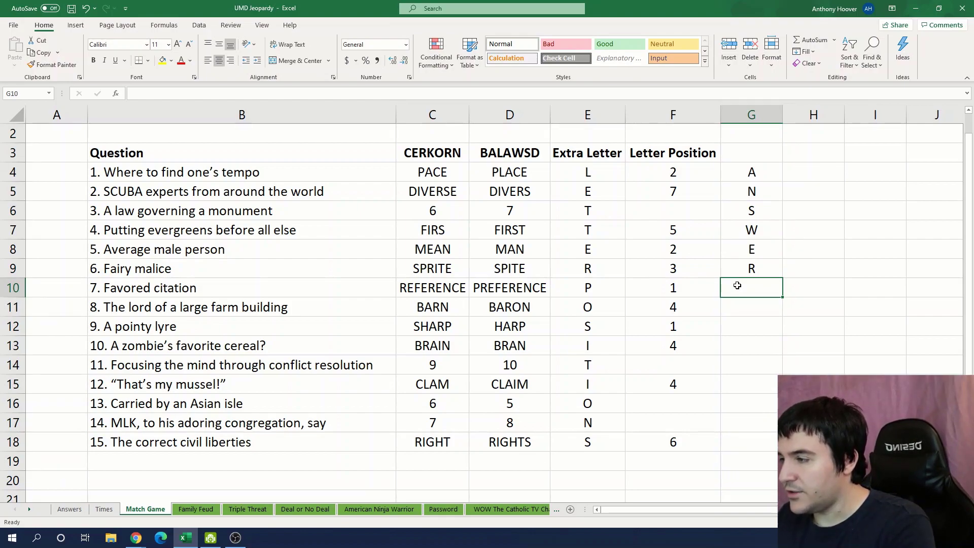
Step: Enter the letters indexed from the contestants' names for questions 7 to 10, B, A, C and K, in G10:G13
type("B")
key("Return")
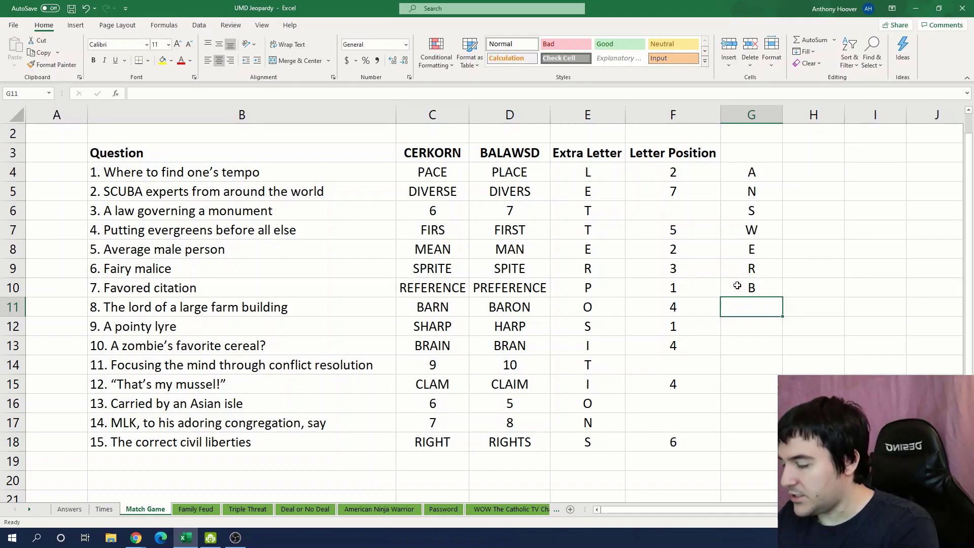
type("A")
key("Return")
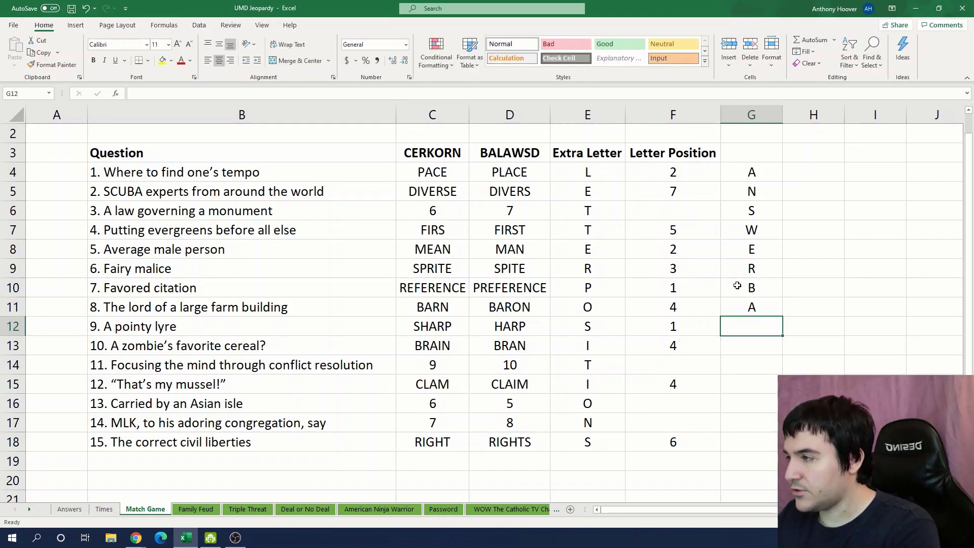
type("C")
key("Return")
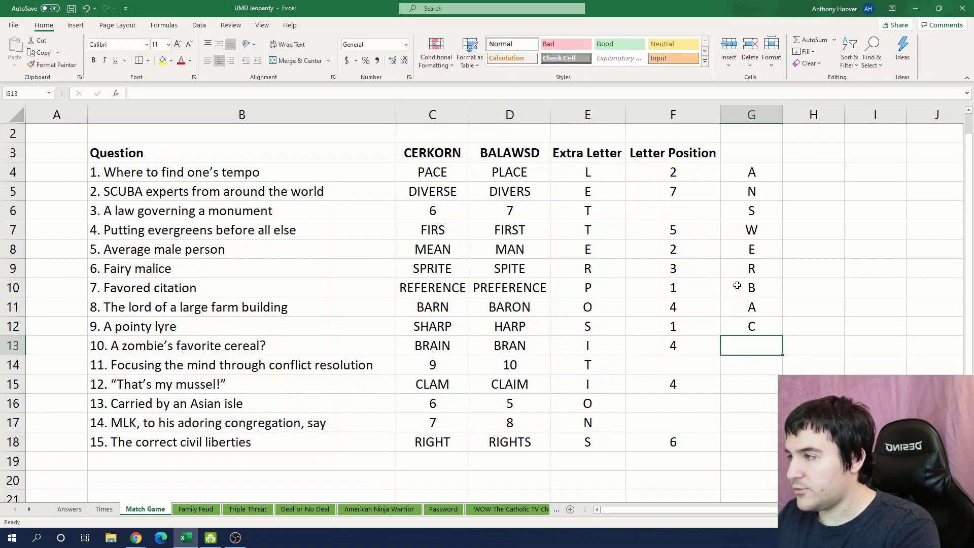
type("K")
key("Up")
key("Up")
key("Down")
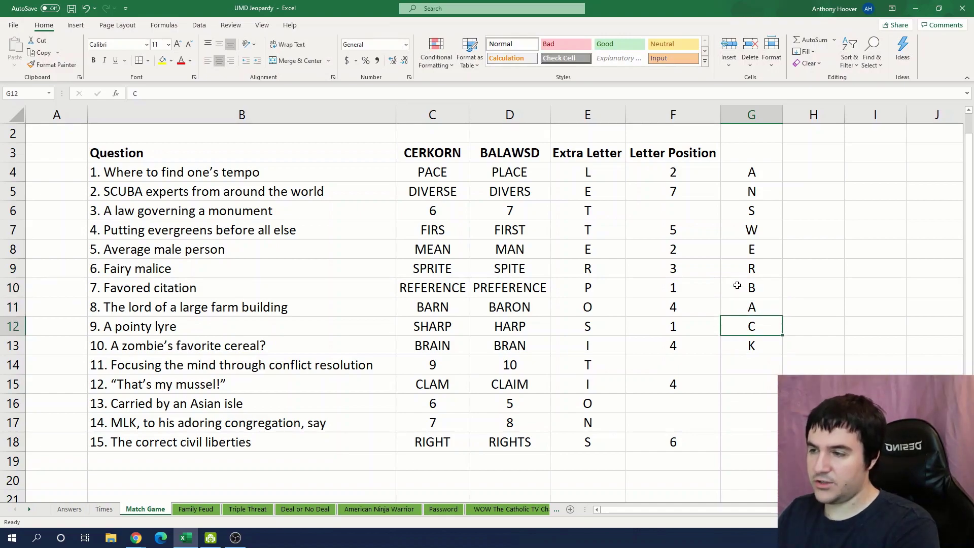
Step: Enter the indexed letters A for question 12 in G15 and S for question 15 in G18
key("Down")
key("Down")
key("Down")
key("Down")
key("Up")
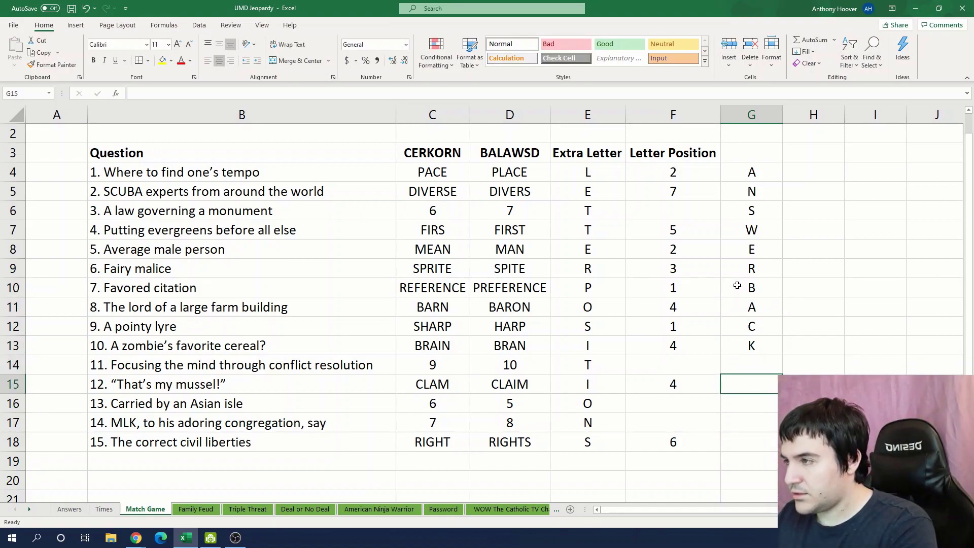
type("A")
key("Down")
key("Down")
key("Down")
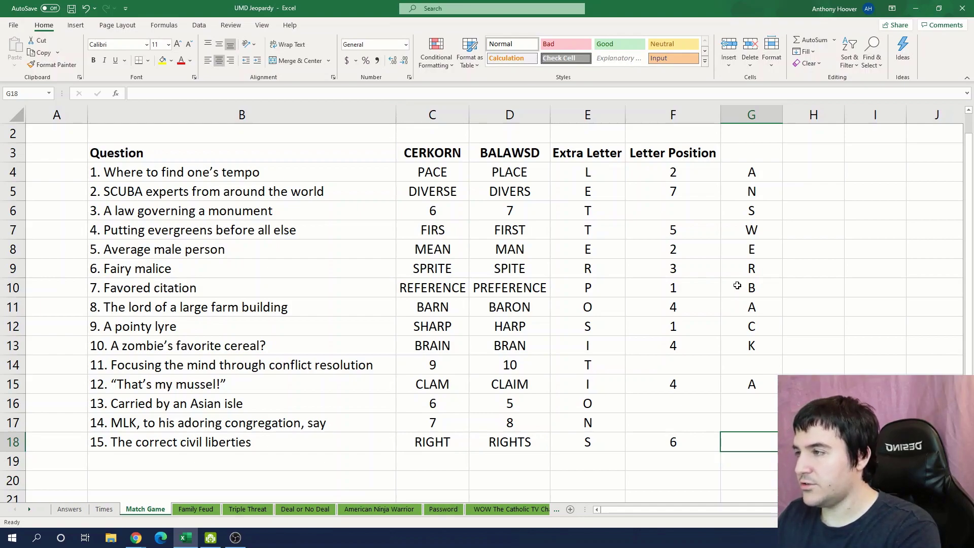
type("S")
Step: Fill the missing letters w, r and d for questions 11, 13 and 14 in G14, G16 and G17
key("Up")
key("Up")
key("Up")
key("Up")
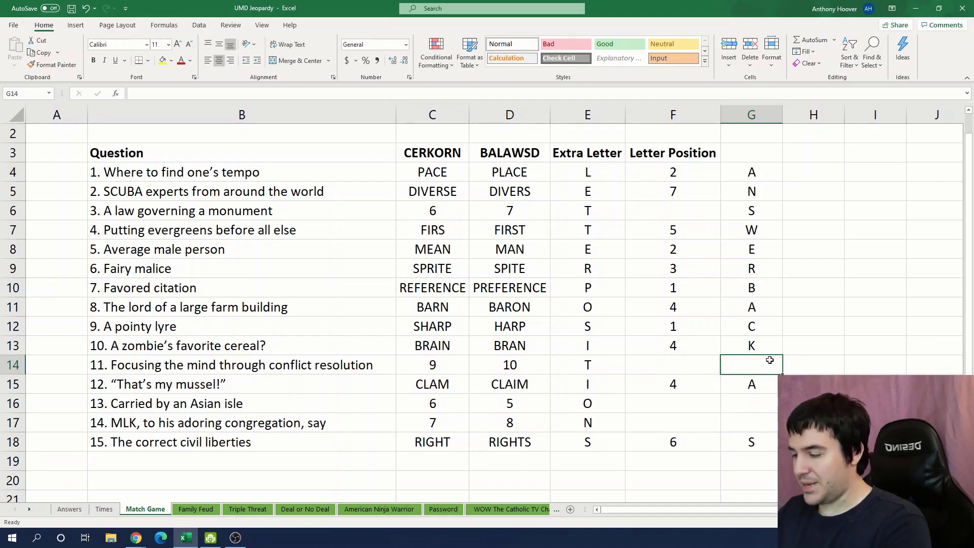
type("w")
key("Down")
key("Down")
type("r")
key("Down")
type("d")
key("Up")
type("r")
key("Escape")
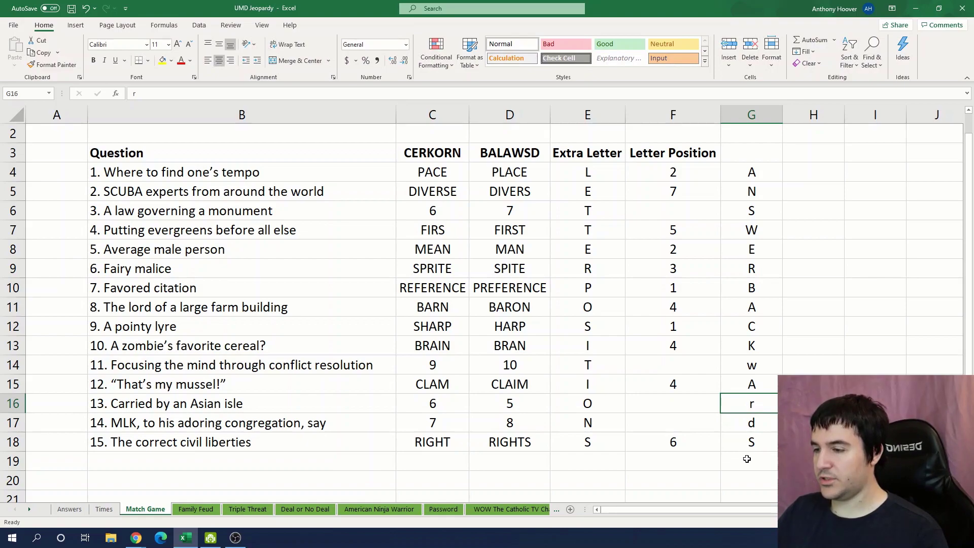
Step: Switch to the Puzzle Club answer sheet in Chrome and submit BACKWARDS as the Match Game answer
mouse_move(141, 541)
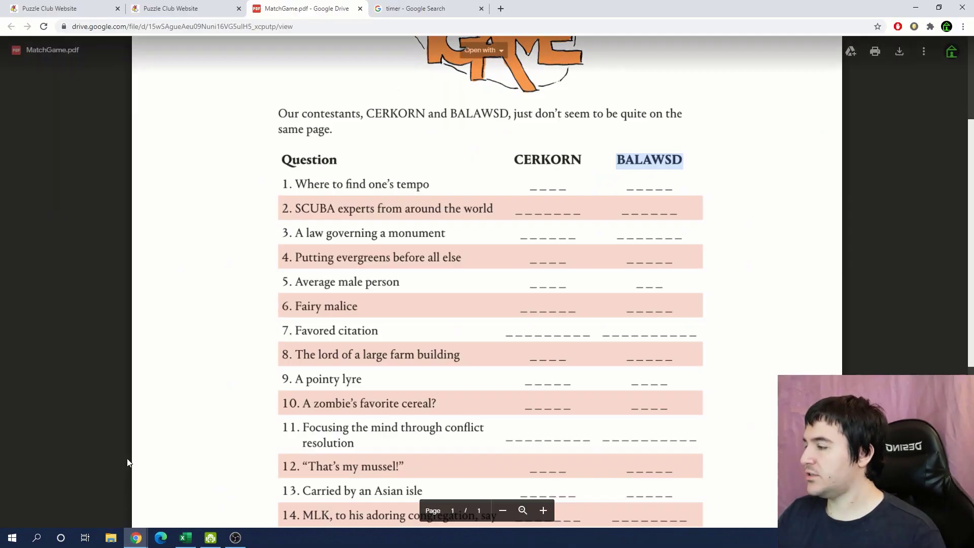
left_click(174, 467)
left_click(499, 282)
type("BACKWARDS")
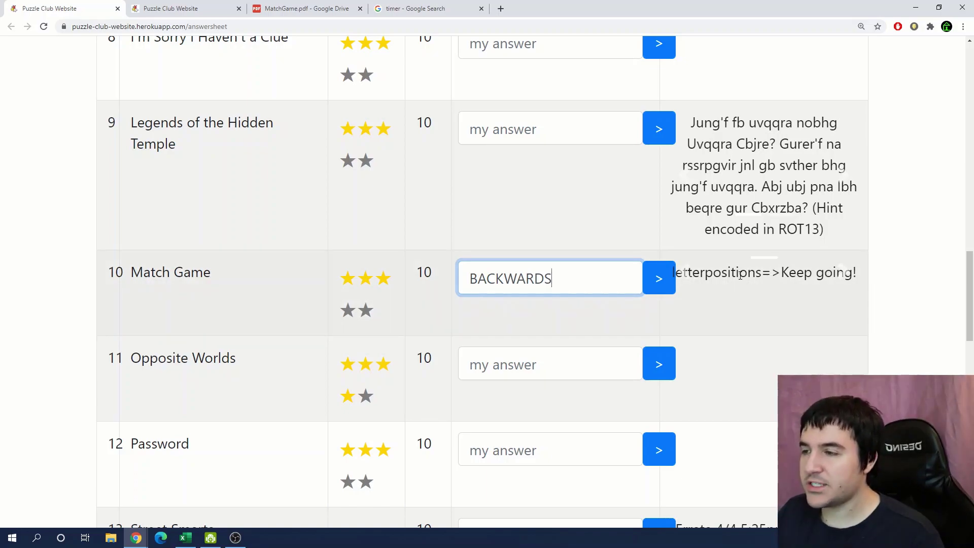
left_click(840, 278)
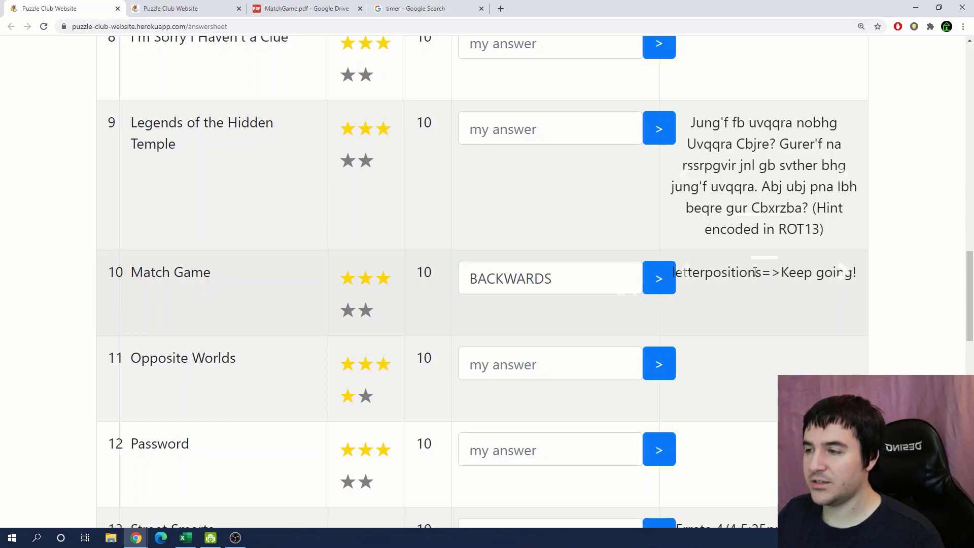
left_click(660, 279)
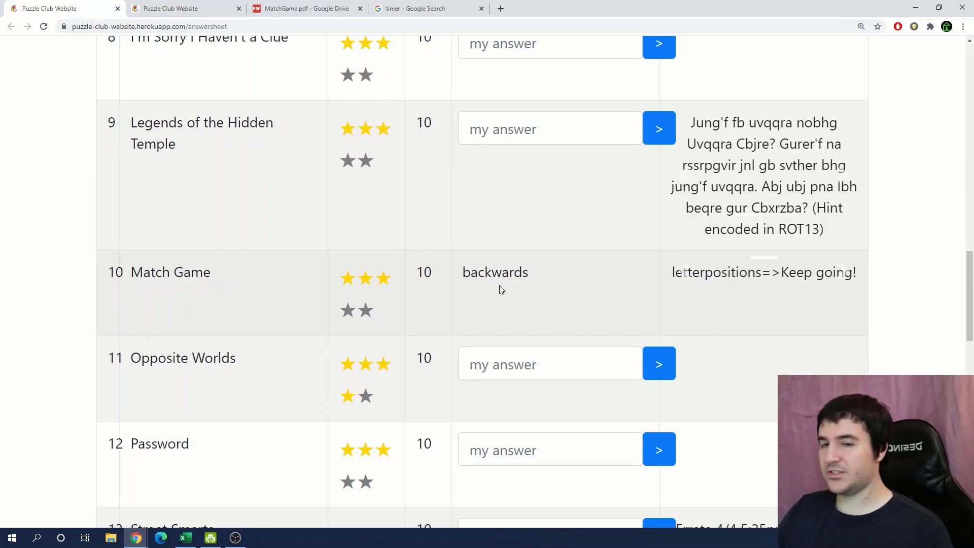
Step: Switch to the Answers sheet in Excel and check the Match Game entry and the Fear Factor and Supermarket Sweep rows
key("alt+Tab")
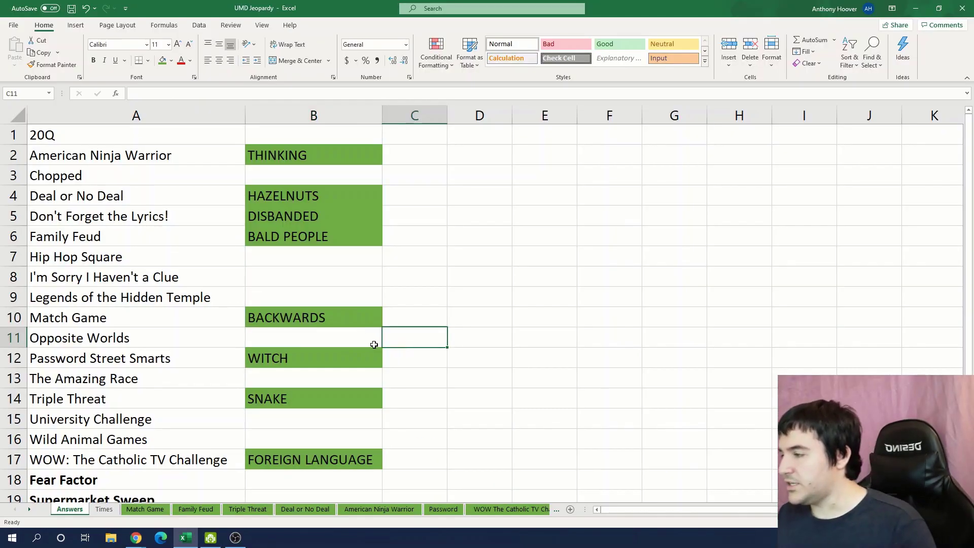
left_click(354, 322)
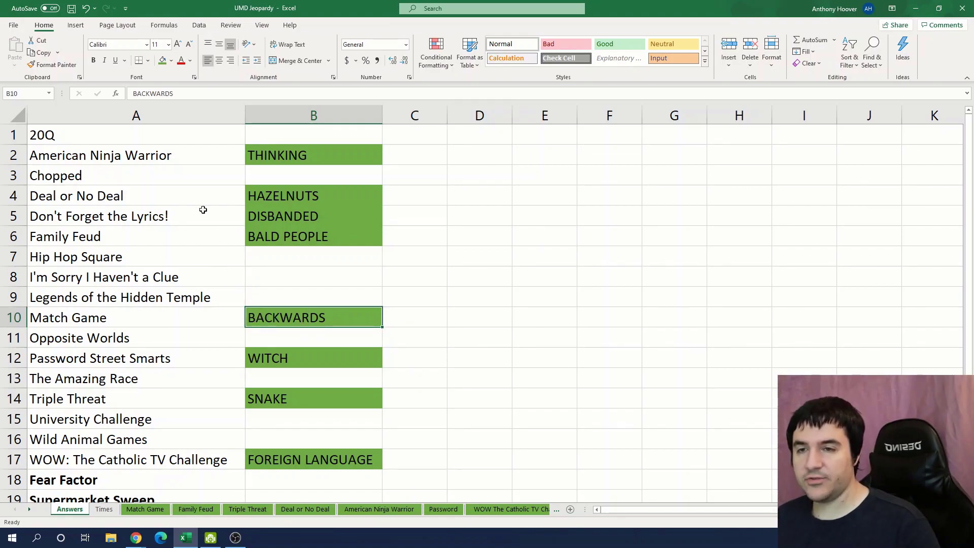
scroll(165, 292, "down", 1)
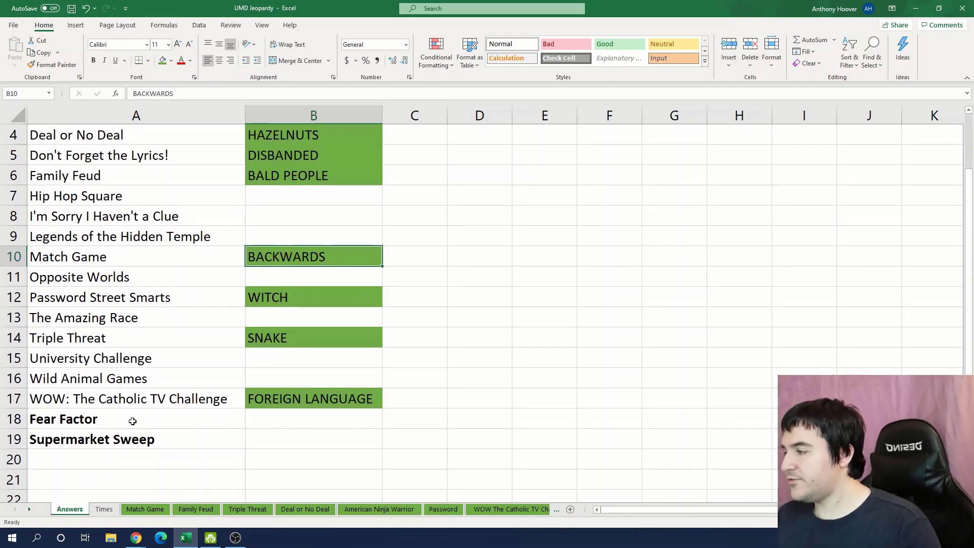
left_click(151, 441)
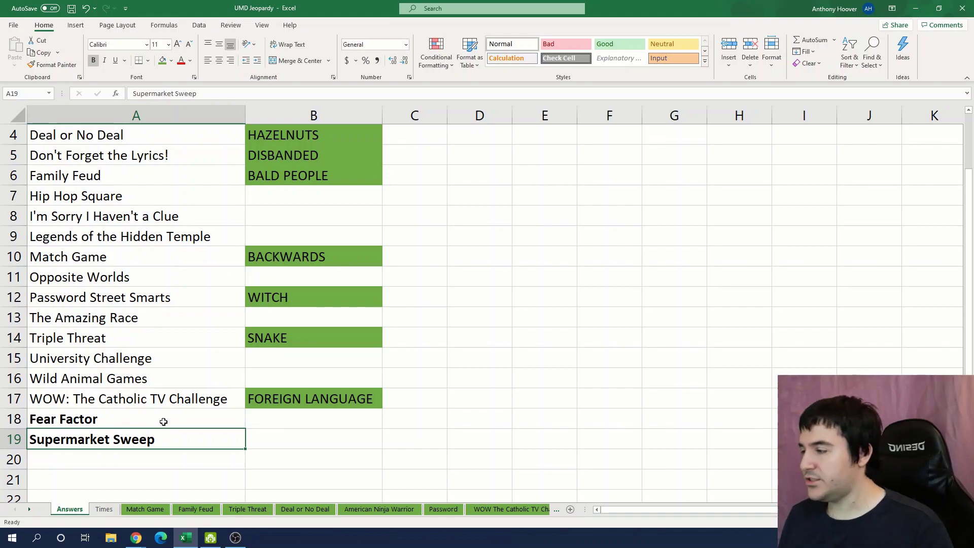
Step: Return to Chrome, close MatchGame.pdf, and open the Fear Factor and Supermarket Sweep puzzles in new tabs from the downloads page
left_click(136, 538)
left_click(113, 503)
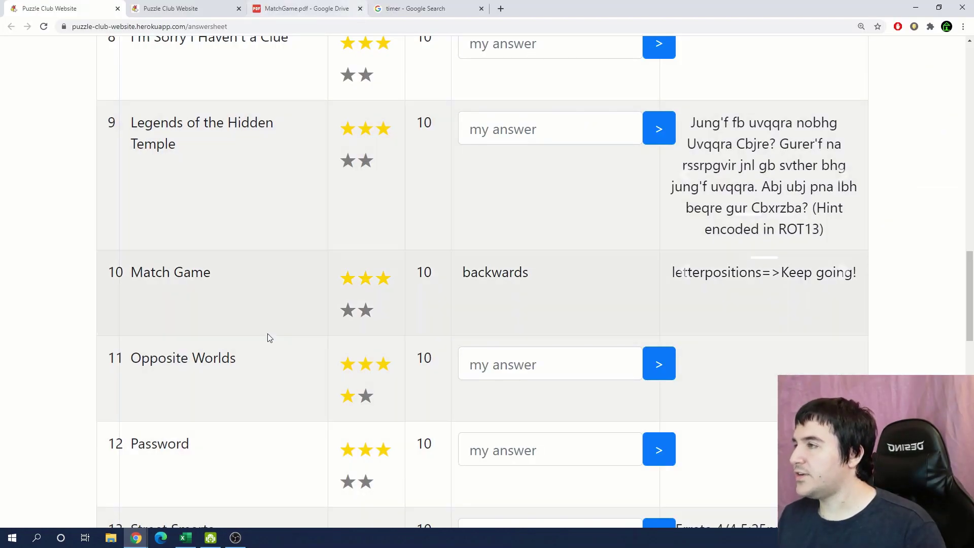
left_click(358, 8)
key("ctrl+Tab")
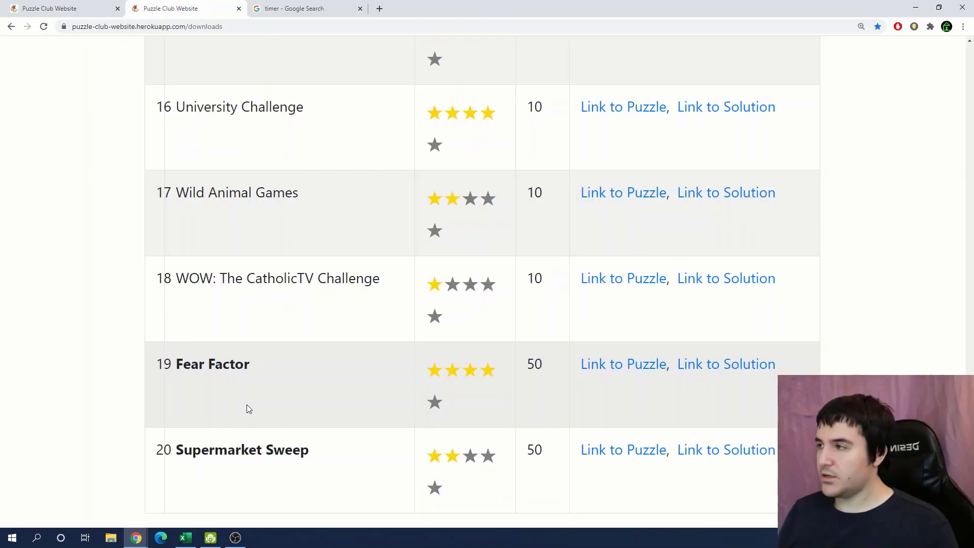
left_click(612, 368, "ctrl")
left_click(643, 453, "ctrl")
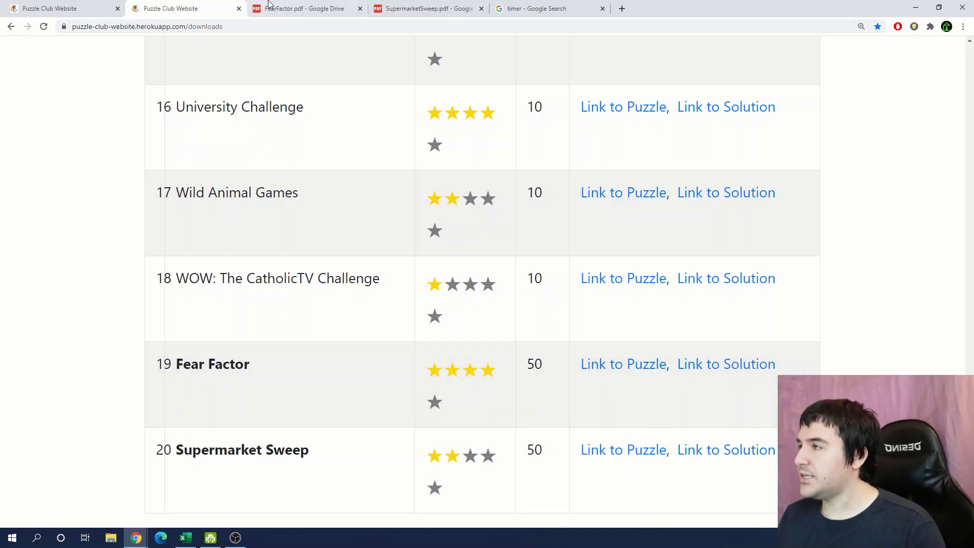
Step: Bring up the Fear Factor PDF, enlarge it, and read the contestant interview in its preface
left_click(299, 9)
left_click(542, 511)
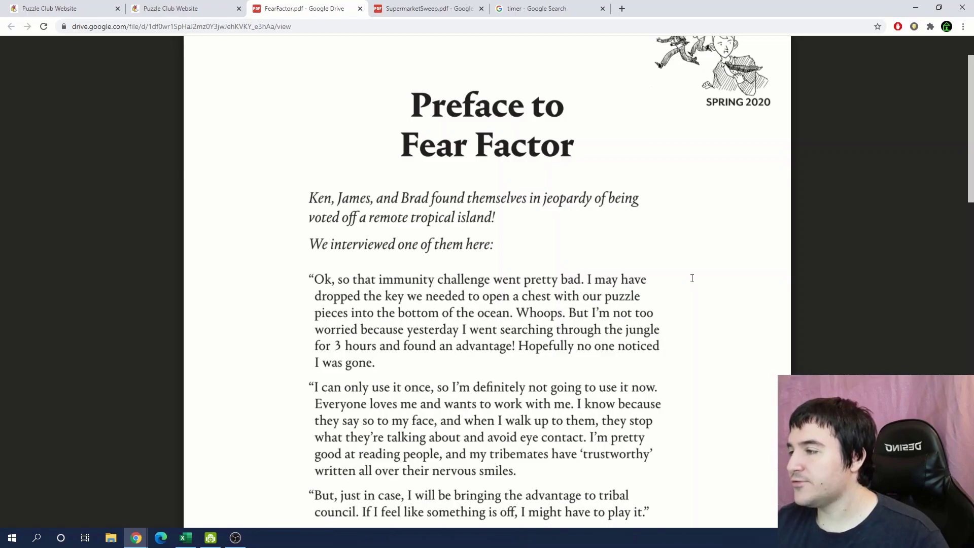
scroll(692, 278, "up", 1)
scroll(692, 278, "down", 4)
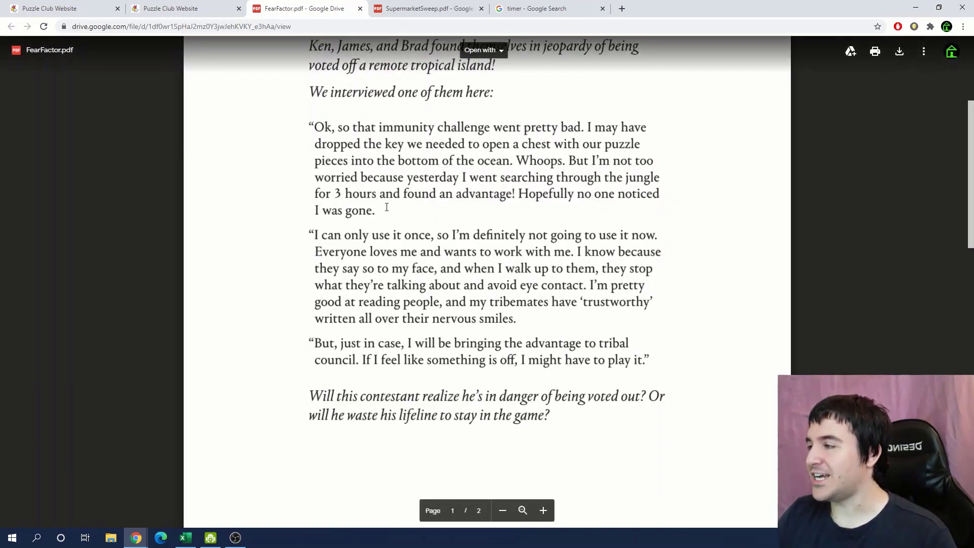
scroll(350, 183, "down", 1)
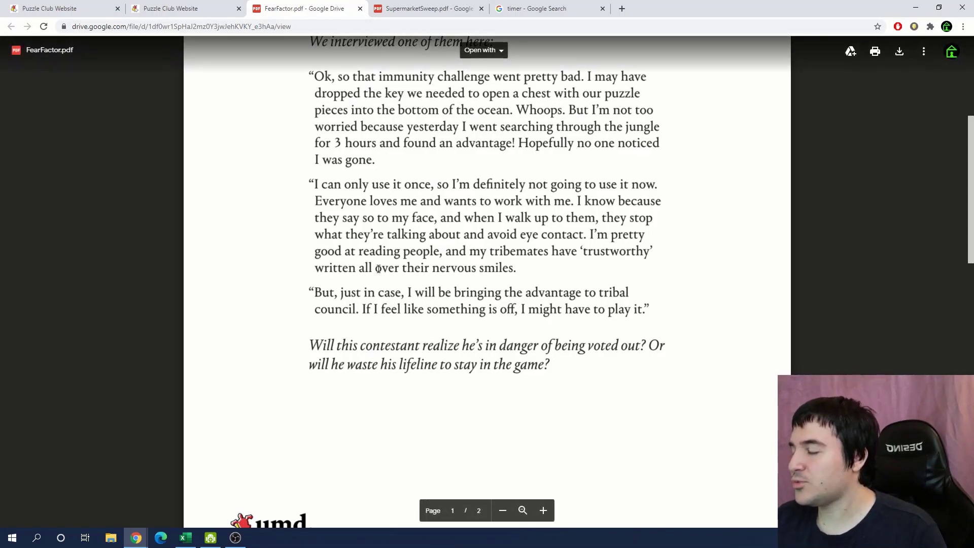
scroll(535, 198, "down", 1)
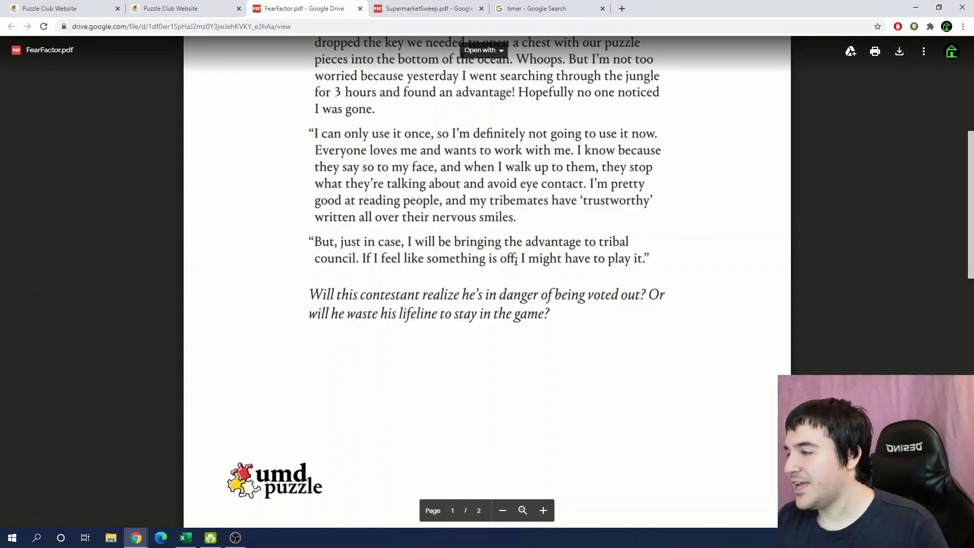
scroll(413, 210, "down", 2)
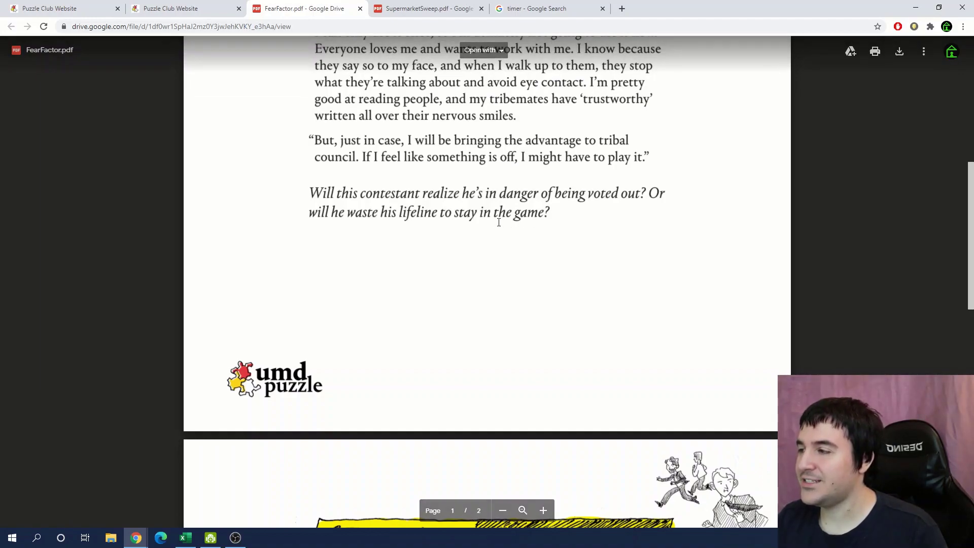
Step: Examine the nine factoring problems on Fear Factor's second page, highlighting the expressions of Problems 8 and 9
scroll(498, 222, "down", 9)
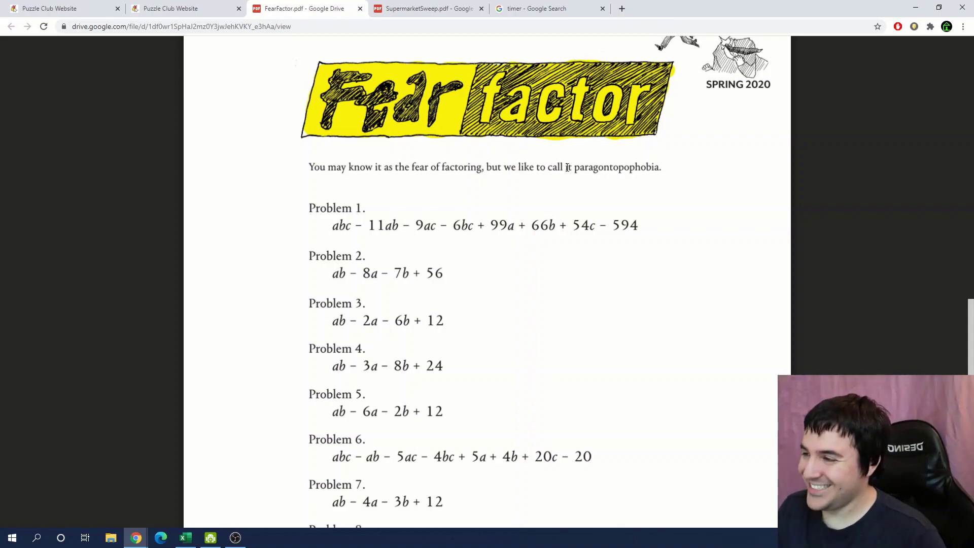
scroll(260, 211, "down", 3)
scroll(261, 211, "up", 1)
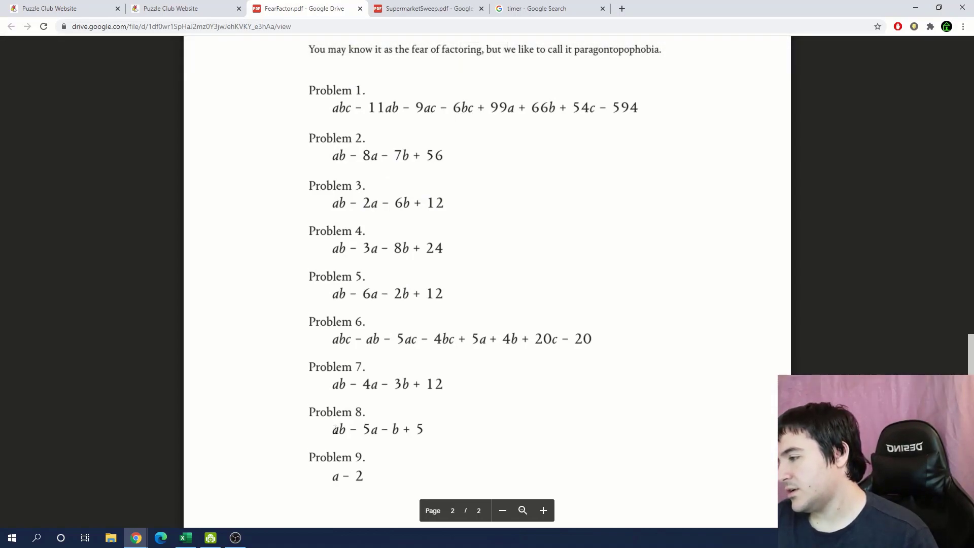
left_click_drag(335, 430, 424, 431)
left_click_drag(333, 476, 363, 478)
left_click(365, 478)
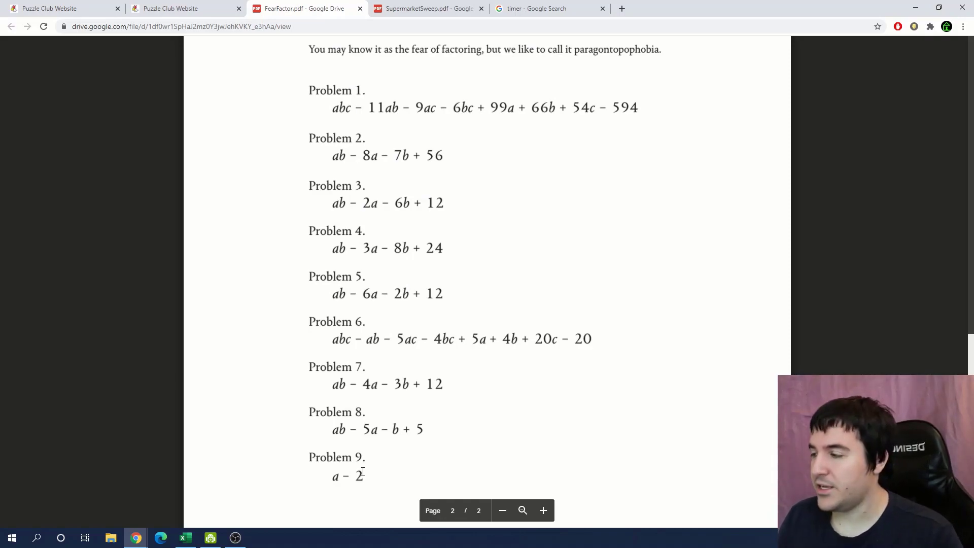
left_click_drag(335, 435, 422, 431)
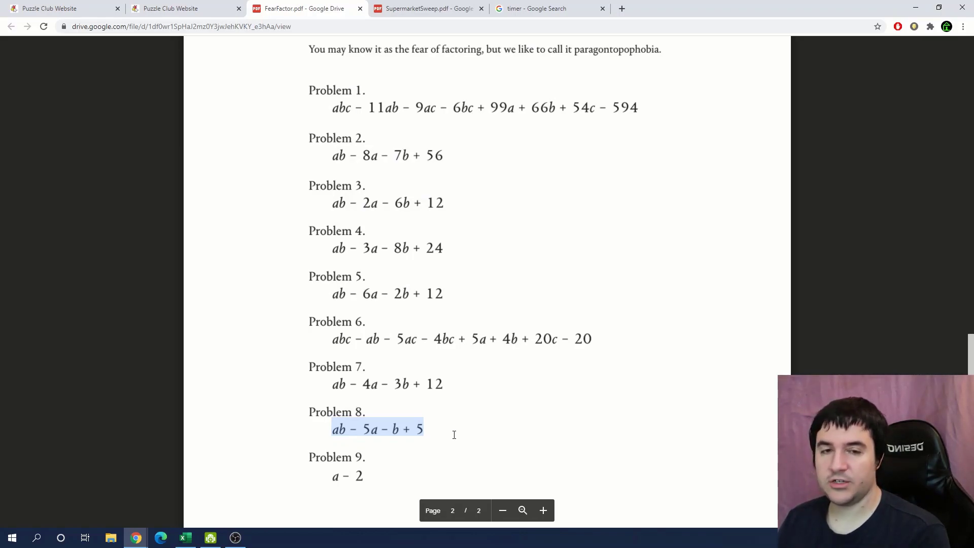
left_click(332, 383)
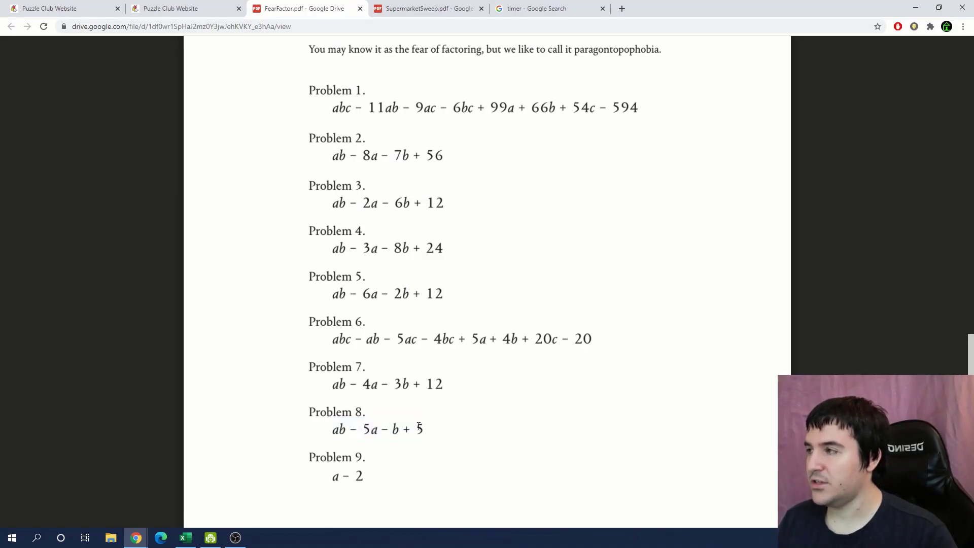
Step: Switch to the Answers sheet in Excel and inspect the Triple Threat and Password Street Smarts answers
key("alt+Tab")
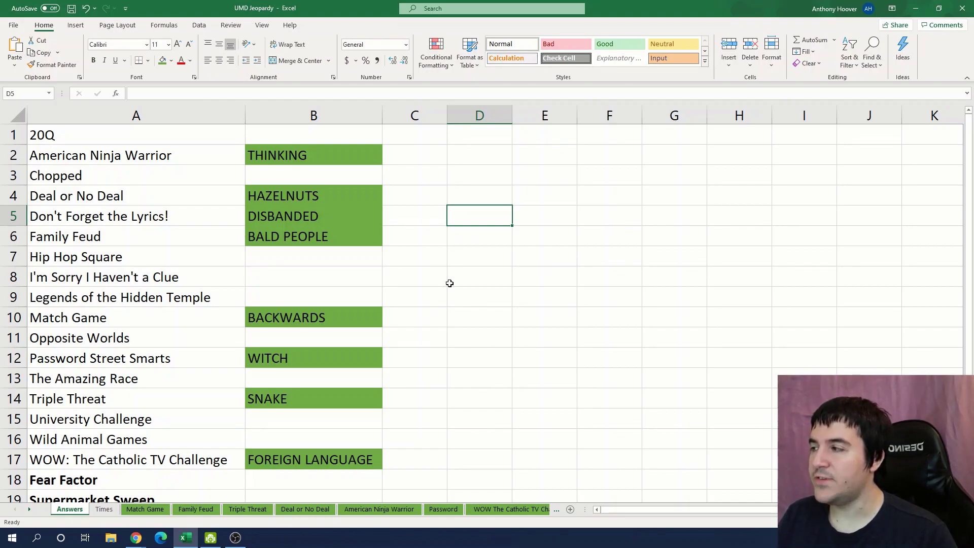
left_click(334, 395)
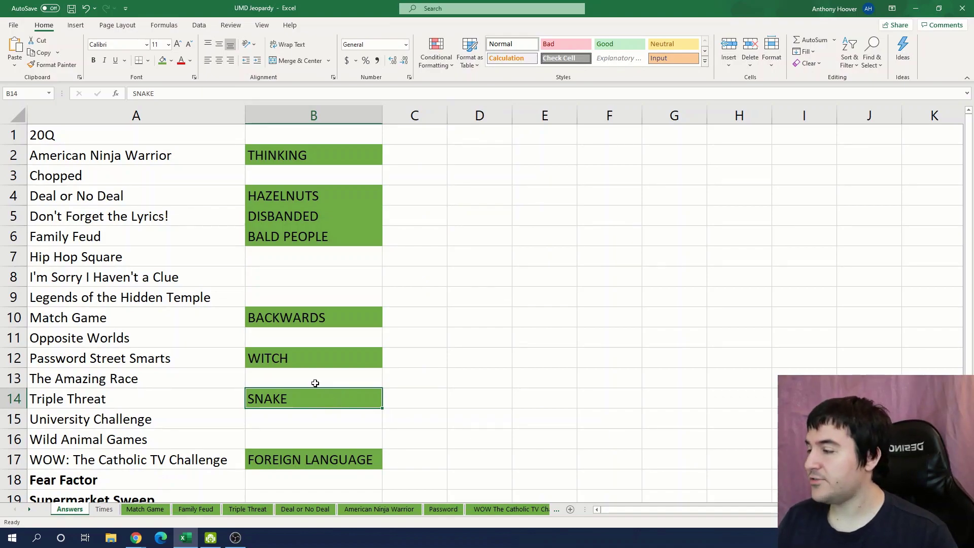
left_click(336, 356)
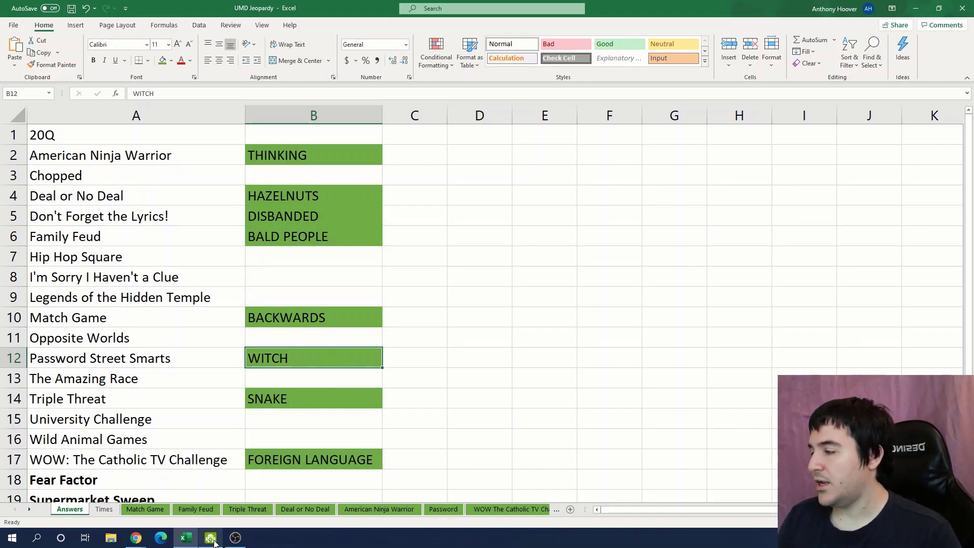
Step: Return to the Fear Factor PDF in Chrome, highlight the Problem 8 heading, and review the problem list again
mouse_move(148, 538)
left_click(96, 495)
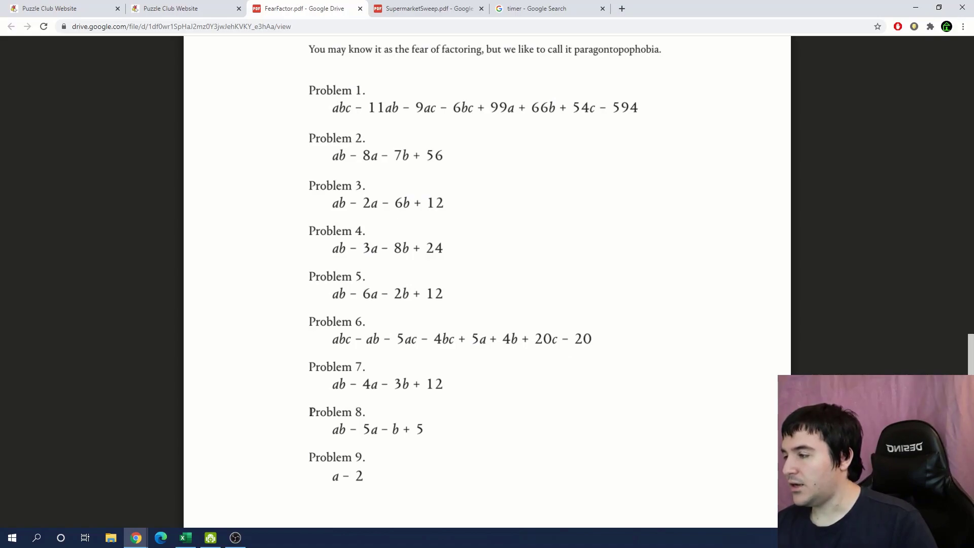
left_click_drag(309, 412, 365, 412)
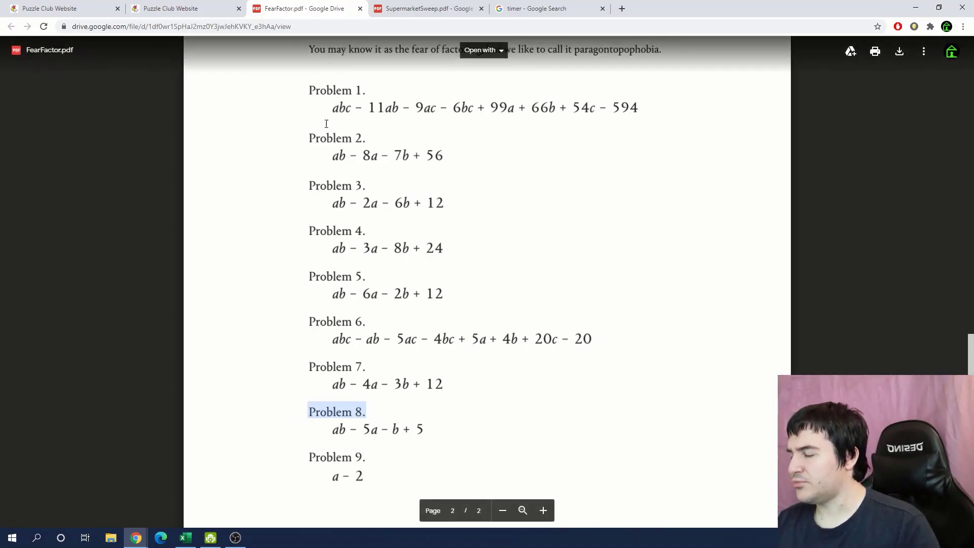
scroll(324, 359, "down", 3)
scroll(324, 361, "up", 1)
scroll(324, 360, "up", 2)
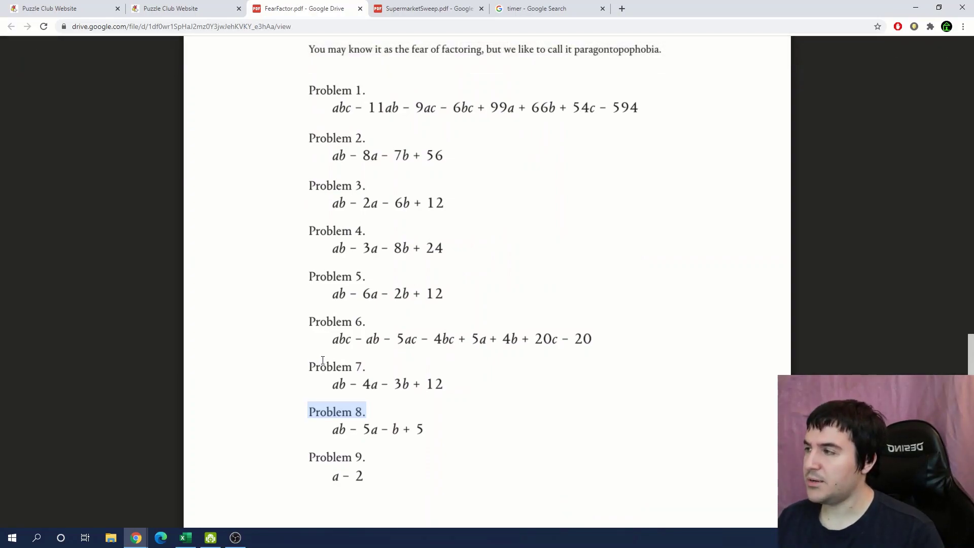
Step: Bring up the Supermarket Sweep PDF, enlarge it, and view the start of its preface
left_click(414, 6)
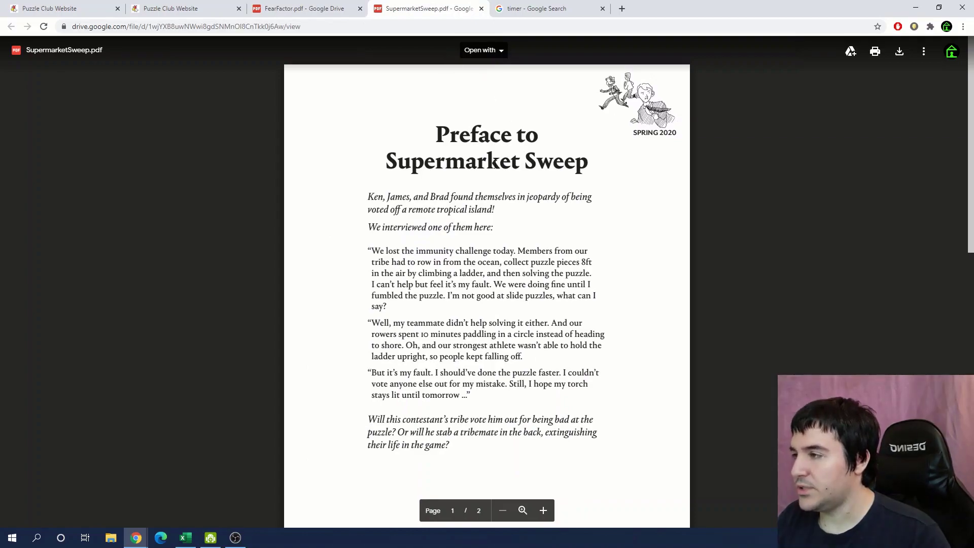
left_click(544, 510)
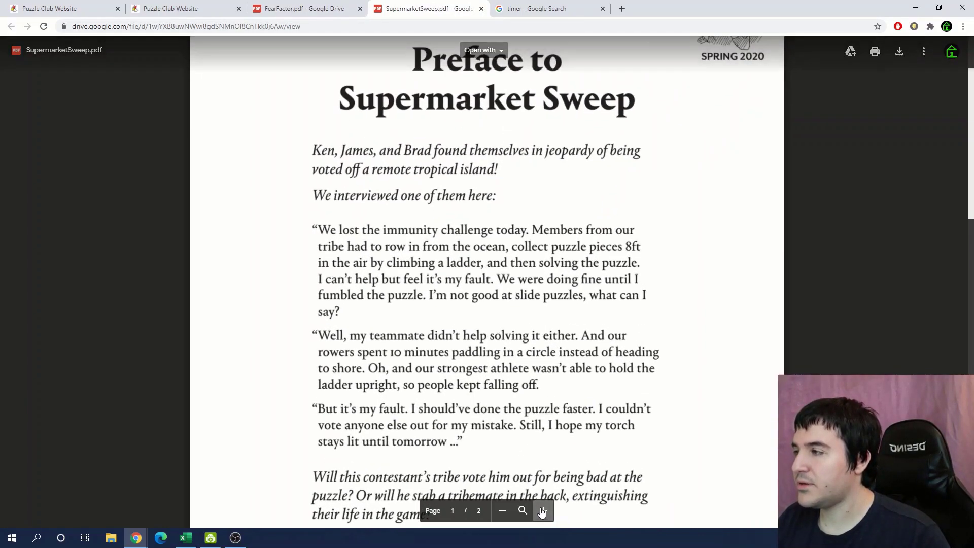
scroll(553, 236, "up", 1)
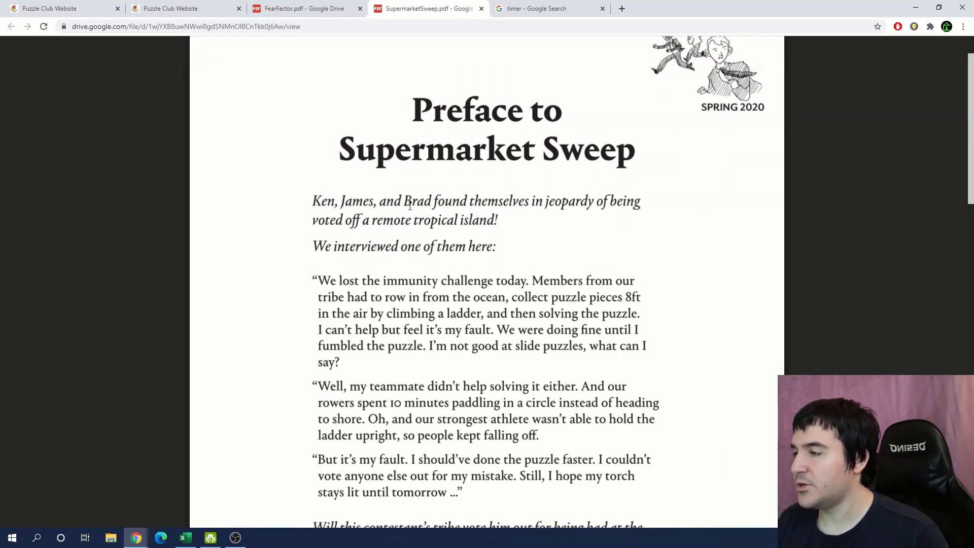
mouse_move(410, 205)
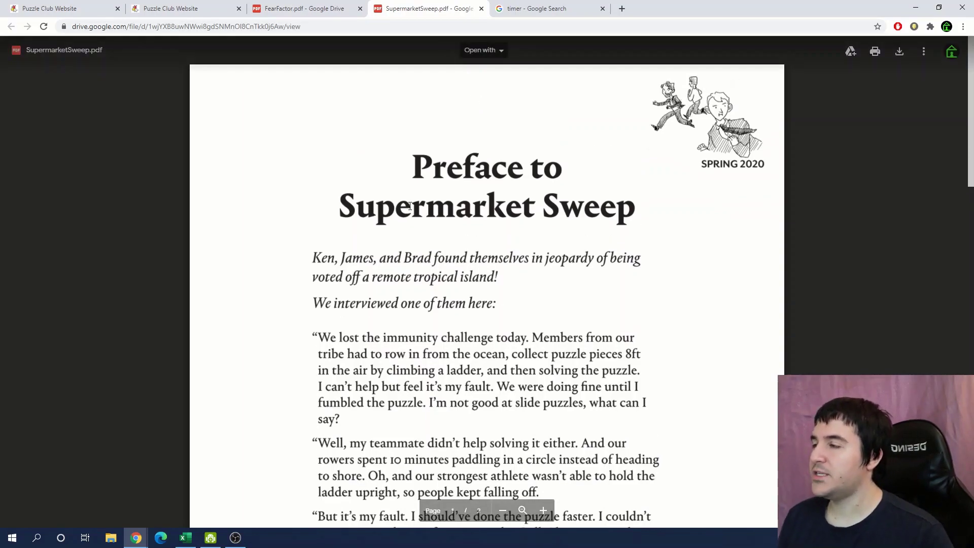
Step: Read the Supermarket Sweep preface through to the closing questions about the contestant's tribe
scroll(410, 206, "down", 4)
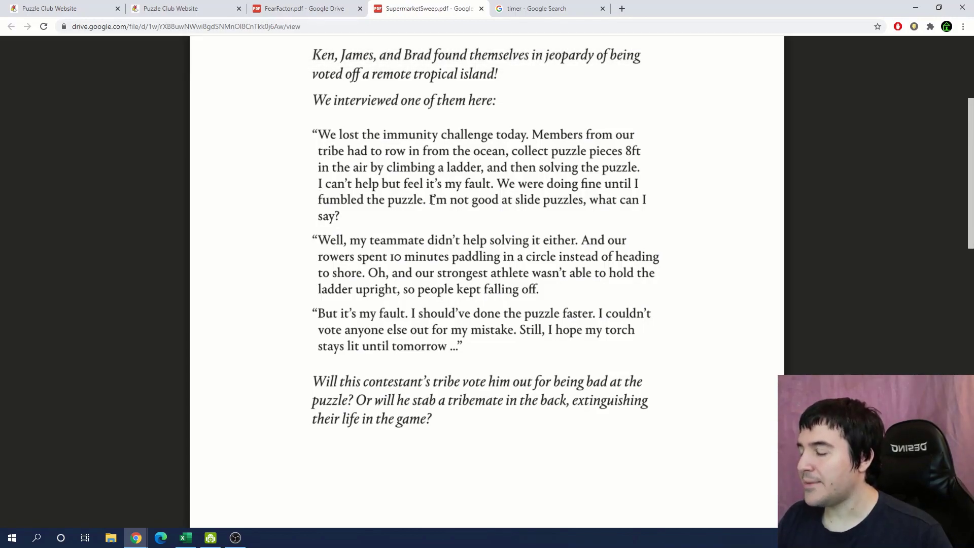
scroll(396, 197, "down", 1)
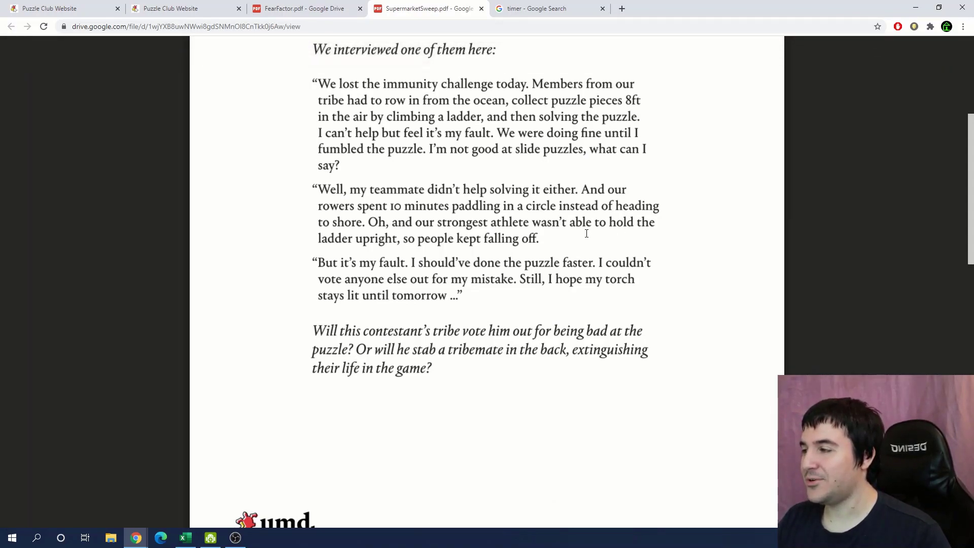
scroll(570, 233, "down", 1)
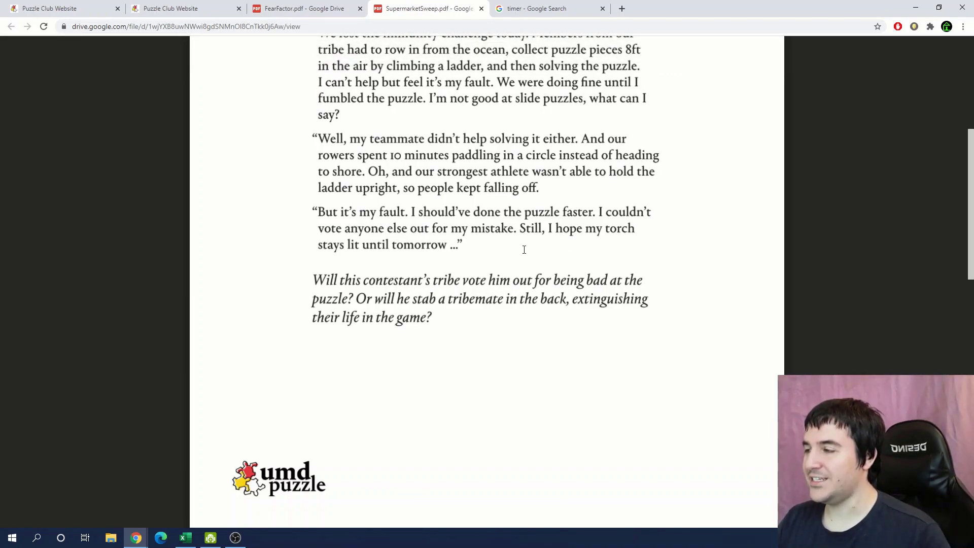
scroll(394, 249, "down", 2)
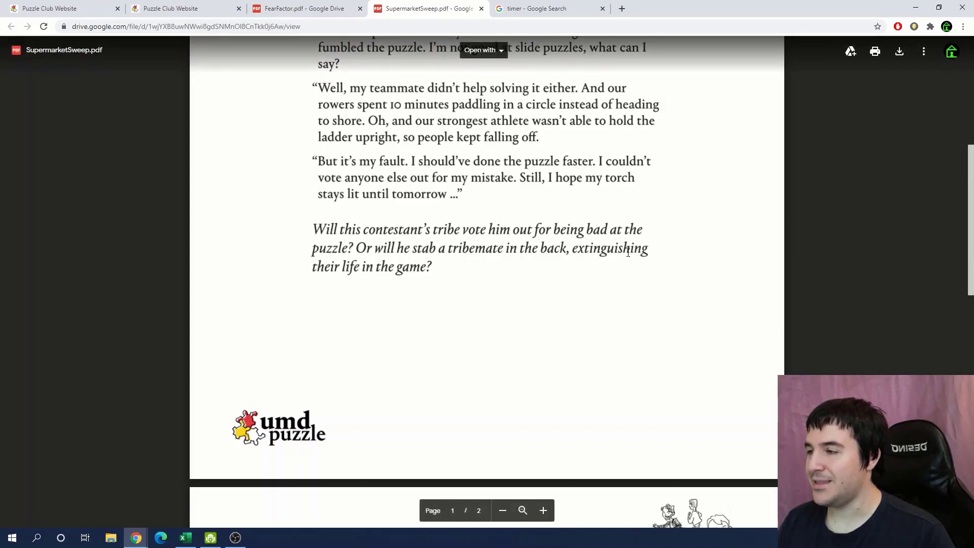
Step: Examine the Supermarket Sweep instructions, the 9×9 product grid and the table of products against numbers 0 to 4 on page 2
scroll(464, 233, "down", 12)
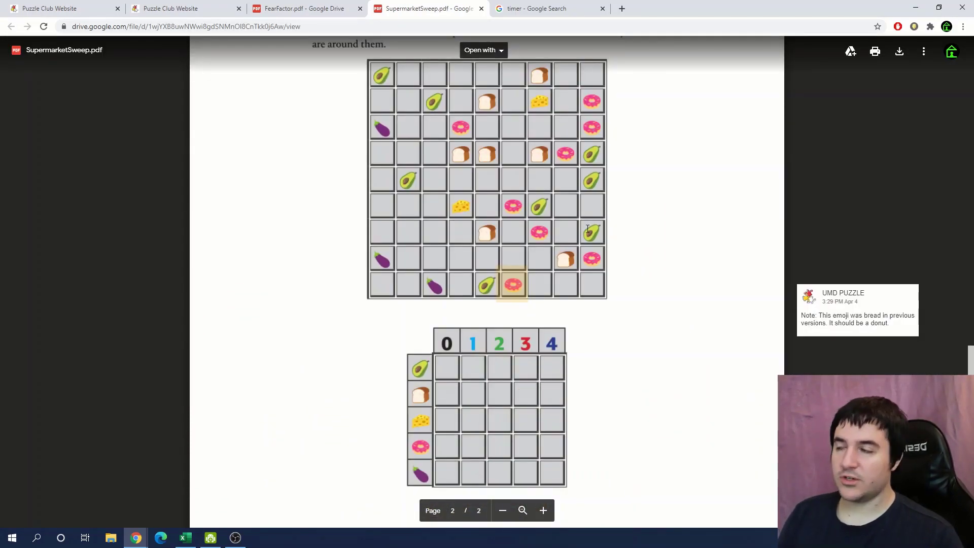
scroll(459, 143, "up", 3)
scroll(722, 345, "down", 2)
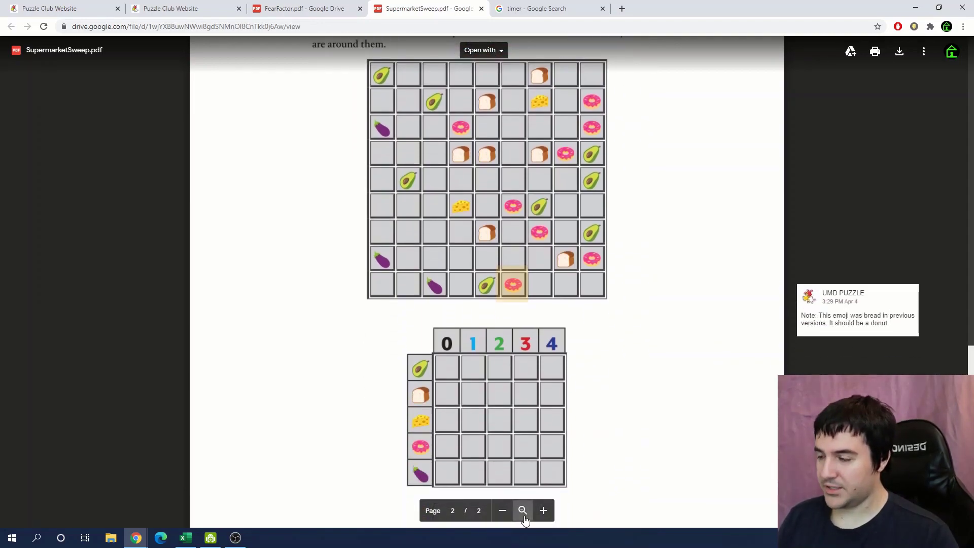
left_click(541, 511)
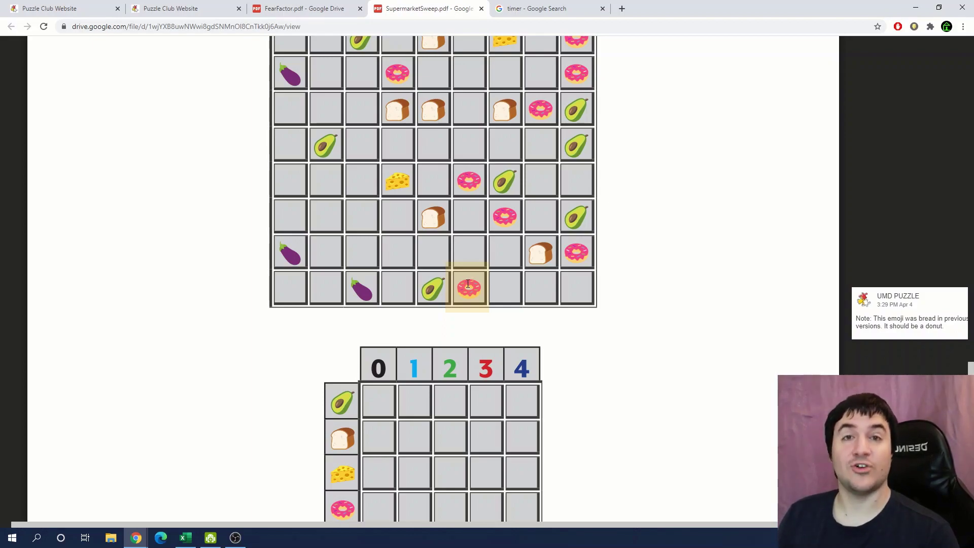
scroll(460, 284, "down", 2)
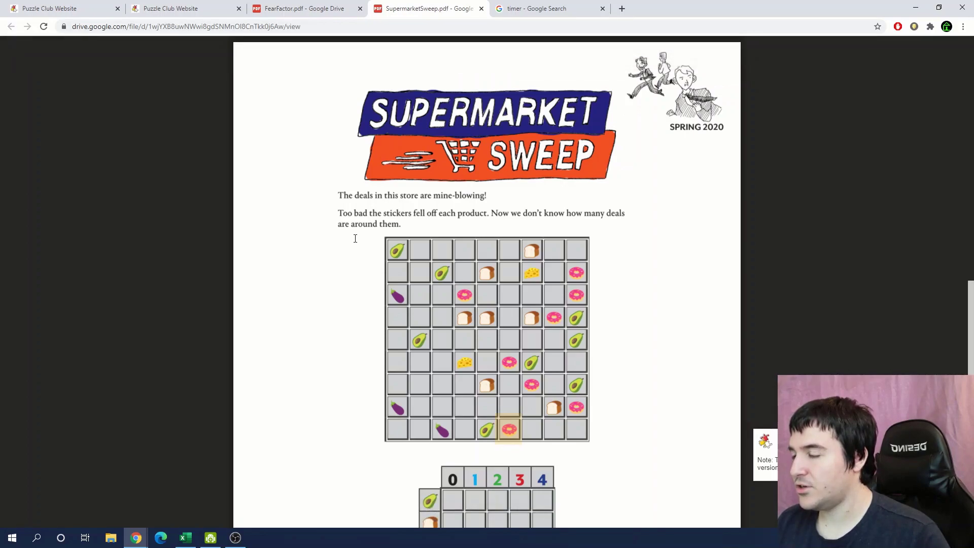
scroll(355, 237, "down", 1)
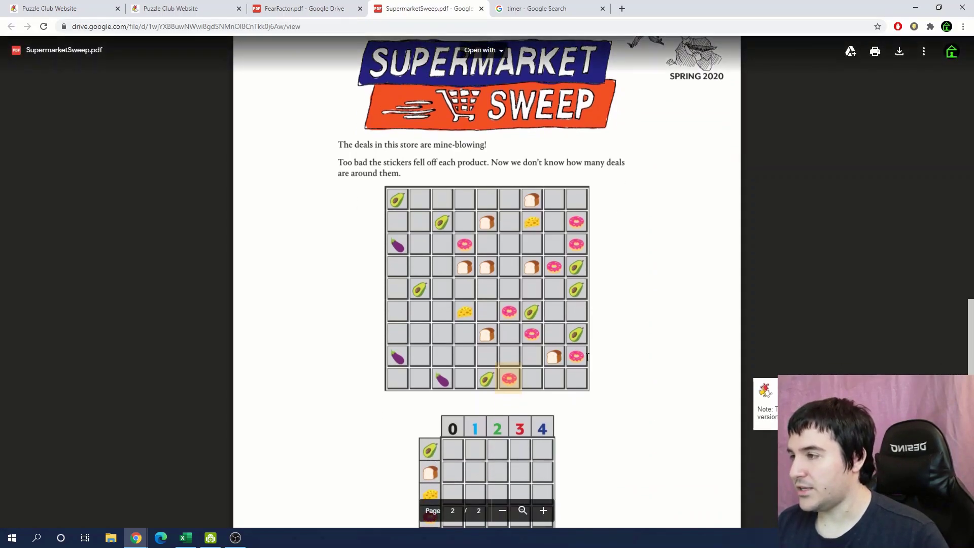
scroll(640, 315, "down", 2)
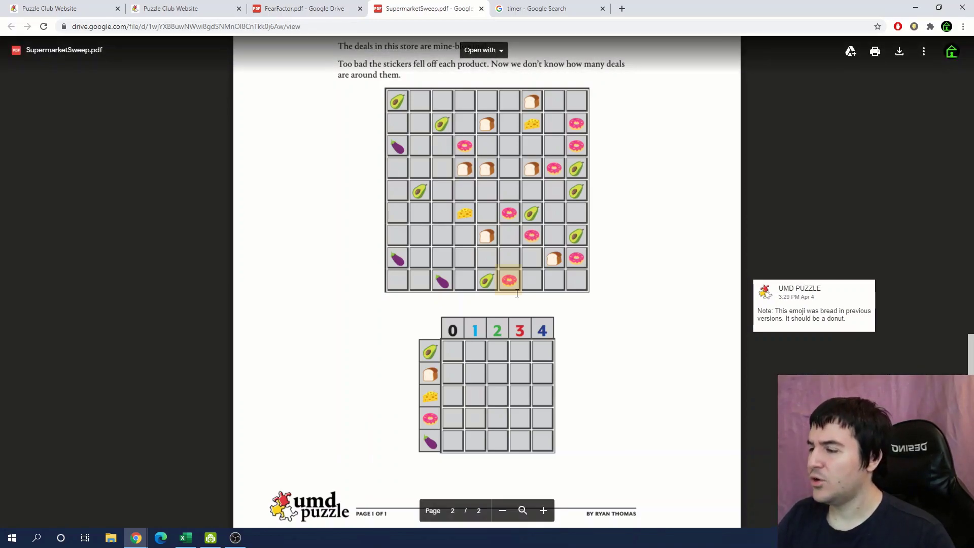
scroll(409, 311, "down", 1)
scroll(397, 308, "up", 1)
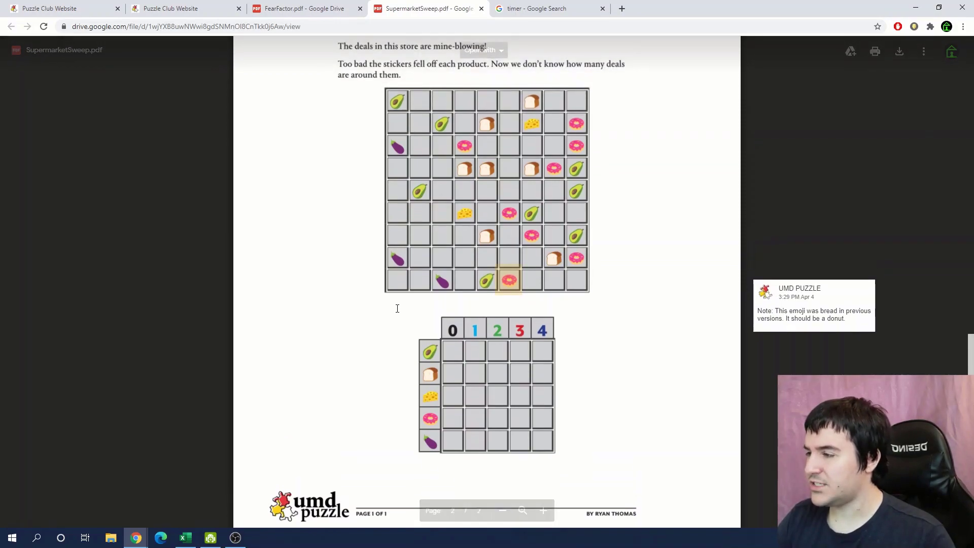
Step: Switch to Excel to review the collected answers on the Answers sheet, and return to the puzzle PDFs in Chrome
key("alt+Tab")
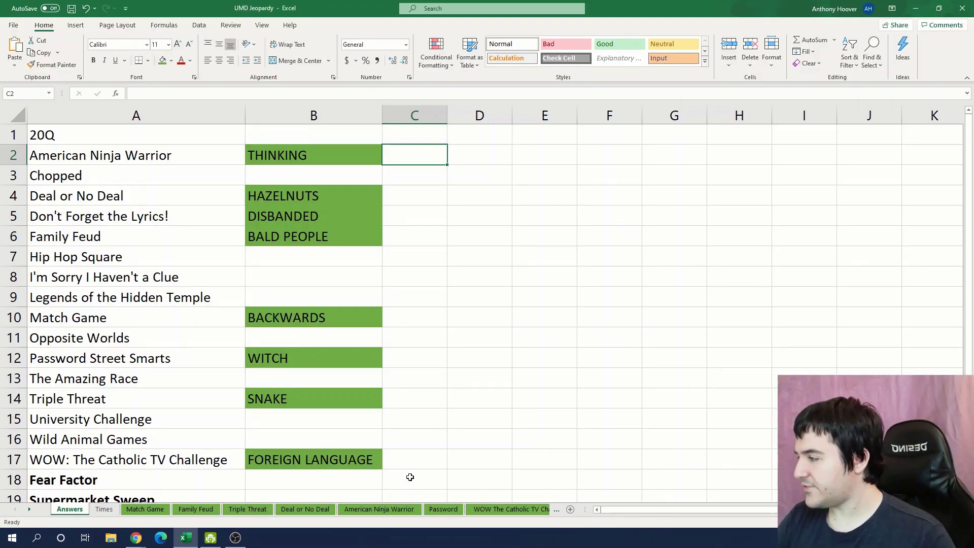
left_click(409, 464)
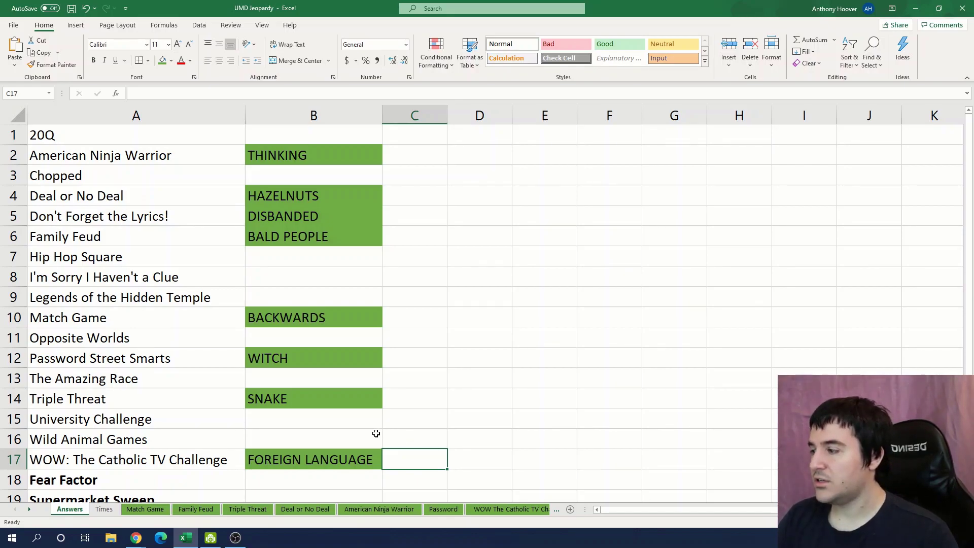
mouse_move(136, 537)
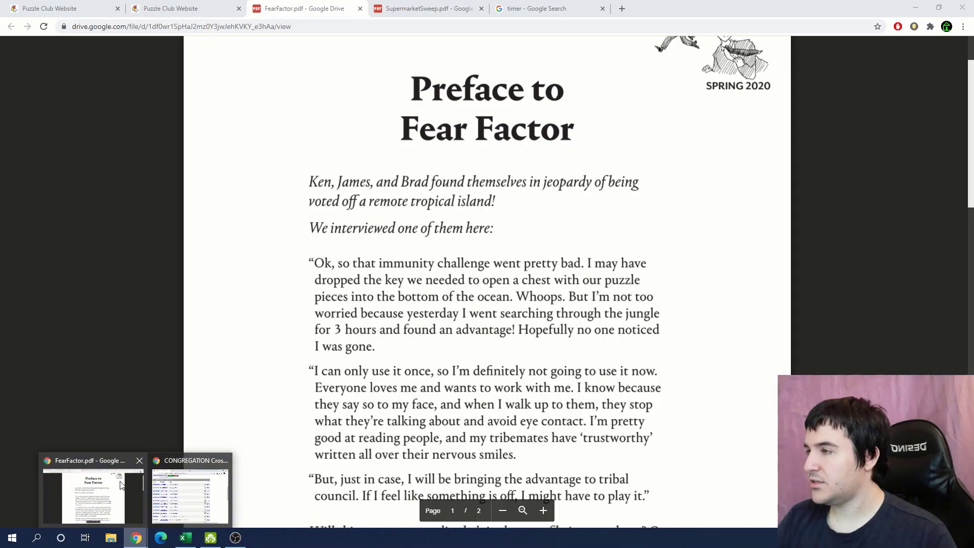
left_click(125, 487)
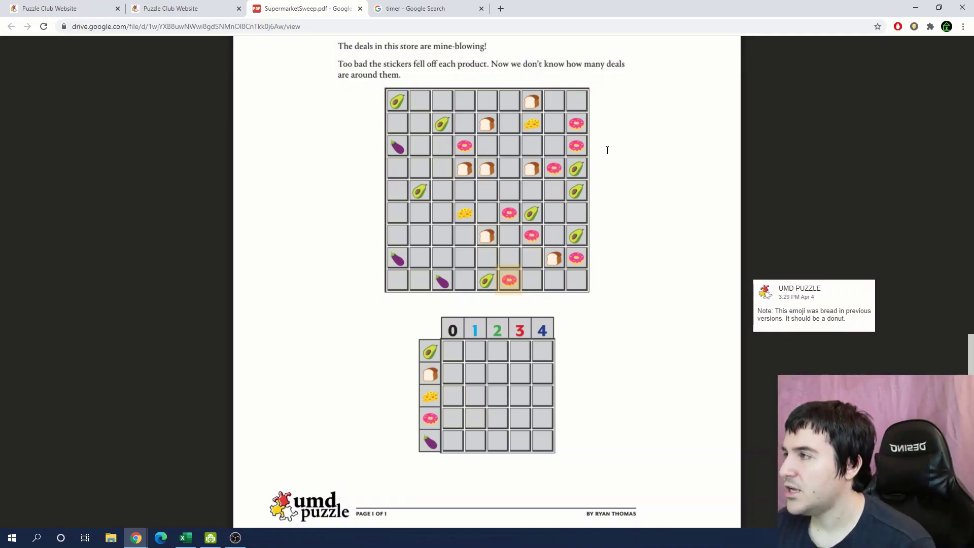
Step: Inspect the enlarged product grid, highlighting the third-row donut in the last column and the cheese in the second row
scroll(607, 150, "up", 3)
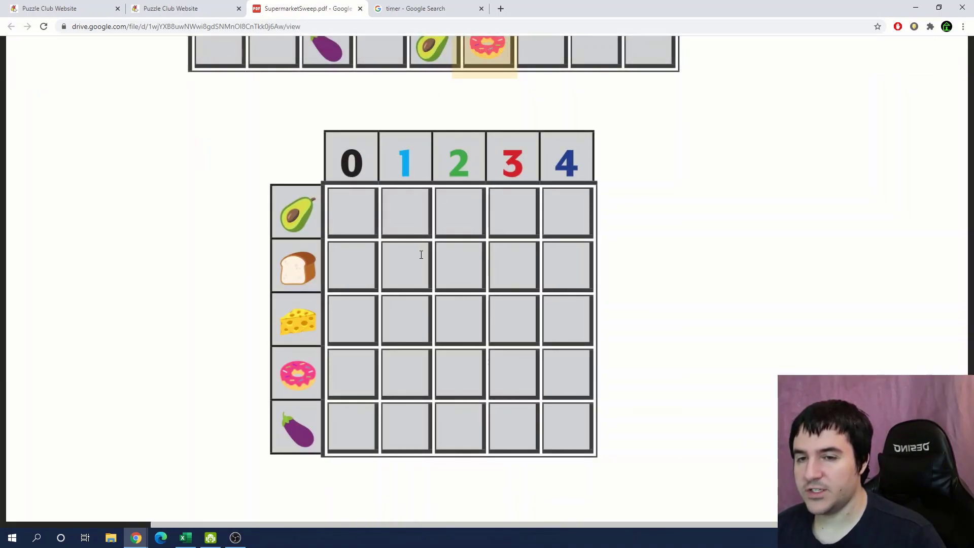
scroll(423, 255, "up", 8)
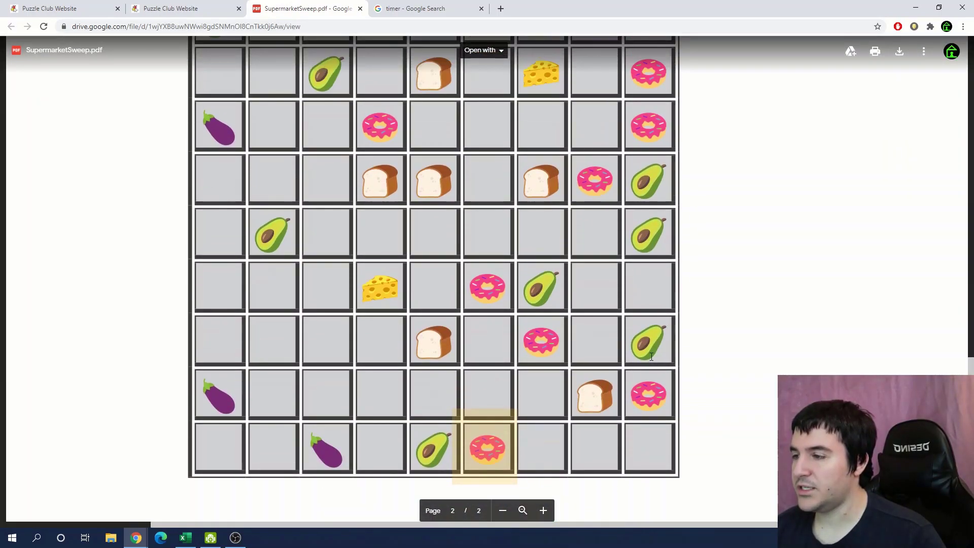
scroll(654, 338, "up", 1)
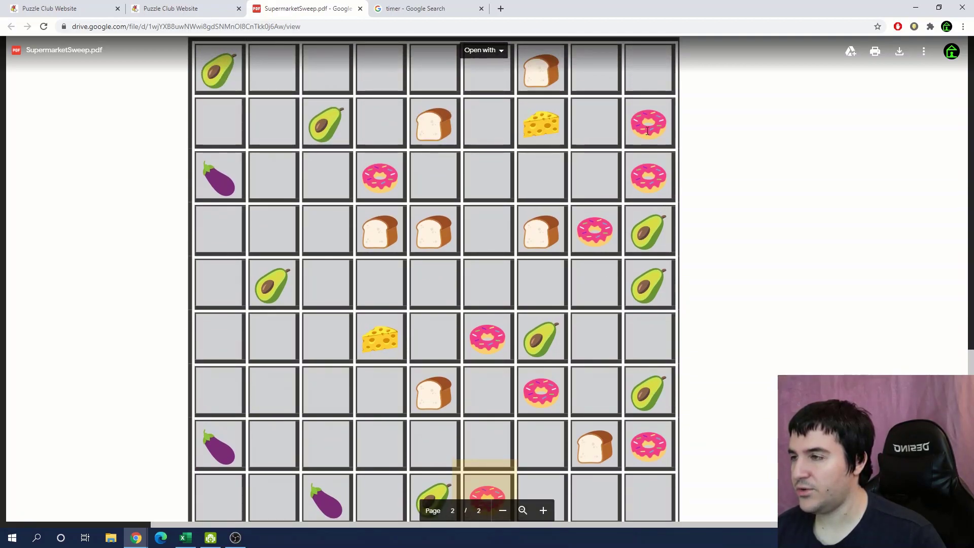
double_click(645, 175)
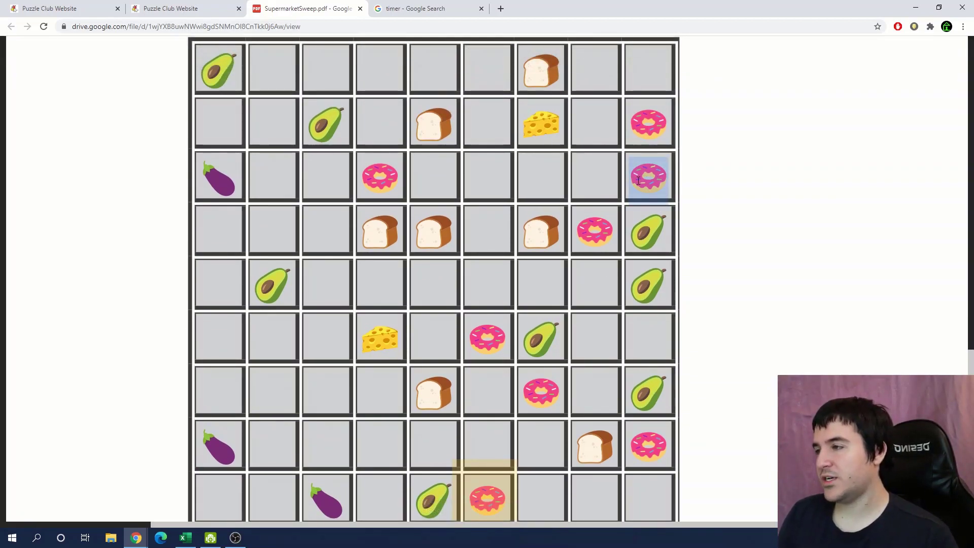
left_click(705, 190)
scroll(647, 181, "down", 1)
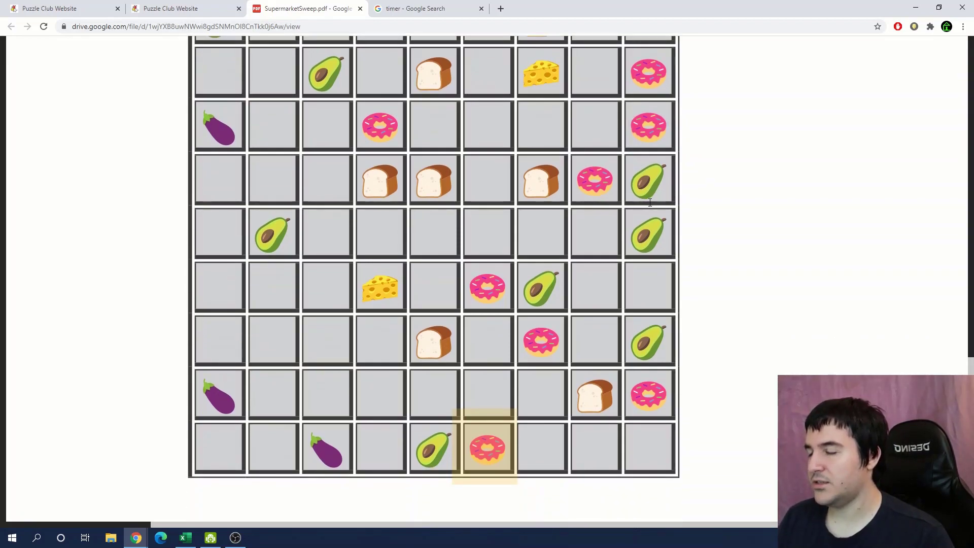
scroll(649, 201, "down", 6)
scroll(529, 96, "up", 7)
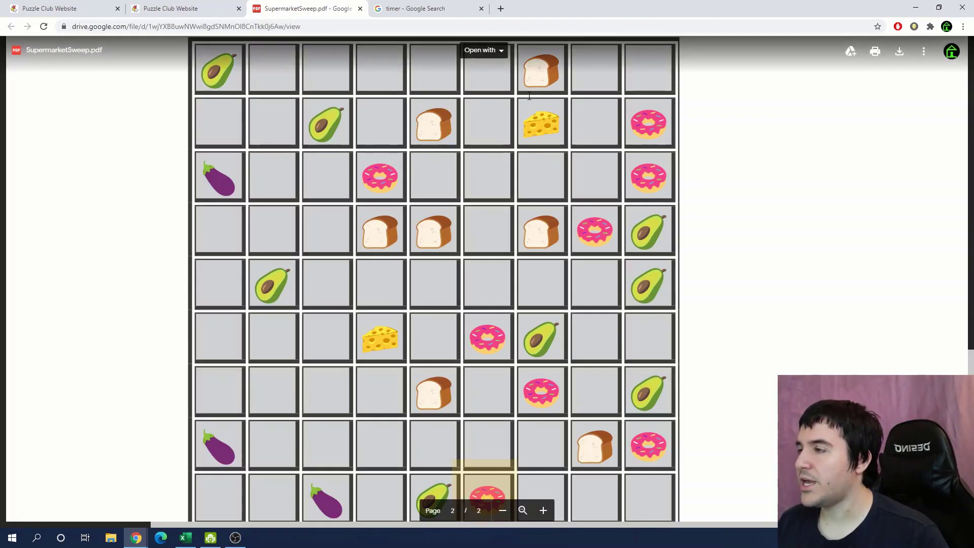
left_click_drag(522, 80, 540, 79)
left_click(501, 94)
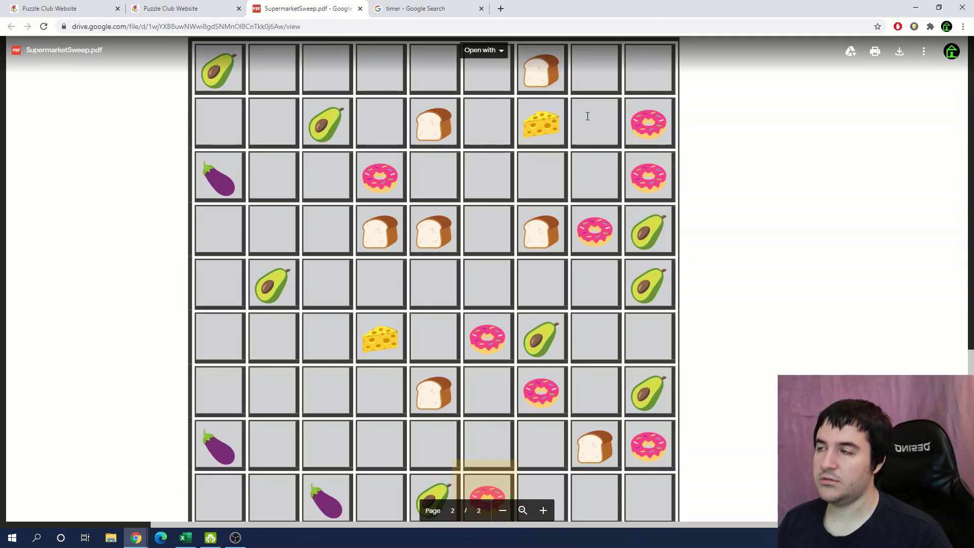
left_click_drag(558, 119, 538, 123)
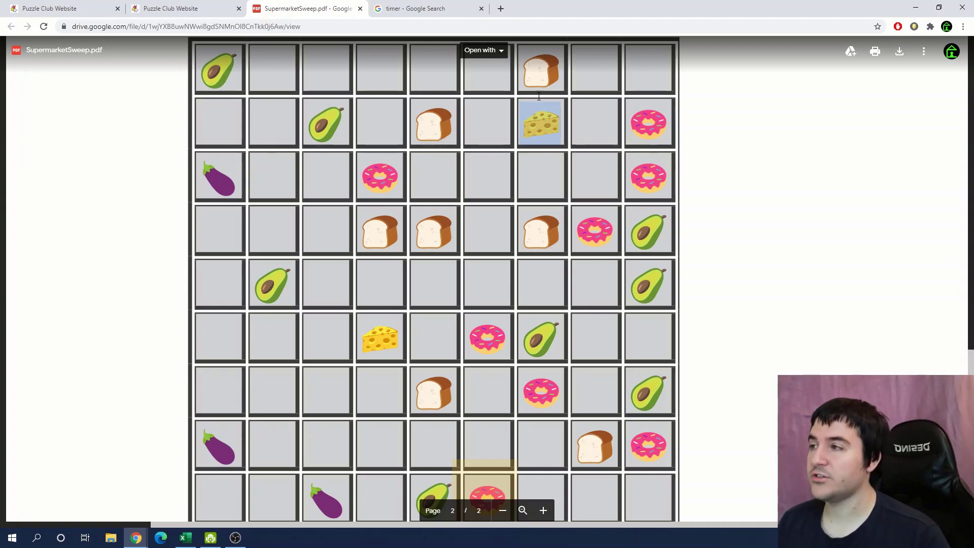
left_click(733, 211)
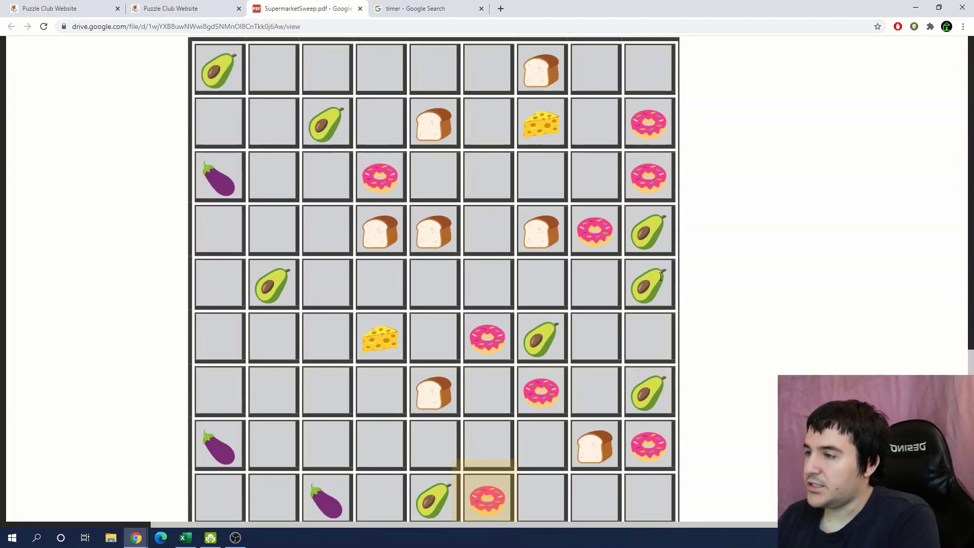
Step: Compare the product grid with the 0 to 4 table, highlight the third-row eggplant, and reduce the page magnification
scroll(660, 277, "down", 7)
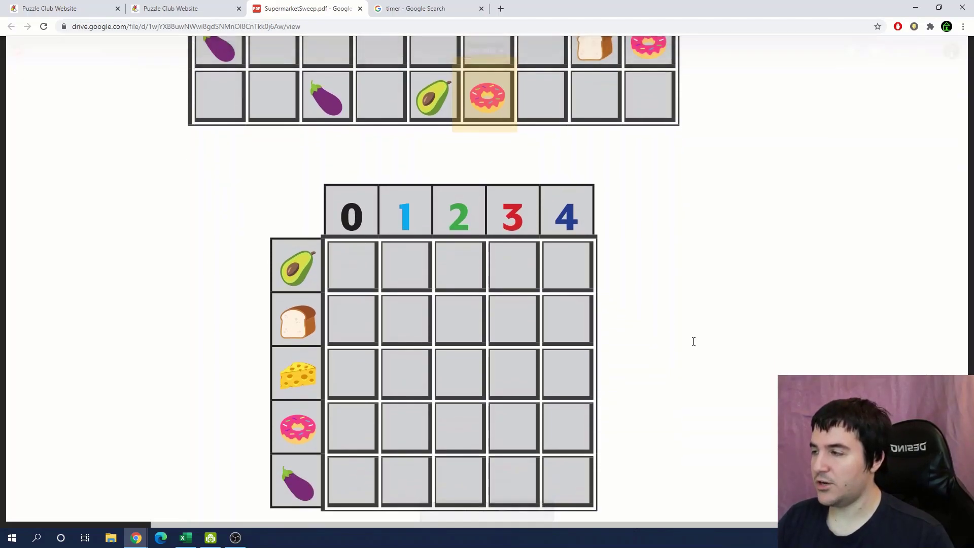
scroll(785, 309, "up", 7)
scroll(690, 201, "up", 1)
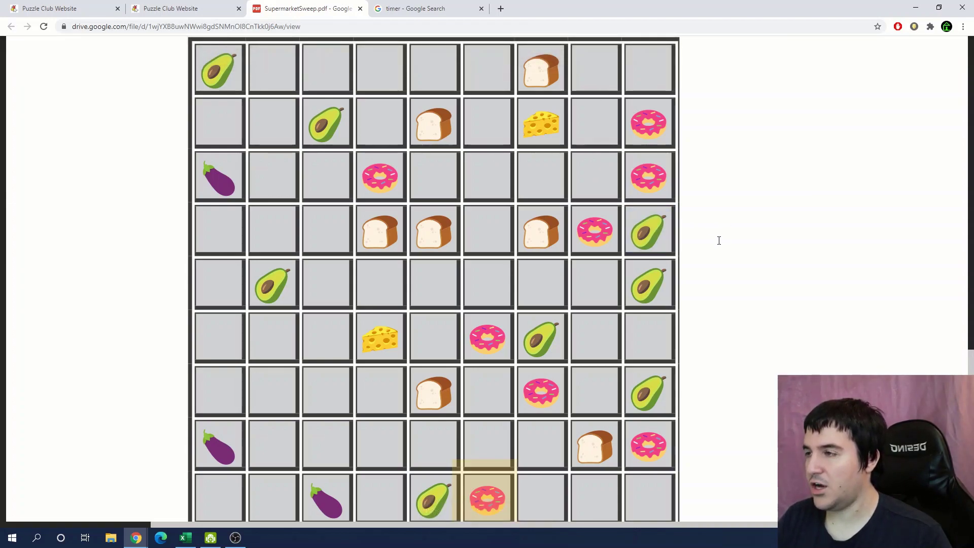
left_click_drag(589, 482, 639, 440)
left_click(765, 383)
scroll(751, 370, "down", 4)
scroll(761, 329, "up", 4)
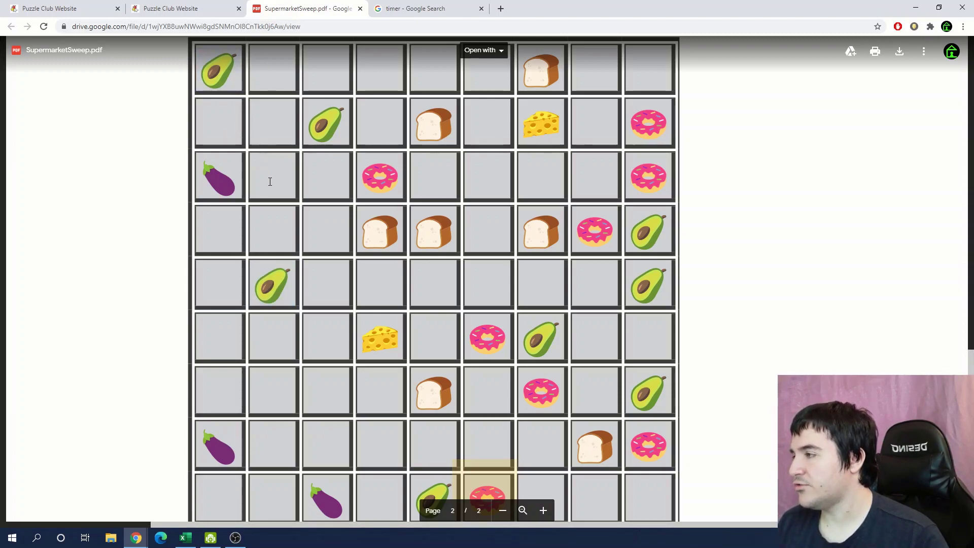
left_click_drag(214, 214, 234, 192)
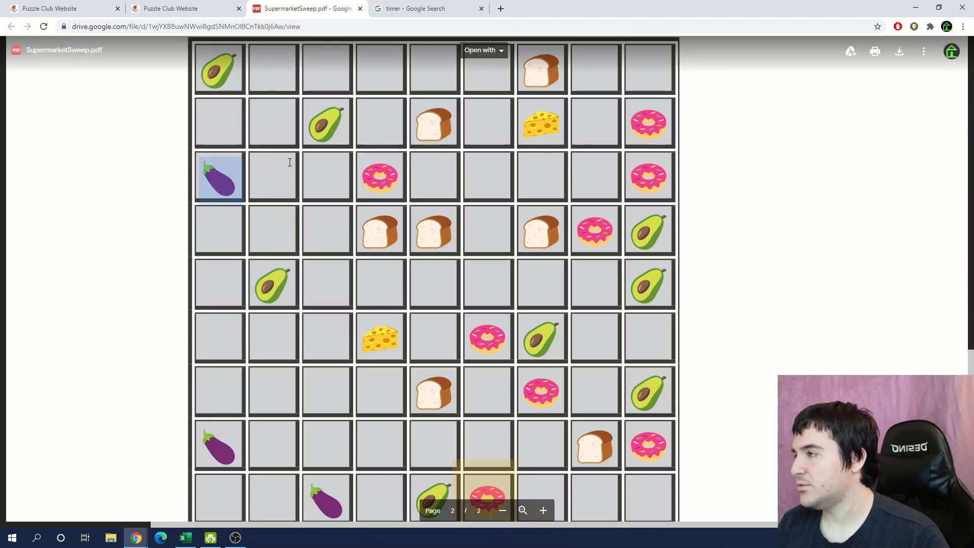
left_click(787, 209)
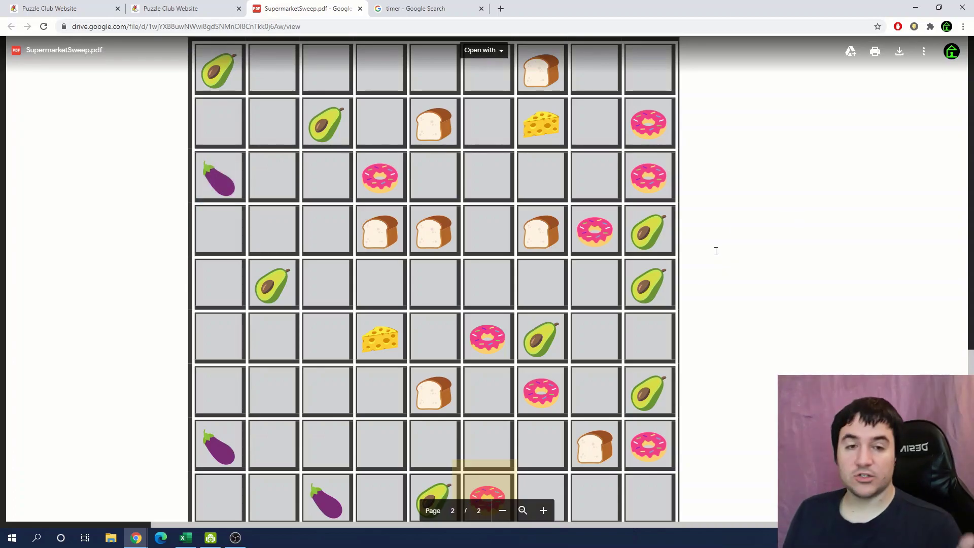
left_click(503, 510)
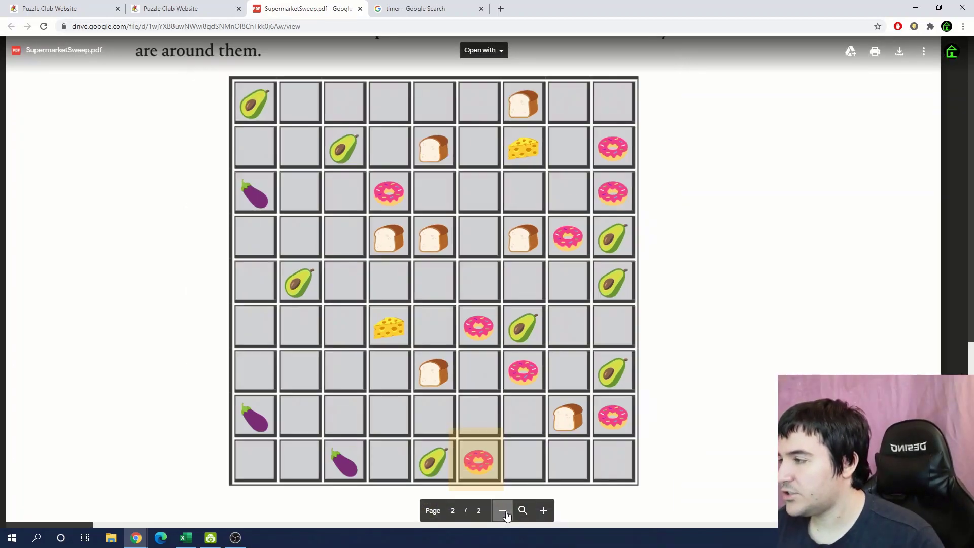
left_click(502, 510)
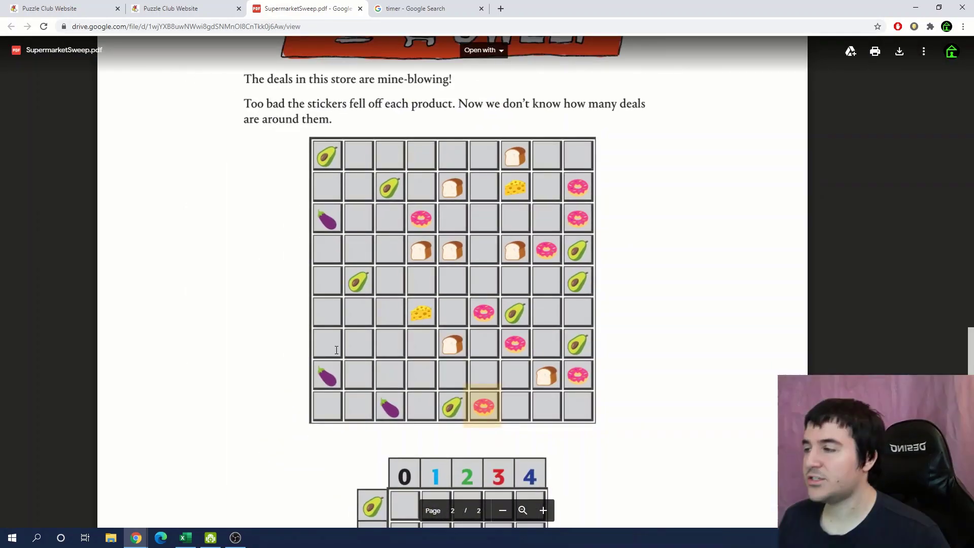
Step: Switch to Excel, add a sheet named Supermarket Sweep (META) after Times, and narrow columns B to J
left_click(187, 539)
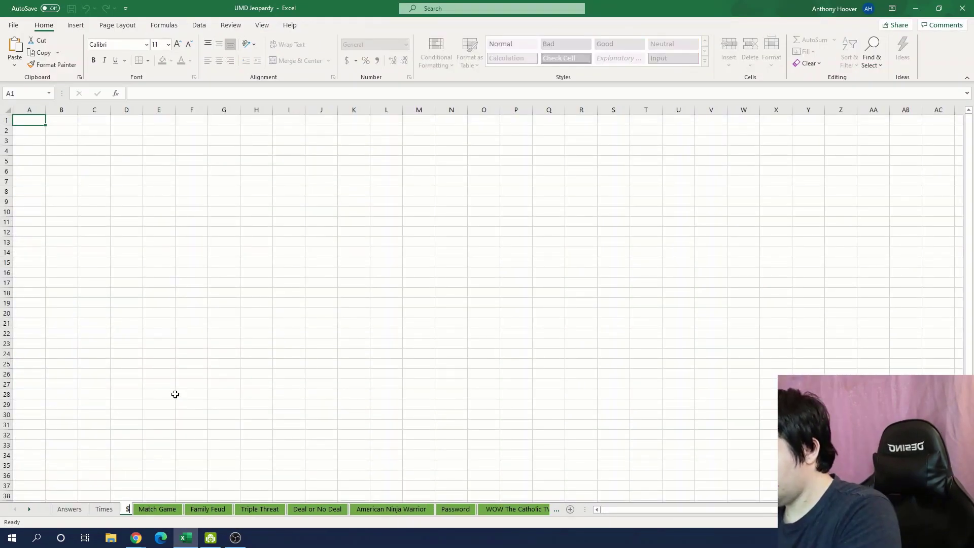
left_click_drag(61, 120, 61, 130)
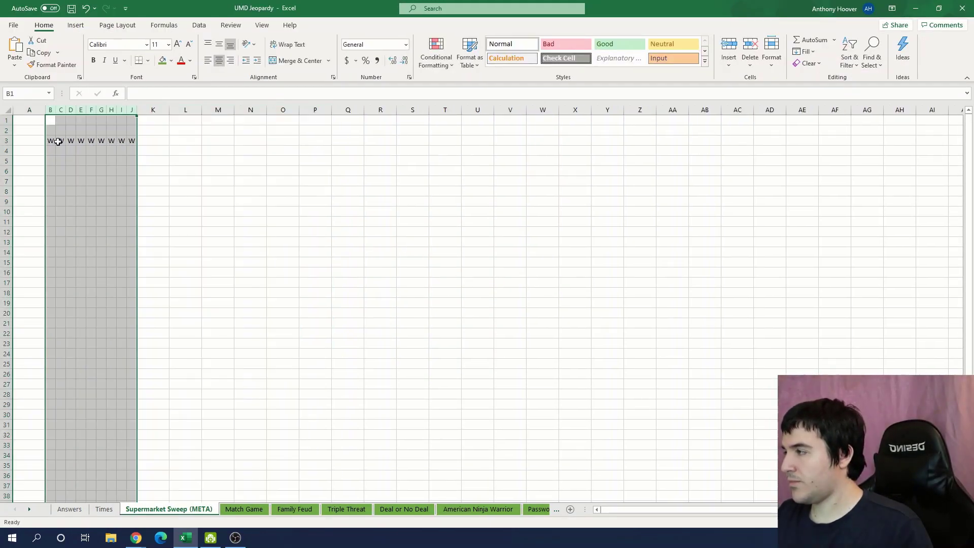
Step: Apply cell borders to a 9×9 grid in B3:J11 and a 6×6 grid in B14:G19, with row 3 left empty
left_click_drag(50, 140, 136, 222)
left_click(70, 273)
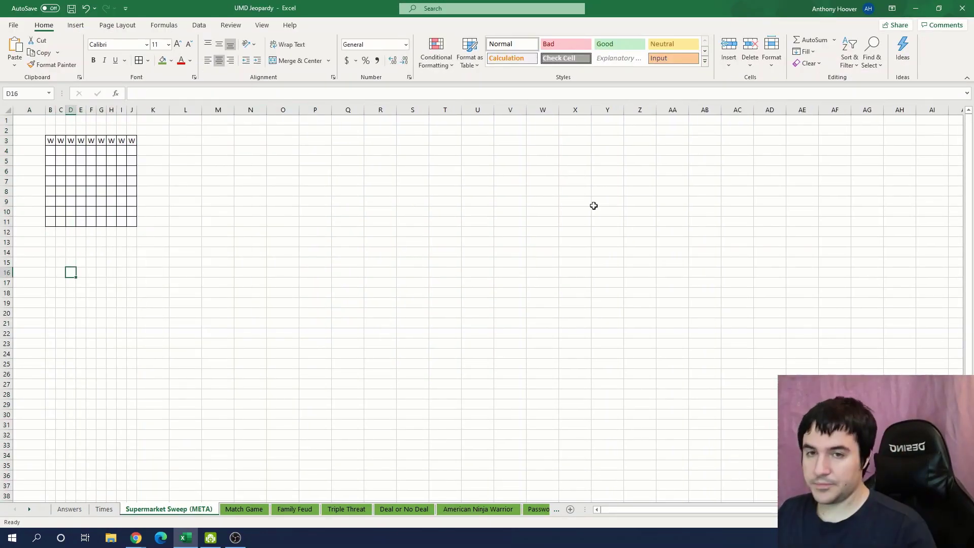
left_click_drag(60, 273, 111, 333)
left_click(64, 191)
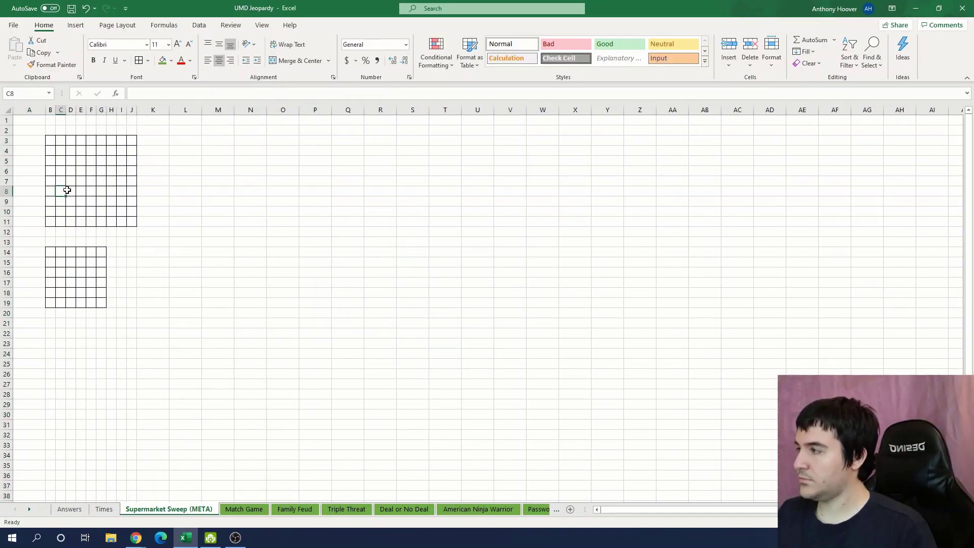
Step: Apply thicker borders to every cell of the 9×9 grid in B3:J11 and the 6×6 grid in B14:G19
scroll(65, 191, "up", 7)
left_click_drag(102, 135, 264, 297)
key("ctrl+1")
left_click(311, 274)
scroll(304, 253, "down", 3)
left_click_drag(204, 322, 102, 221)
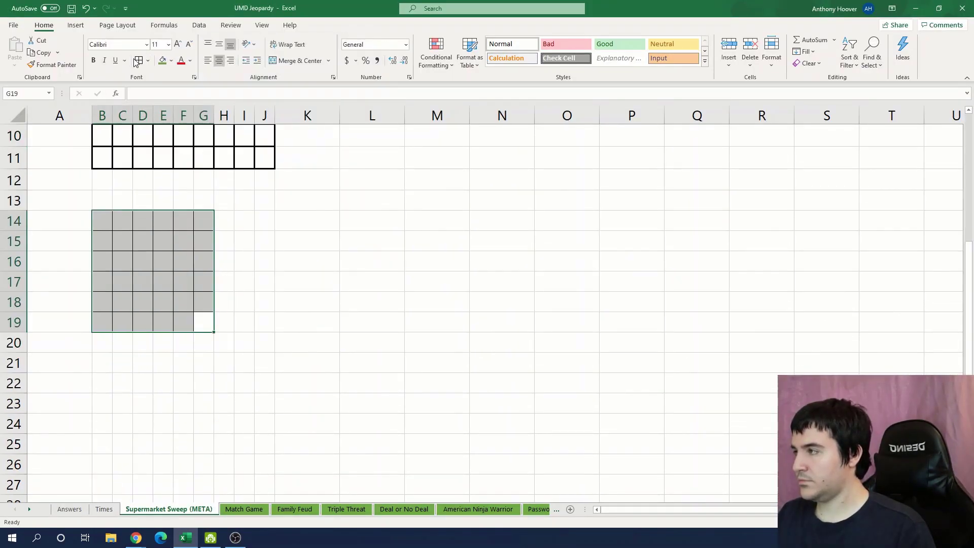
left_click(138, 63)
left_click(308, 302)
Step: Label the 6×6 grid with A to E down B15:B19 and 0 to 4 across C14:G14
scroll(333, 262, "up", 3)
scroll(332, 263, "up", 3)
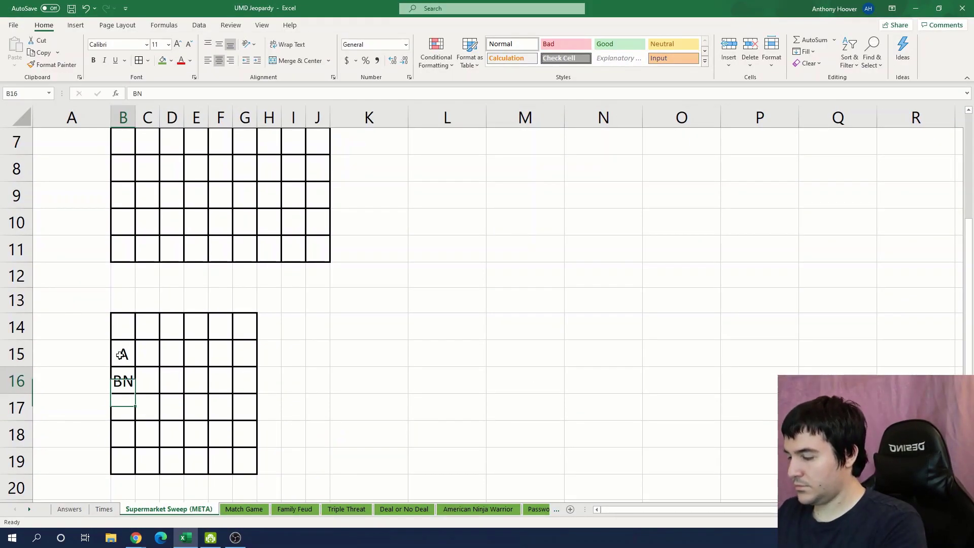
key("BackSpace")
type("C D E")
left_click(147, 327)
type("0\t1\t2\t3\t4")
Step: Enter AVACADO, BREAD, CHEESE, DONUT and EGGPLANT beside the letter labels in A15:A19
left_click(90, 353)
type("AVACADO BREAD CHEESE DO")
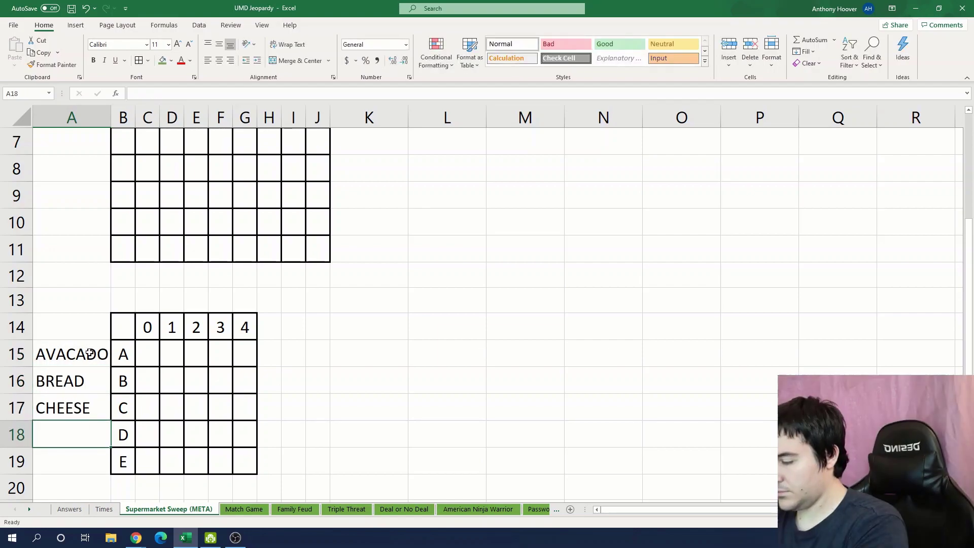
type("NUT EGG")
key("Return")
Step: Enter the first product letters in the 9×9 grid: A in B3, D4 and C7, and E in B5, B10 and D11
scroll(315, 348, "up", 2)
left_click(132, 192)
type("A")
left_click(181, 219)
type("A")
left_click(158, 296)
type("A")
left_click(132, 245)
type("E")
left_click(181, 406)
type("E")
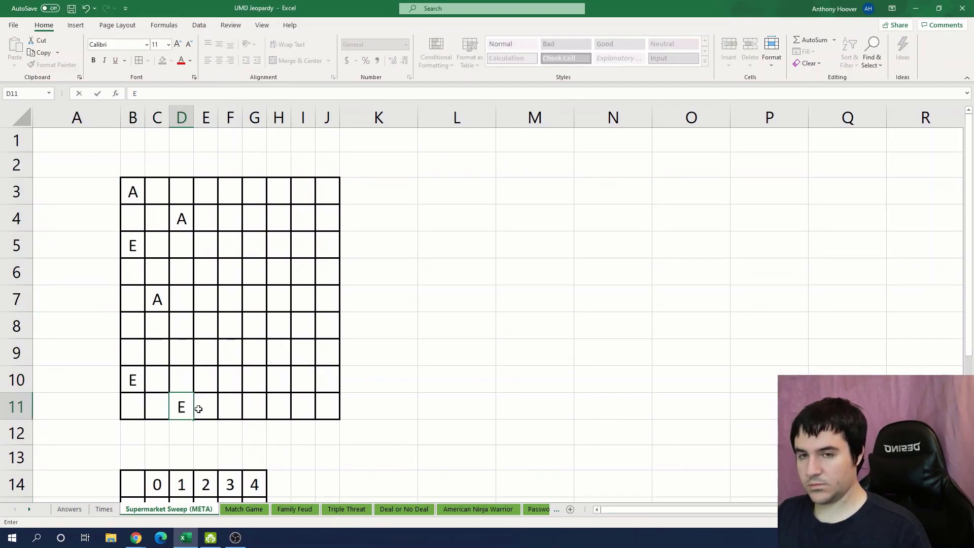
Step: Enter the remaining product letters in columns E to J of the 9×9 grid, with D, D, A, A, blank, A, D down J4:J10
left_click(205, 326)
type("C")
left_click(254, 407)
type("D")
left_click(278, 191)
type("B")
left_click(254, 326)
type("D")
left_click(303, 380)
type("B")
left_click(328, 218)
type("D D A A  A D")
left_click(378, 325)
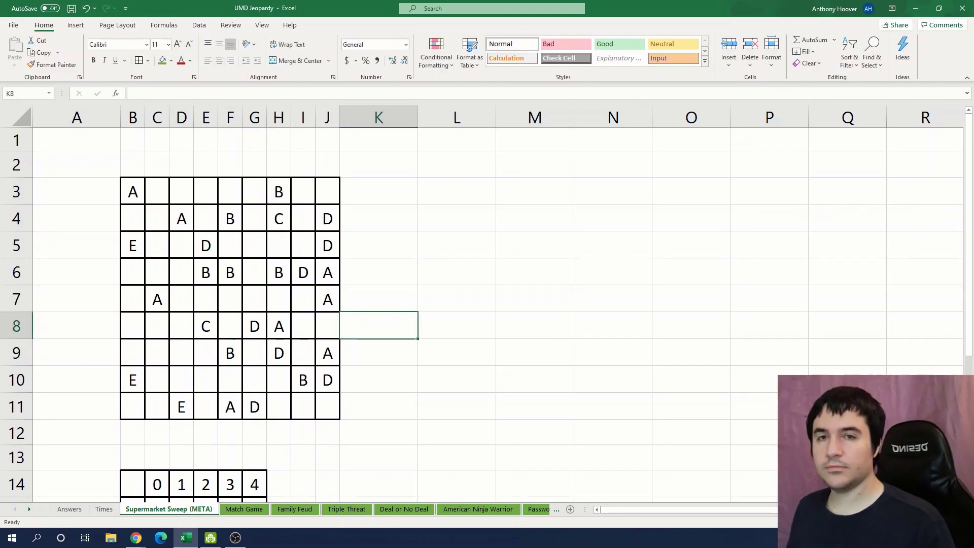
Step: Fill every cell containing a product letter in the 9×9 grid with light blue
left_click(457, 272)
scroll(450, 400, "up", 2)
left_click(160, 210)
left_click(160, 276, "ctrl")
left_click(161, 437, "ctrl")
left_click(190, 340, "ctrl")
left_click(219, 243, "ctrl")
left_click(278, 243, "ctrl")
left_click(336, 210, "ctrl")
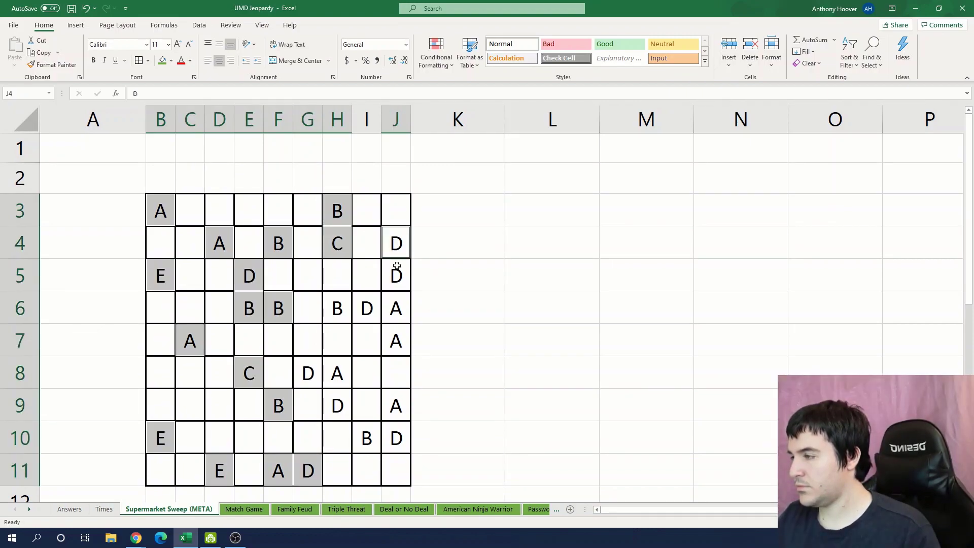
left_click(171, 61)
left_click(213, 163)
left_click(456, 311)
Step: Examine how the product letters A to E can pair with the numbers 0 to 4 in the lower table
scroll(501, 289, "down", 1)
left_click(507, 284)
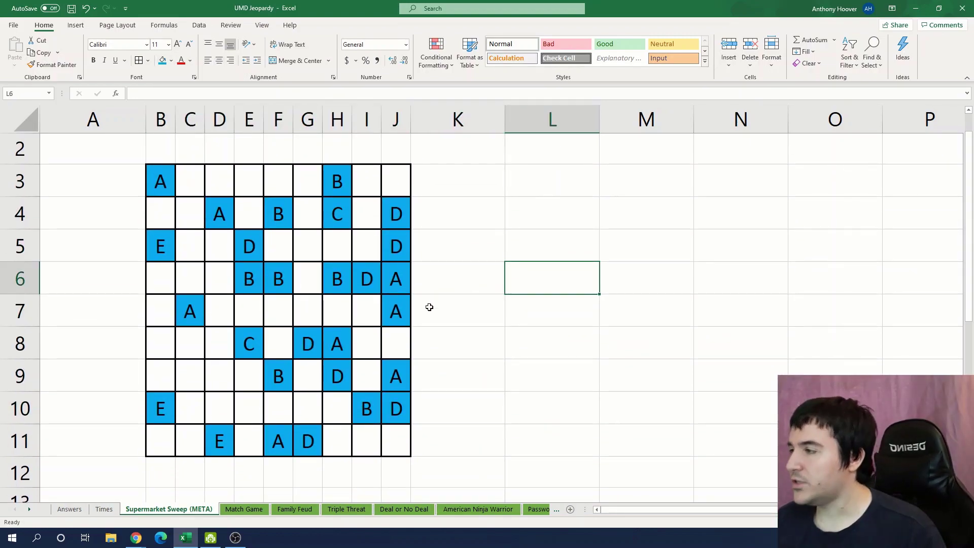
scroll(424, 310, "down", 3)
left_click(124, 248)
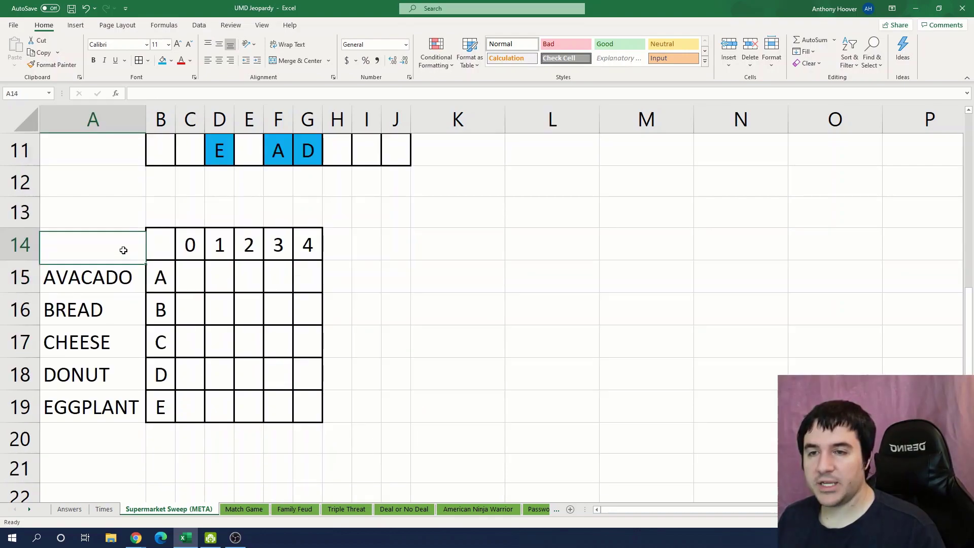
left_click(111, 218)
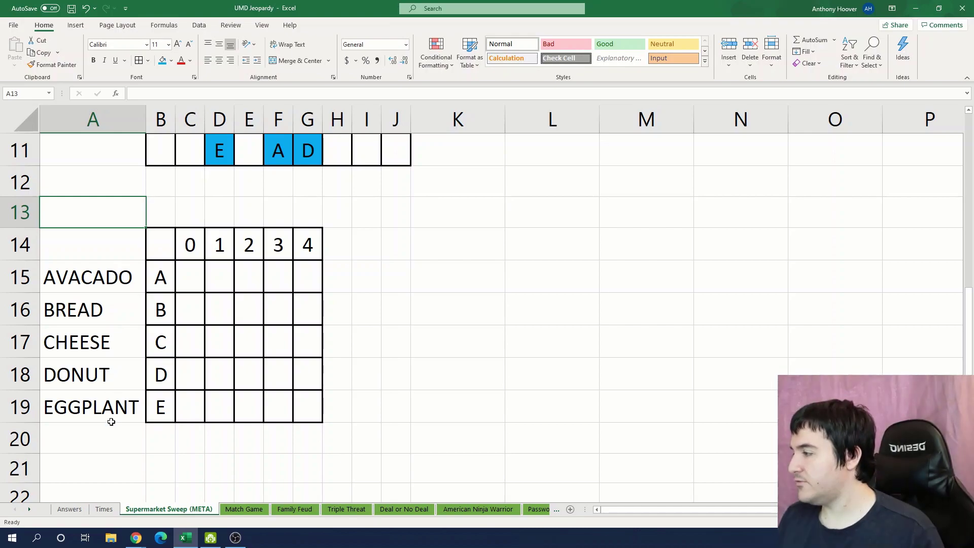
left_click_drag(153, 283, 152, 406)
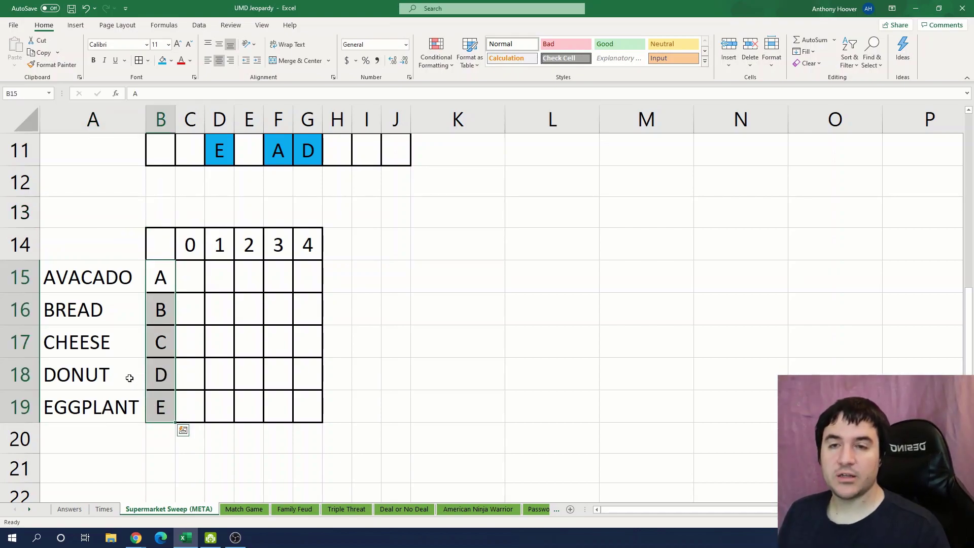
left_click(120, 338)
left_click(94, 209)
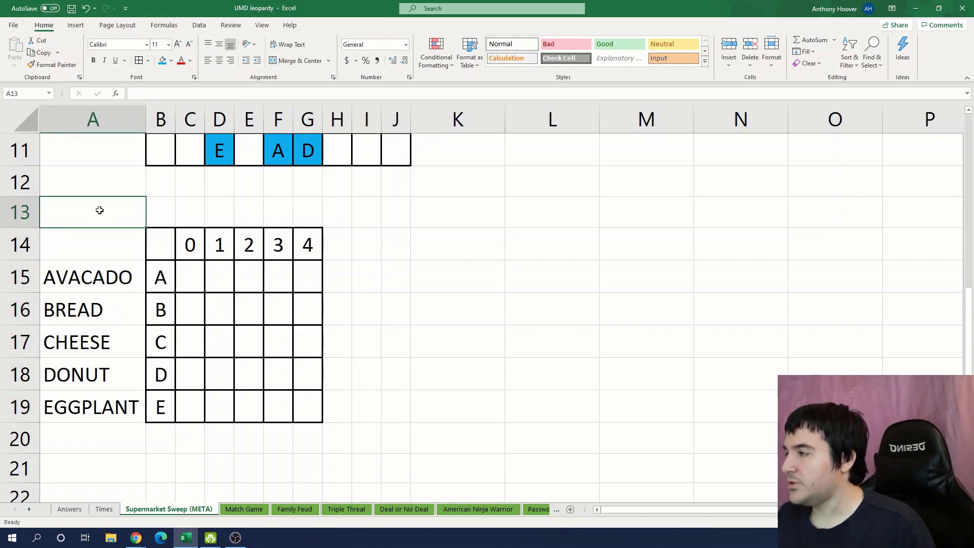
left_click(202, 280)
left_click(215, 303)
left_click(249, 340)
left_click(284, 373)
left_click(317, 407)
left_click(364, 344)
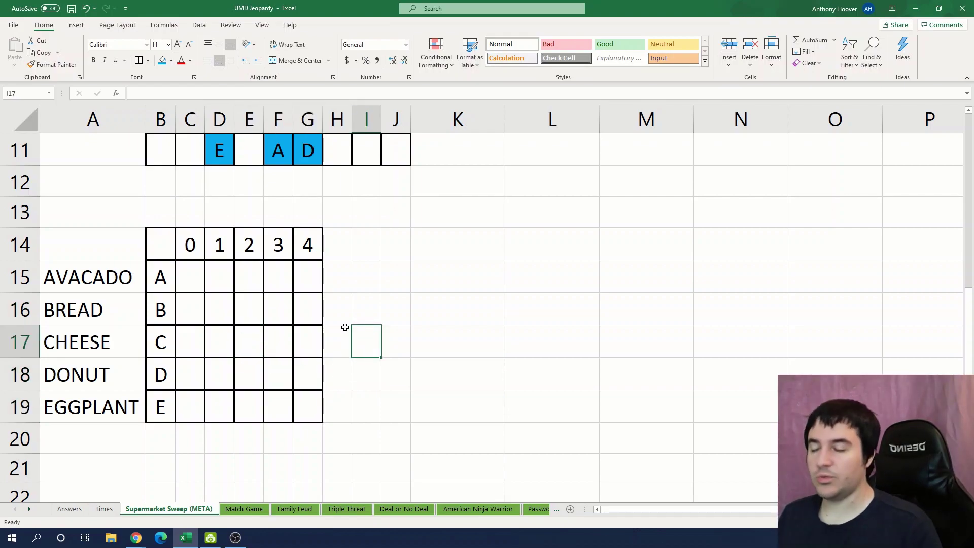
Step: Check the E clue in B5 and mark eggplant as 0 with an X in C19
scroll(293, 305, "up", 3)
left_click(172, 282)
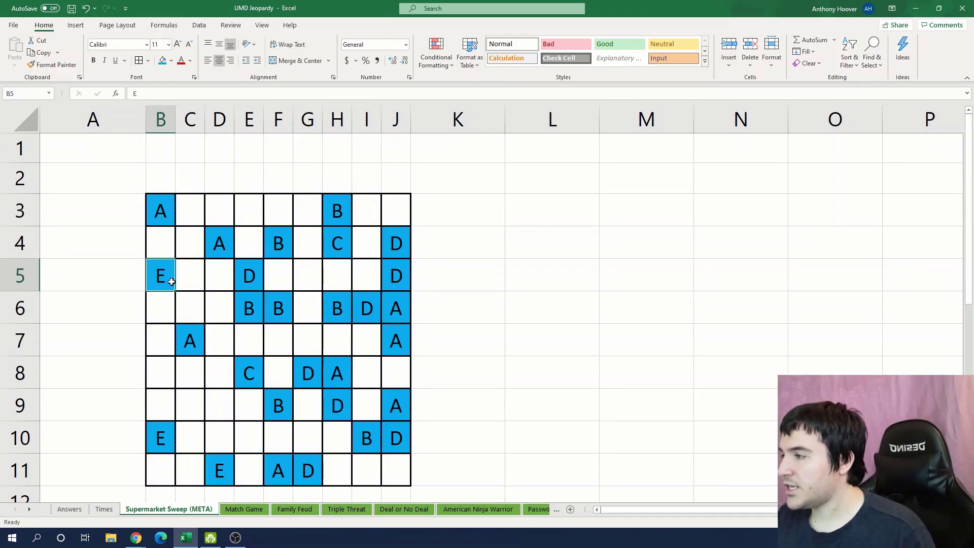
scroll(171, 282, "down", 4)
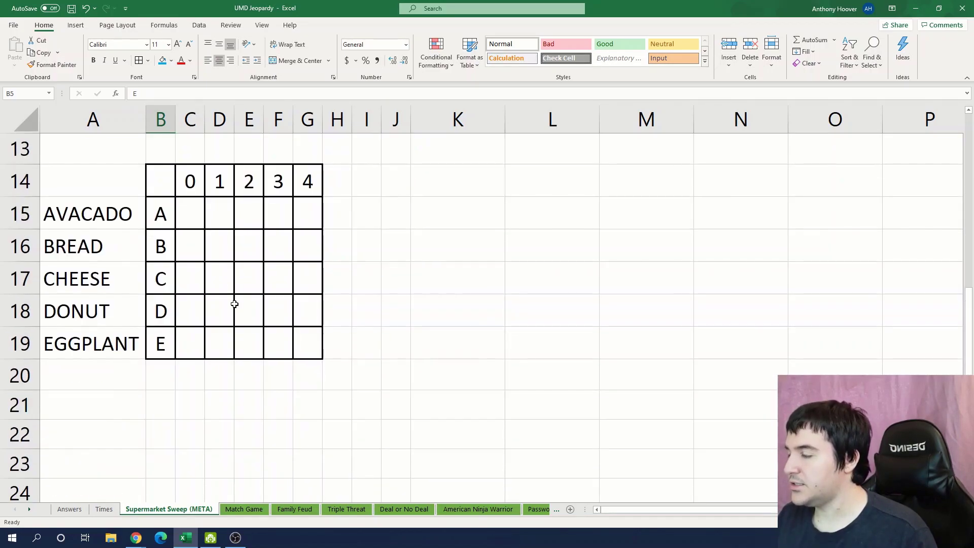
left_click(195, 334)
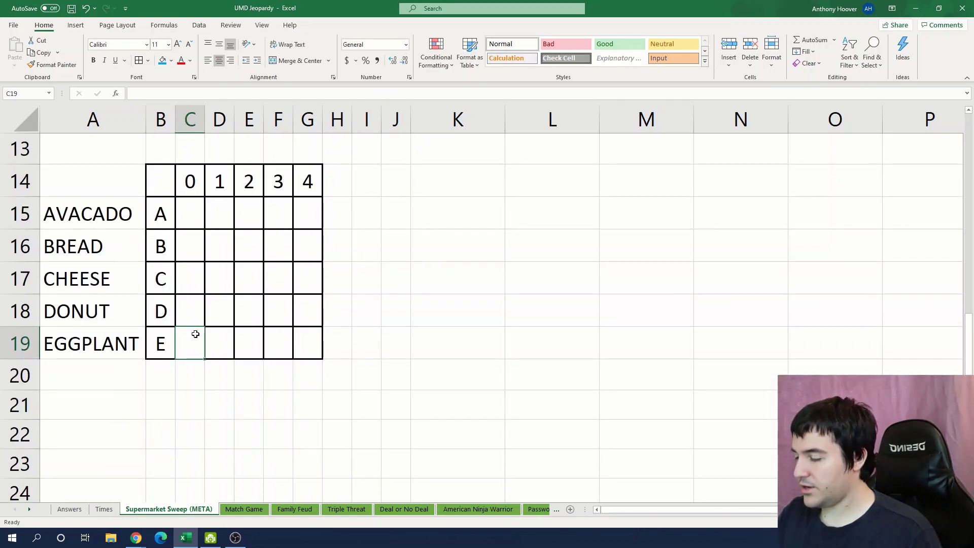
type("X")
key("ctrl+Return")
Step: Replace the E entries in D11, B10 and B5 of the 9×9 grid with 0
left_click(197, 317)
scroll(385, 284, "up", 4)
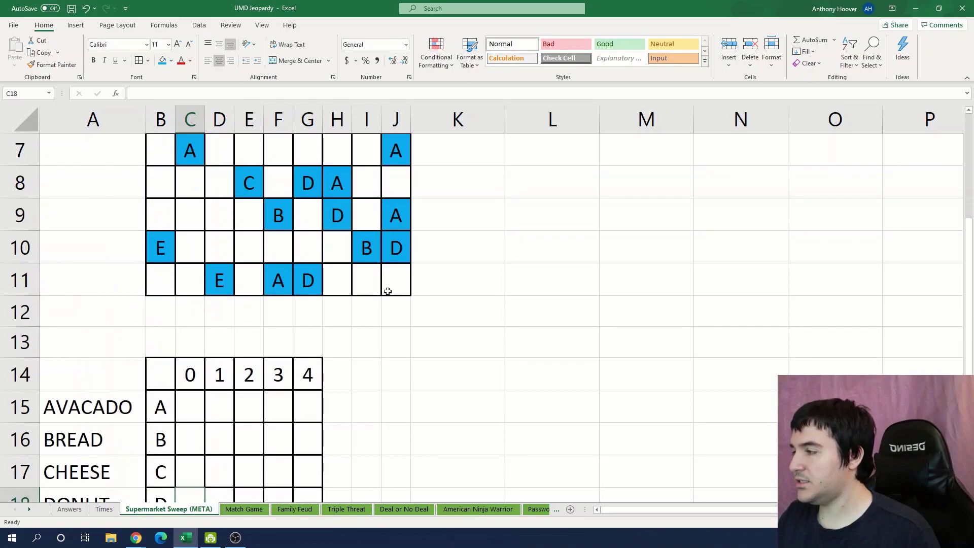
left_click(227, 459)
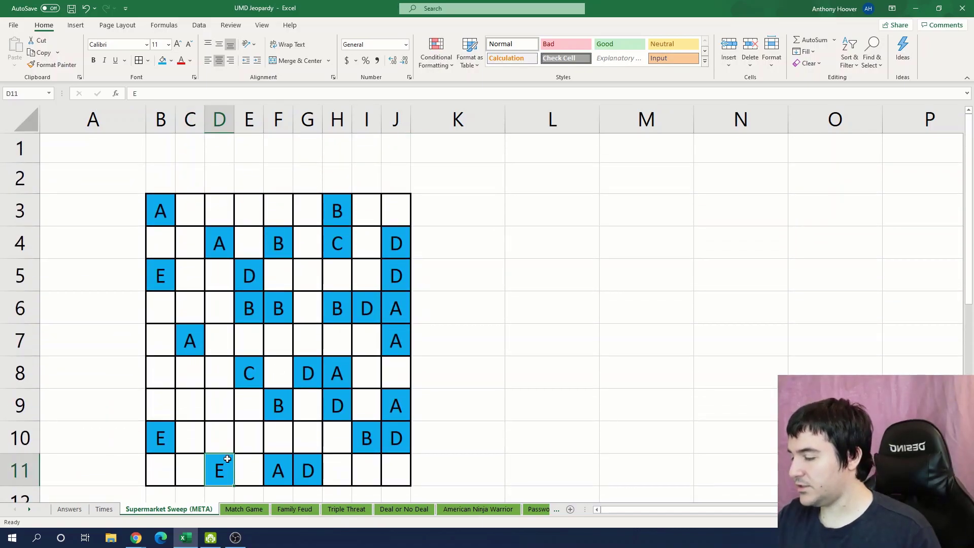
type("0")
left_click(159, 431)
type("0")
left_click(159, 276)
type("0")
left_click(190, 373)
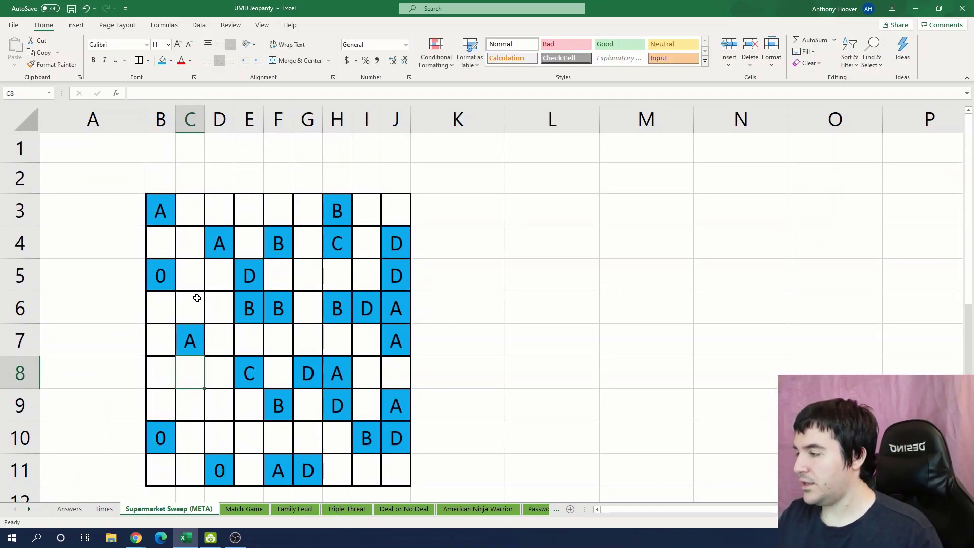
Step: Mark the empty cells around the 0 in B5 with X: B4, C4, C5, C6 and B6
left_click(163, 246)
type("X")
key("Tab")
type("X")
key("Down")
type("X")
key("Down")
type("X")
key("Left")
type("X")
Step: Mark the empty cells around the 0 in B10 with X: B9, C9, C10, C11 and B11
key("Down")
key("Down")
key("Down")
type("X")
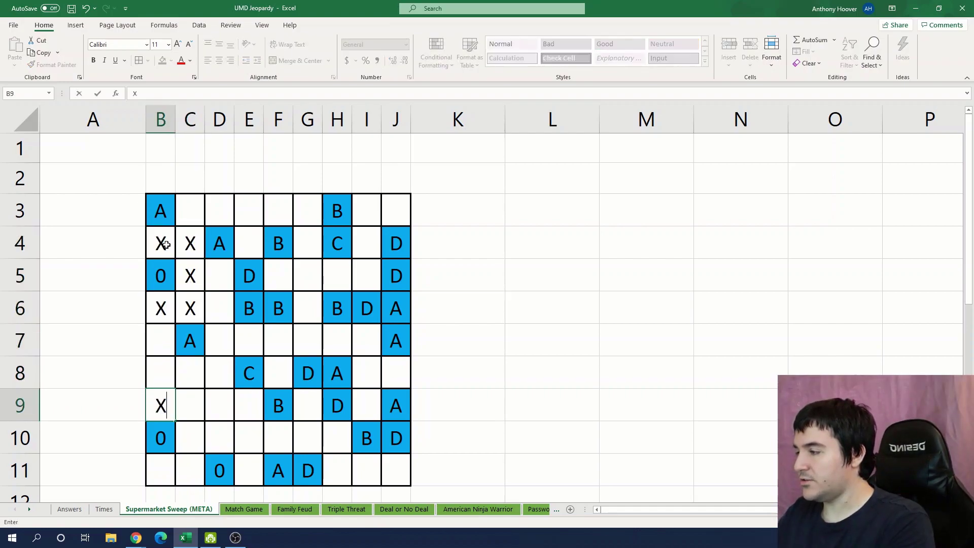
key("Tab")
key("X")
key("Down")
key("X")
key("Down")
type("X")
key("Down")
key("Left")
key("Up")
type("X")
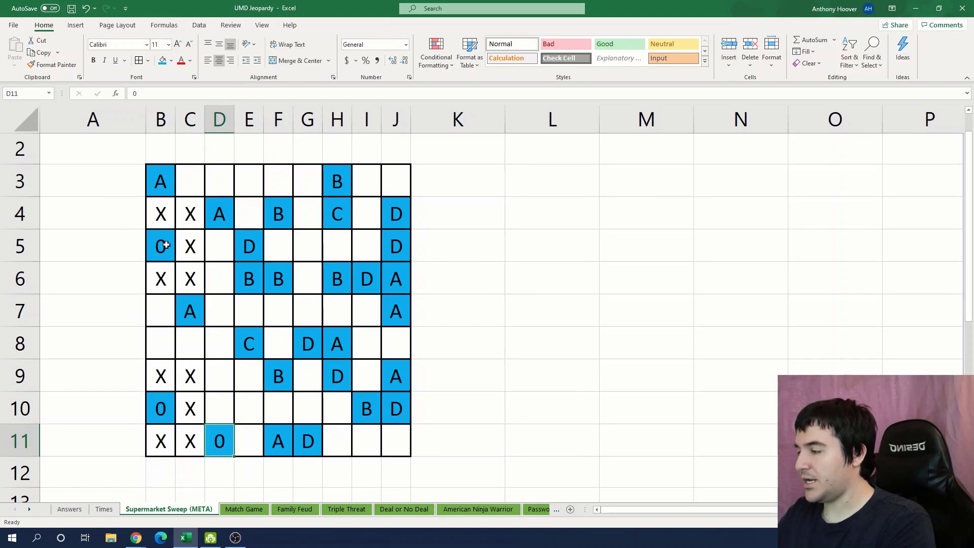
Step: Mark the remaining empty cells around the 0 in D11 with X: E11, D10 and E10
key("Tab")
key("Tab")
key("Tab")
type("X")
key("Up")
key("Left")
type("X")
key("Tab")
type("X")
key("Tab")
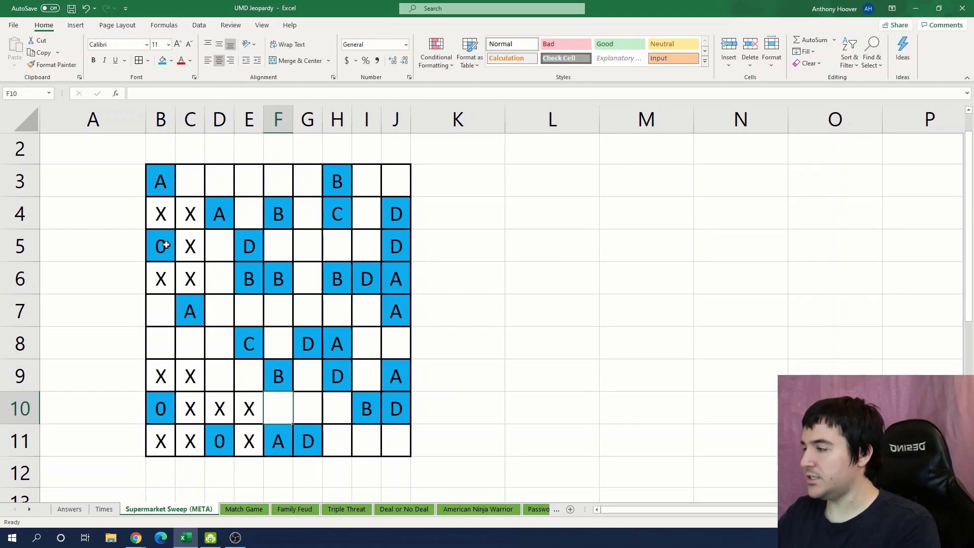
Step: Check the A clue in B3 against its empty neighbour C3 and mark avocado as 1 with an X in D15
left_click(169, 189)
left_click(184, 184)
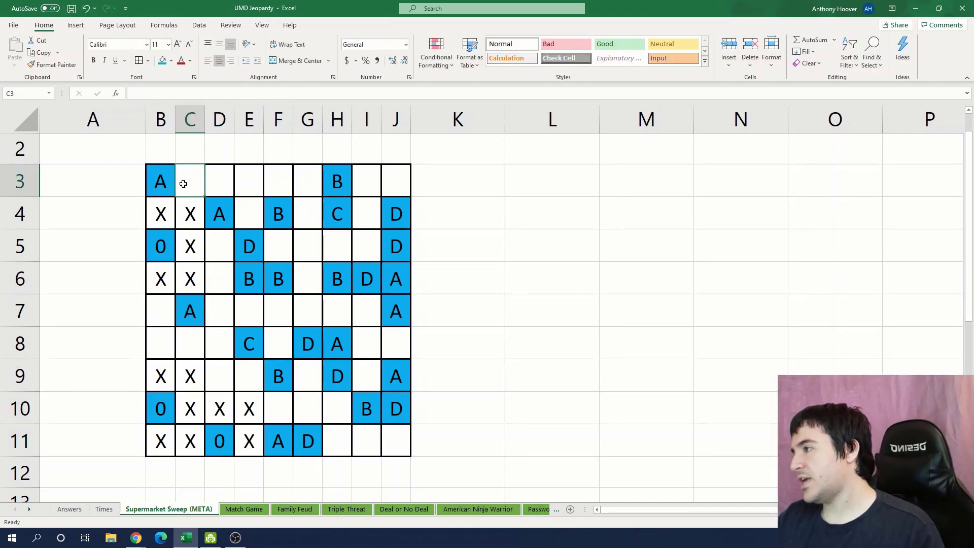
left_click(172, 182)
left_click(188, 187)
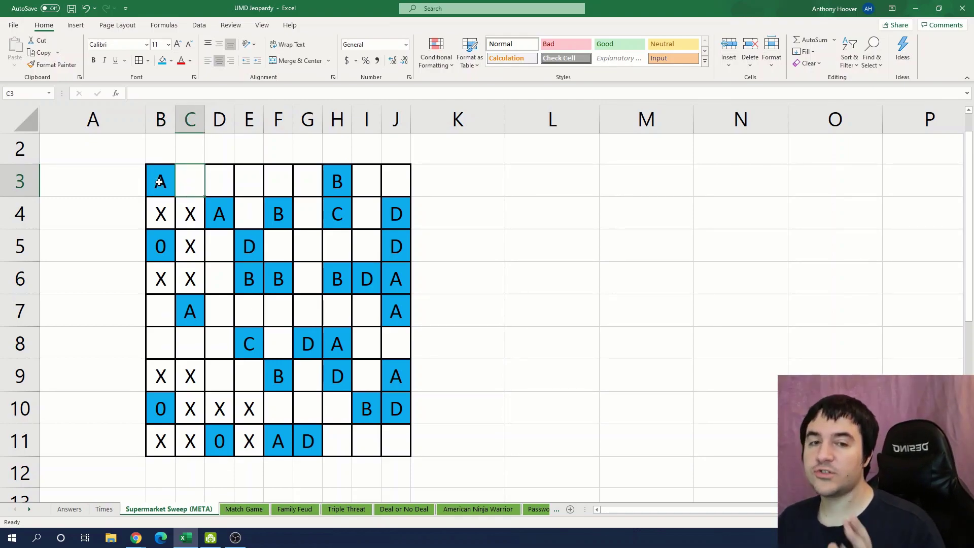
scroll(182, 273, "down", 2)
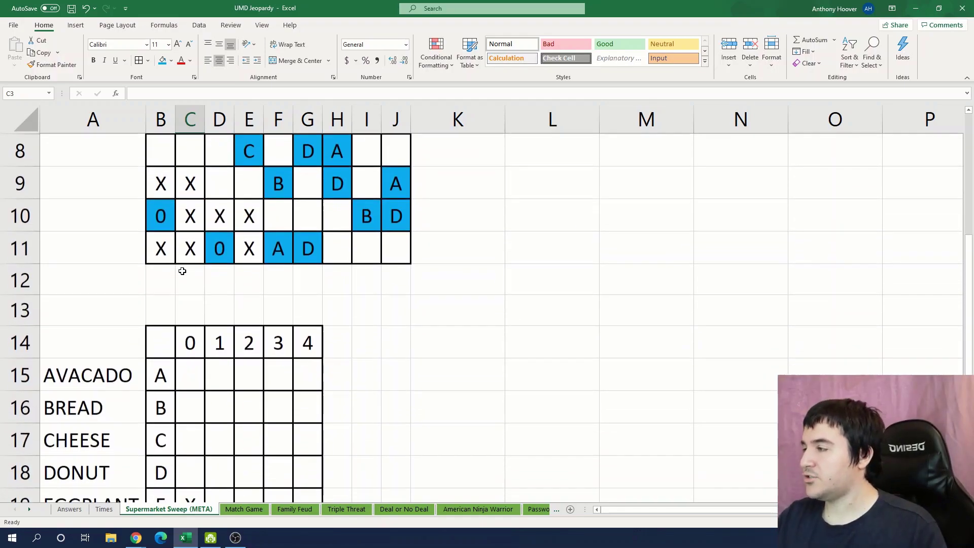
scroll(200, 293, "down", 1)
left_click(211, 280)
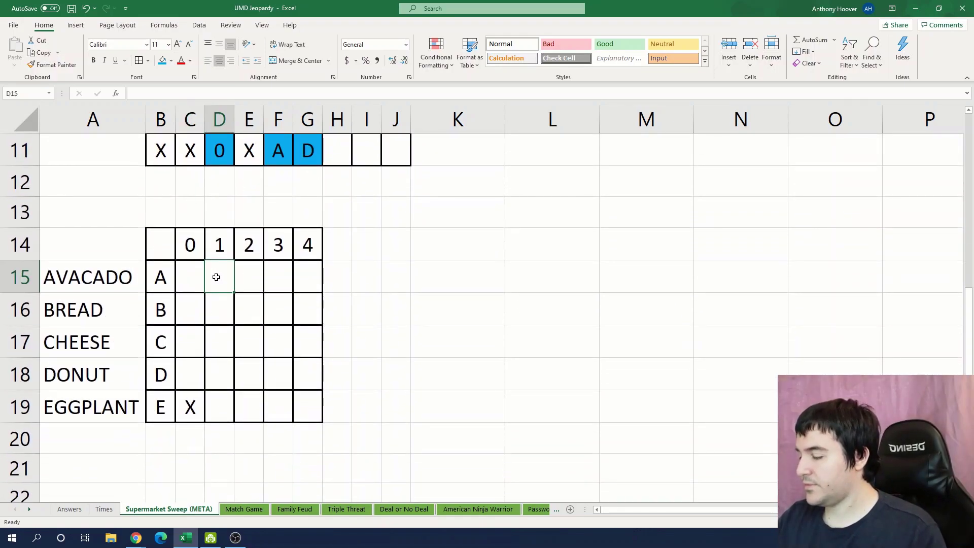
type("X")
left_click(366, 276)
Step: Replace every A in the 9×9 grid with 1 and enter O in C3
scroll(355, 264, "up", 3)
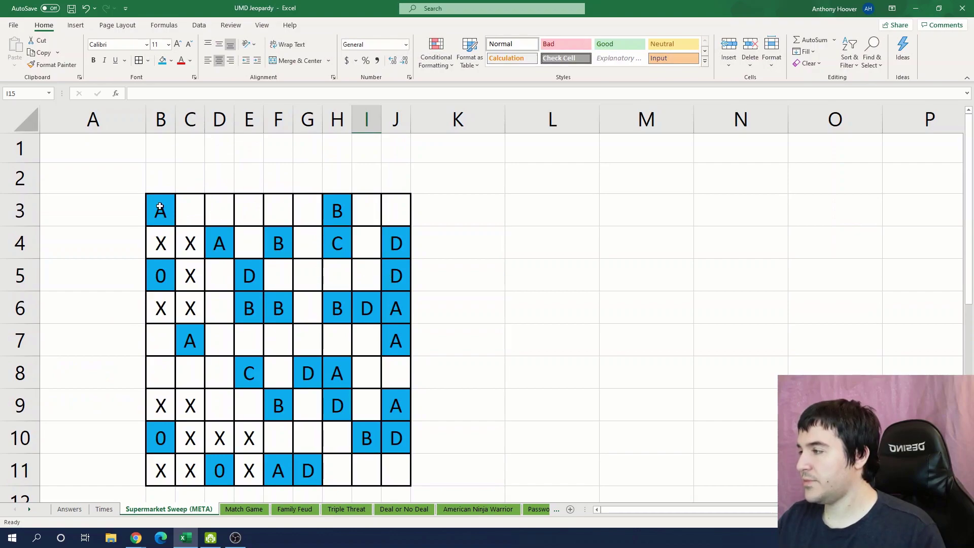
left_click(160, 206)
type("1")
left_click(219, 241)
type("1")
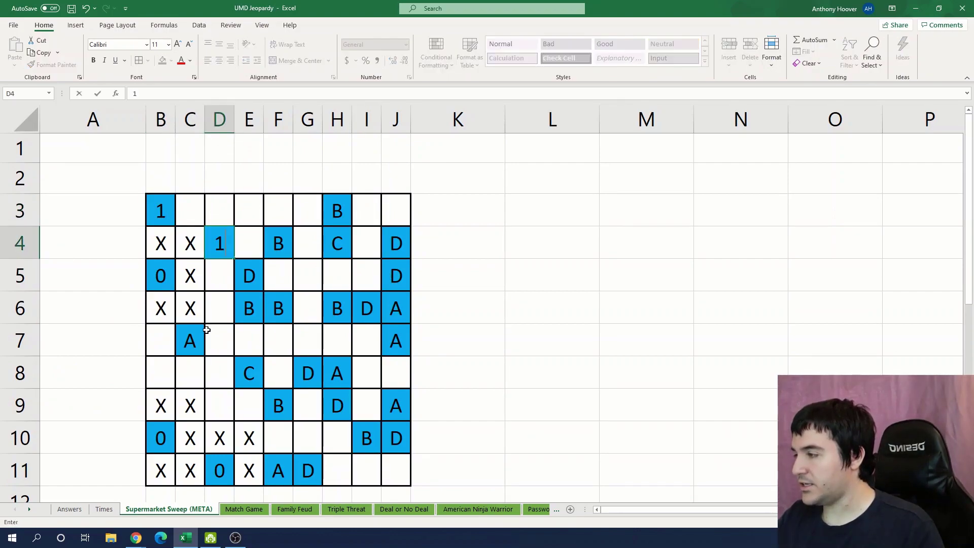
left_click(191, 339)
type("1")
left_click(396, 308)
type("1")
key("Return")
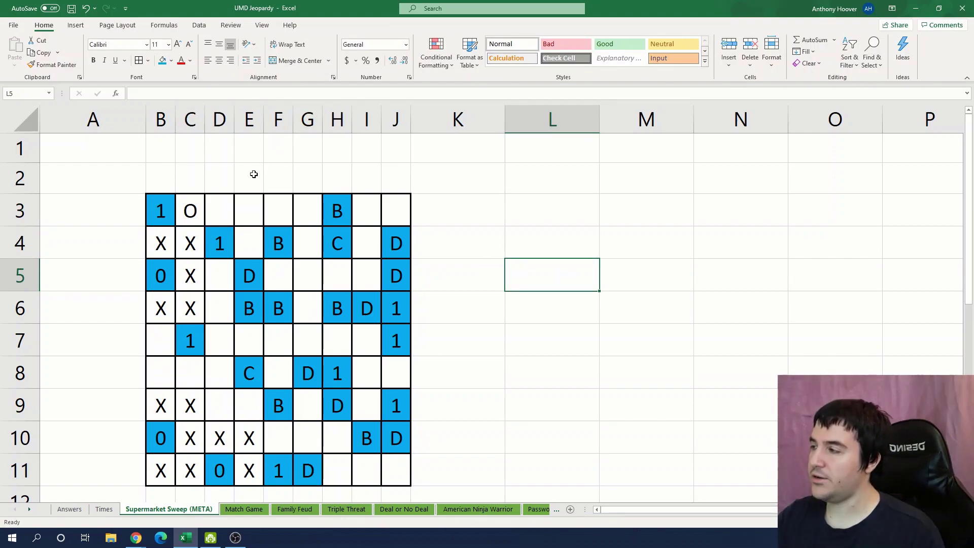
Step: Mark the empty cells around the 1 in D4 with X: D3, E3, E4 and D5
left_click(222, 214)
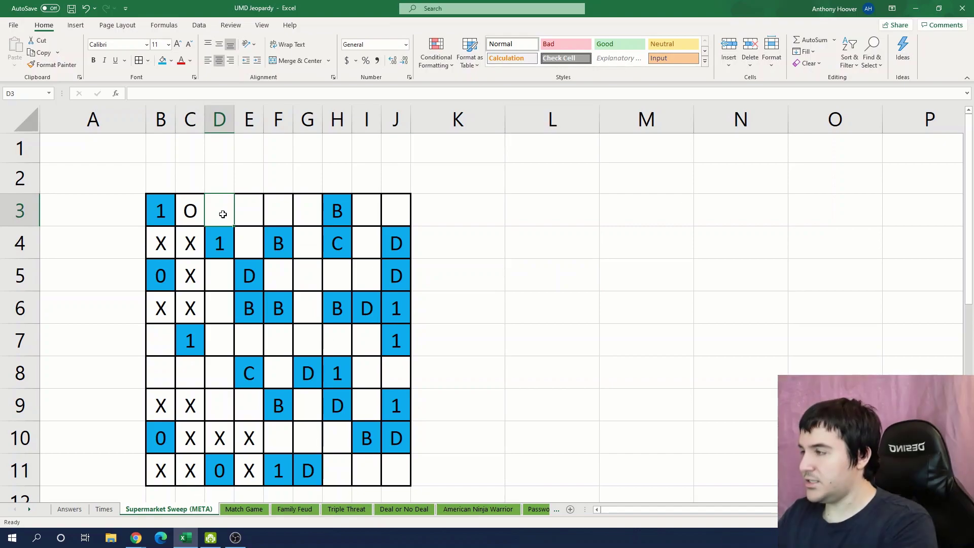
type("X")
key("Tab")
type("X")
key("Down")
type("X")
key("Return")
type("X")
key("Tab")
left_click(487, 303)
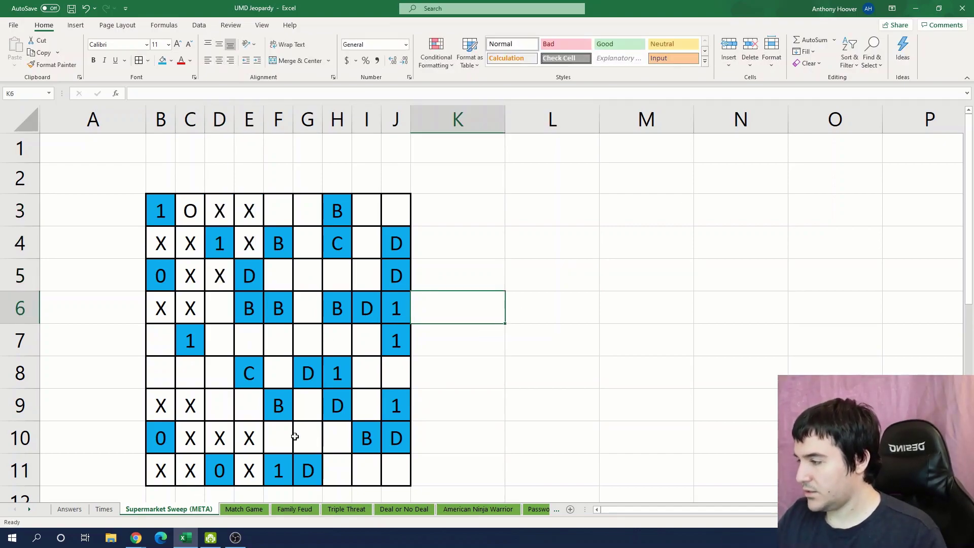
Step: Compare the 9×9 grid's remaining letters with the number 4 column of the lower table
left_click(450, 381)
left_click(533, 306)
scroll(466, 312, "down", 3)
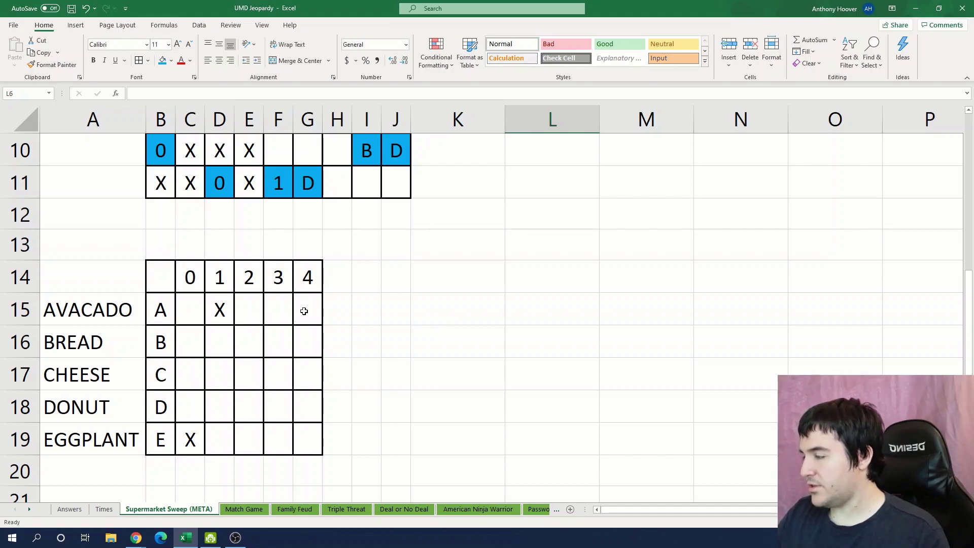
left_click_drag(305, 314, 311, 432)
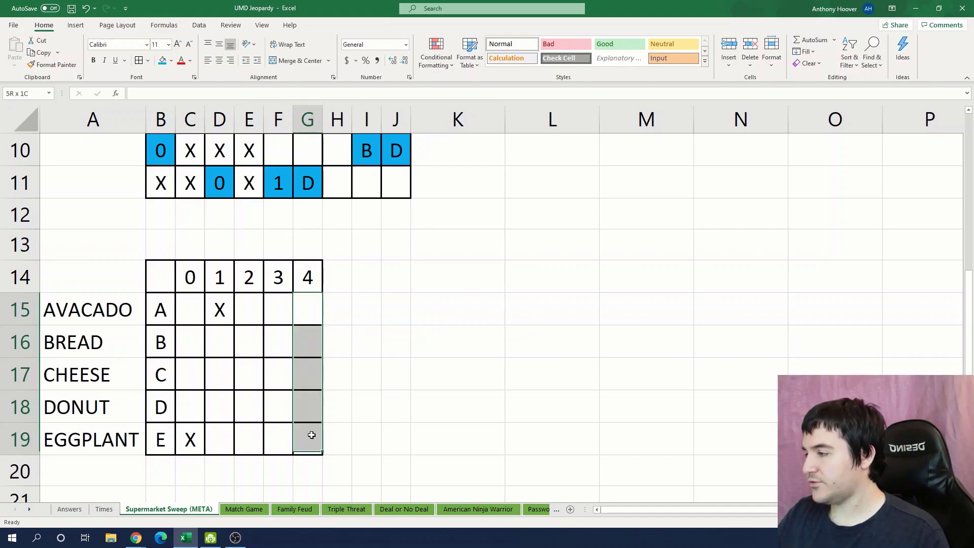
left_click(347, 380)
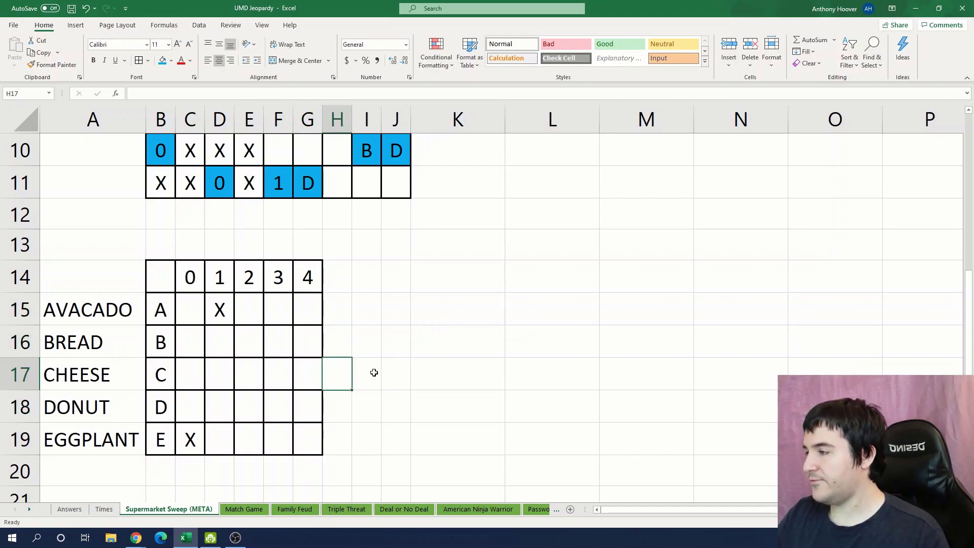
left_click(314, 440)
scroll(406, 387, "up", 3)
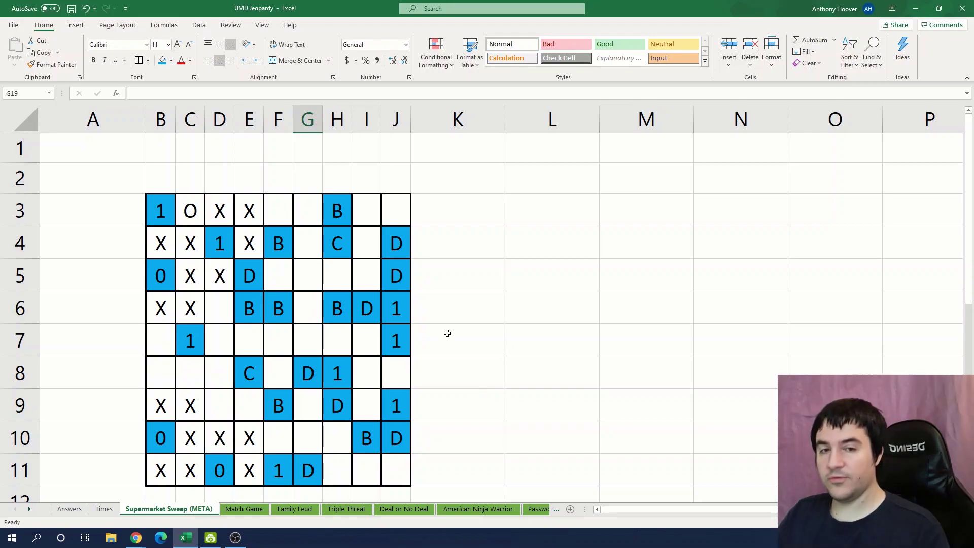
scroll(447, 334, "down", 4)
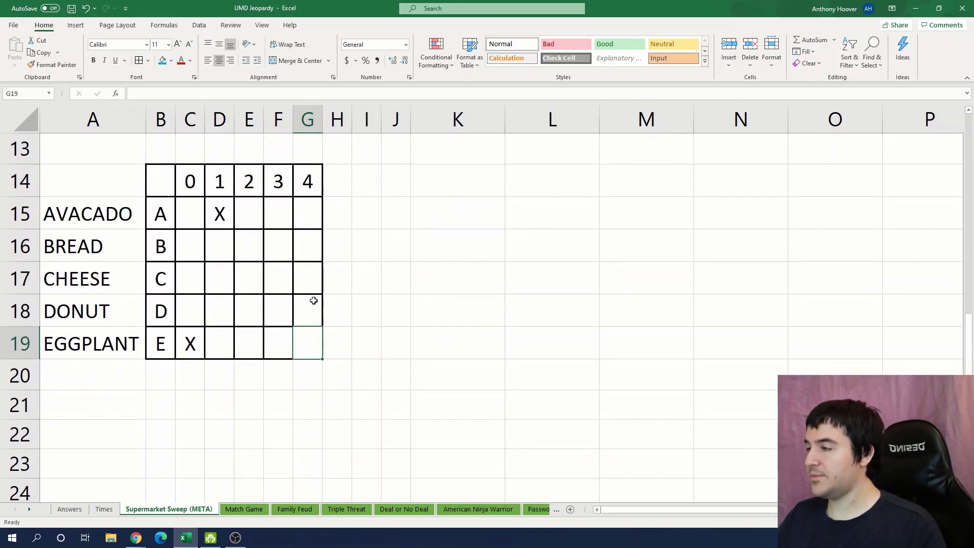
Step: Mark cheese as 4 with an X in G17 of the lower table
left_click(317, 277)
type("X")
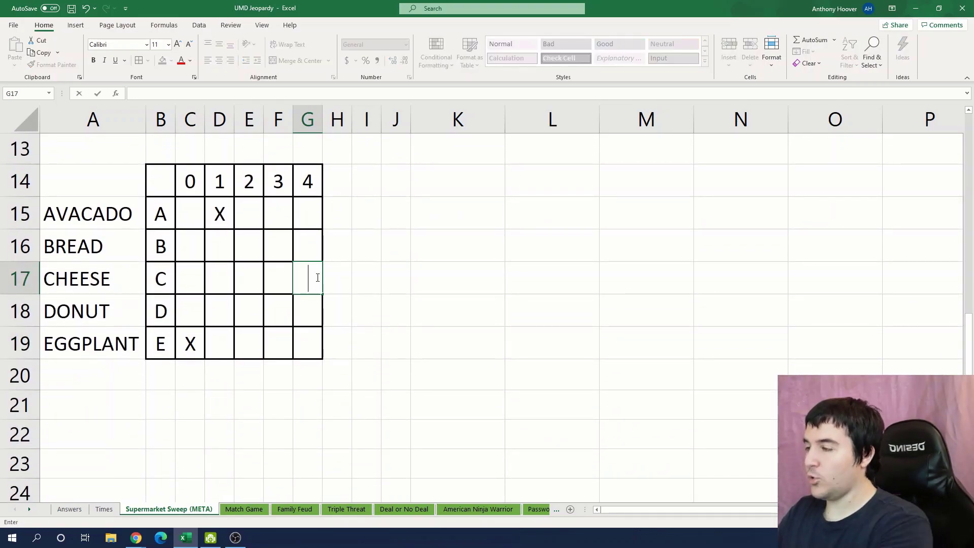
key("Return")
scroll(285, 304, "up", 1)
left_click(252, 340)
left_click(255, 403)
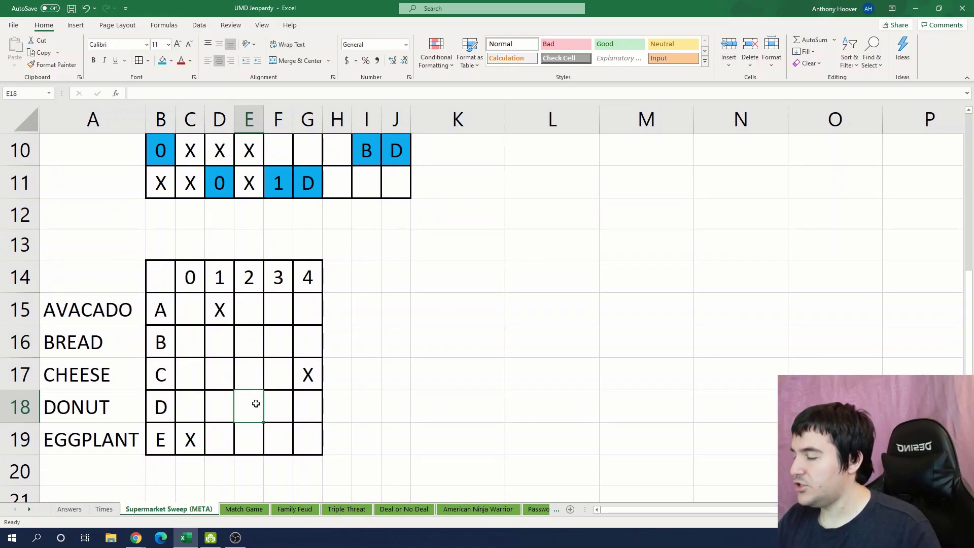
Step: Replace the D clues in the 9×9 grid with 2 and mark donut as 2 with an X in E18
scroll(508, 308, "up", 3)
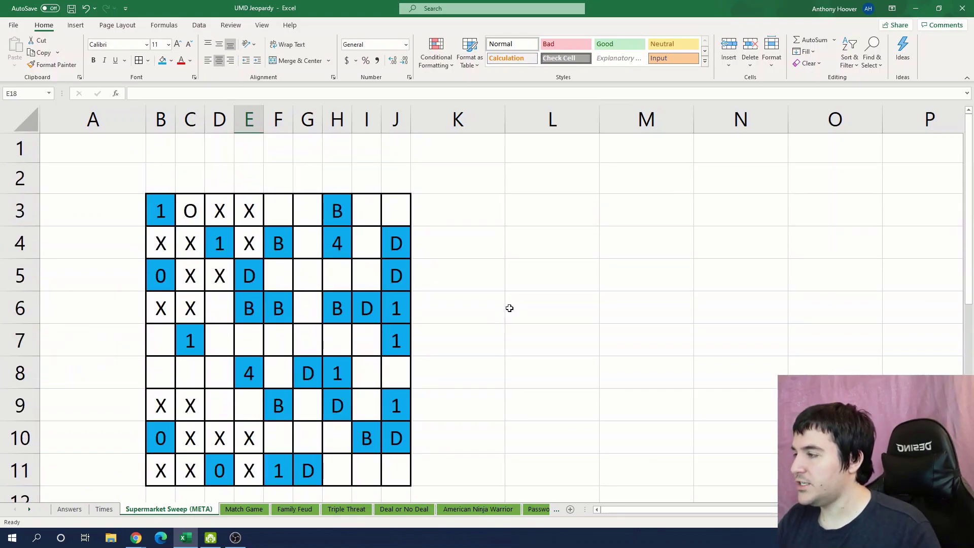
left_click(248, 274)
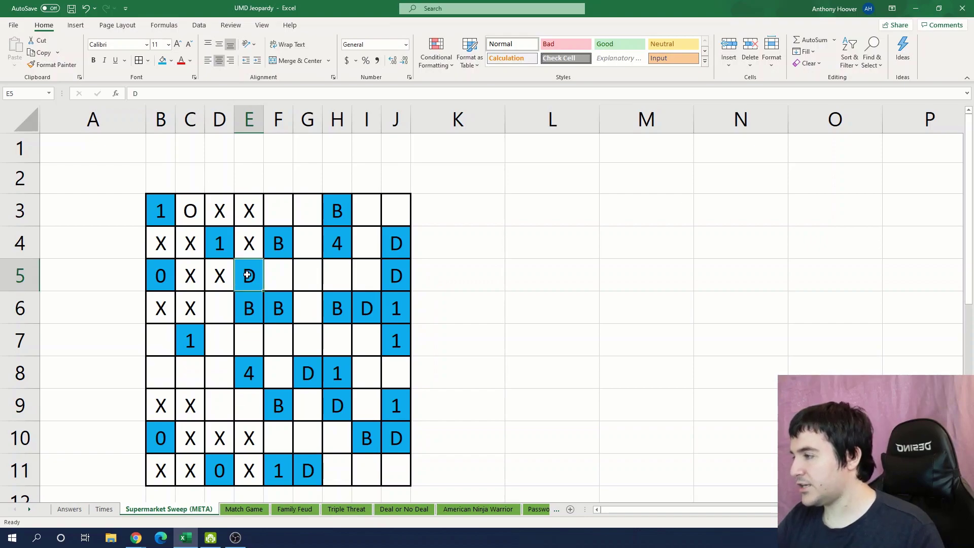
left_click(264, 288)
left_click(223, 305)
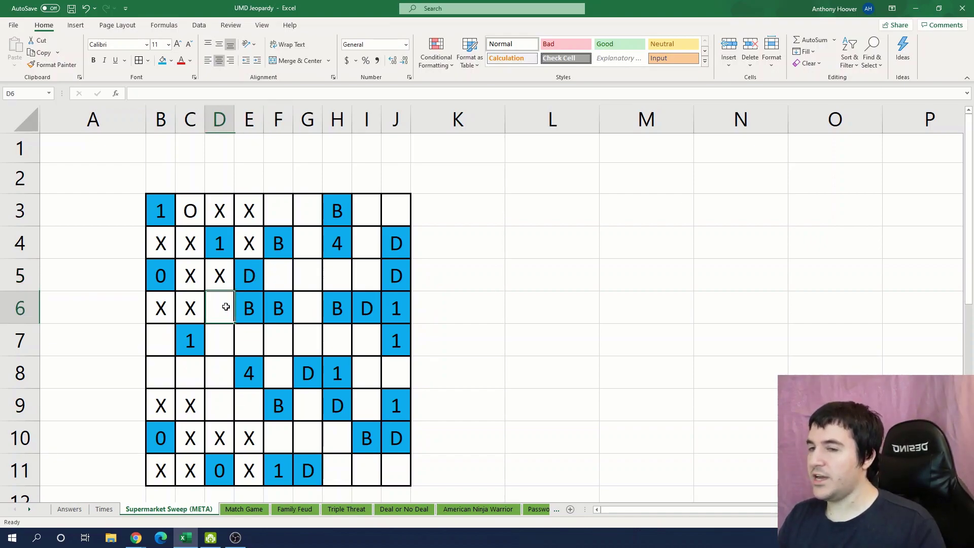
left_click(265, 277)
left_click(248, 274)
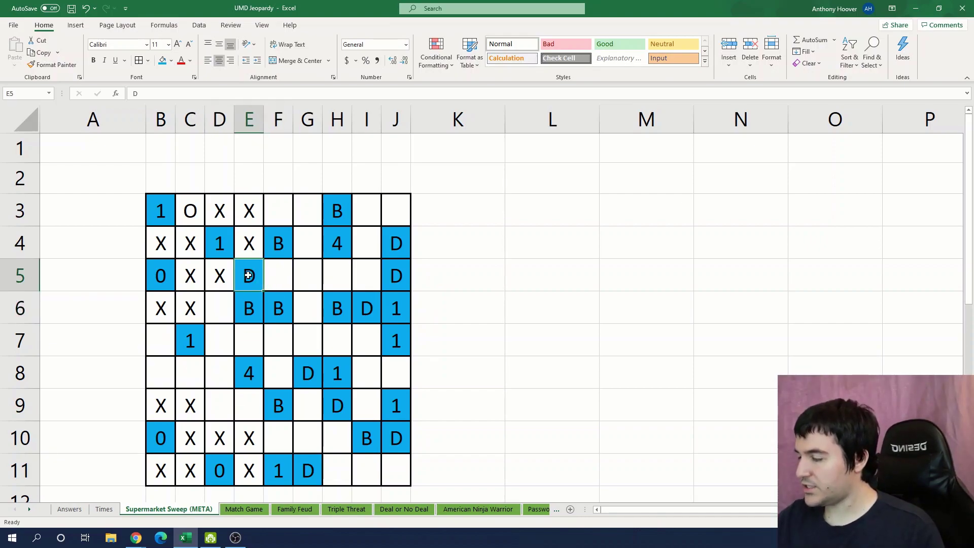
type("2")
scroll(416, 284, "down", 3)
left_click(436, 327)
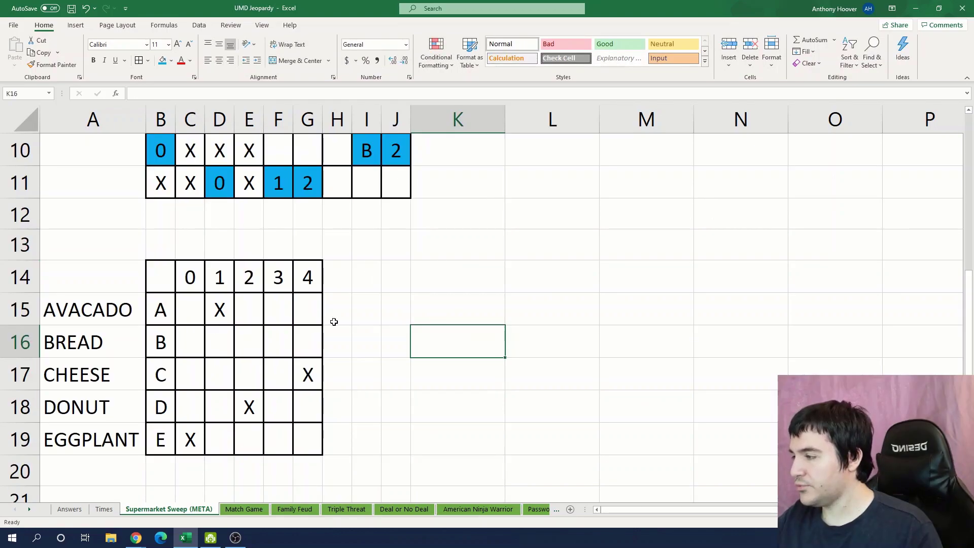
Step: Mark bread as 3 with an X in F16 of the lower table
left_click(278, 345)
type("X")
left_click(496, 329)
Step: Replace every B in the 9×9 grid with 3 and the leftover D in H9 with 2
scroll(499, 328, "up", 3)
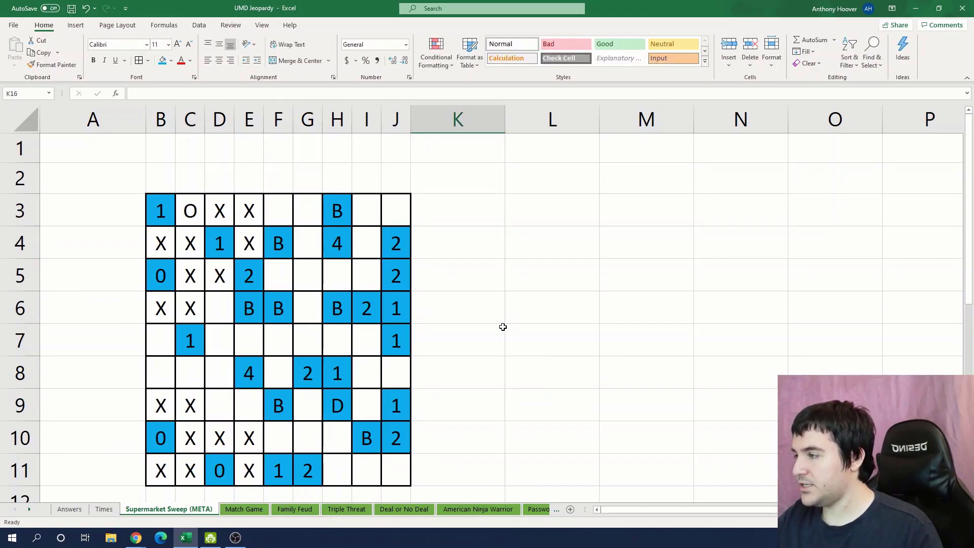
left_click(346, 213)
type("3")
left_click(282, 242)
type("3")
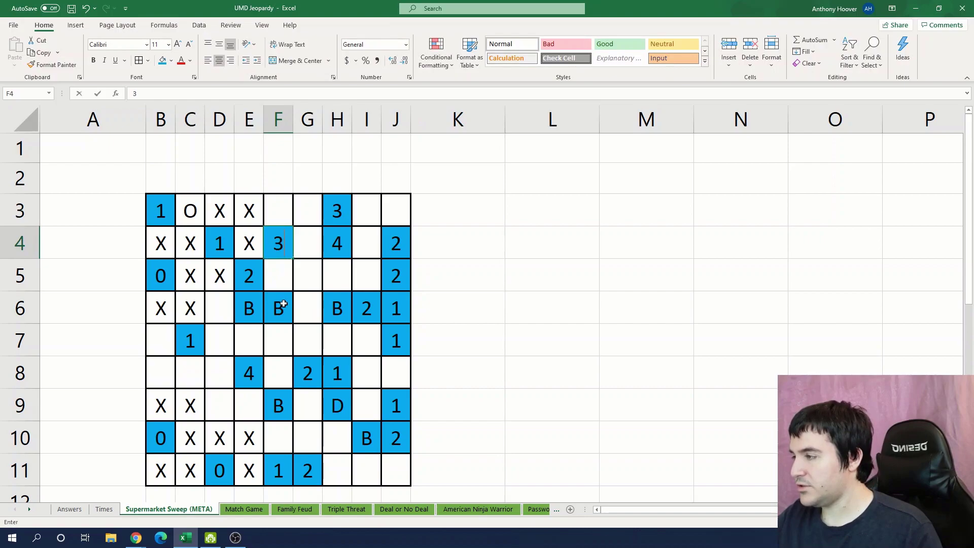
left_click(264, 308)
type("3")
left_click(262, 308)
type("3")
scroll(457, 305, "down", 1)
left_click(497, 299)
left_click(457, 265)
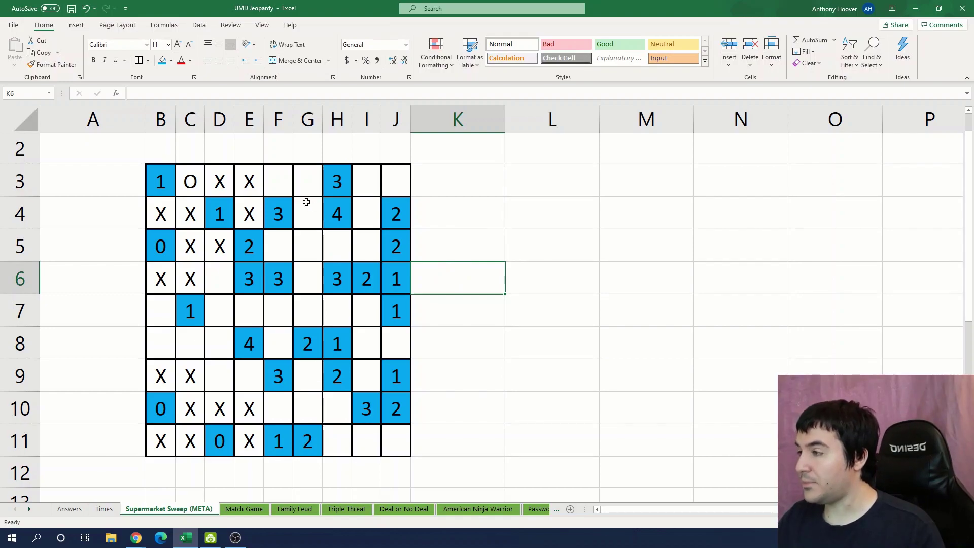
Step: Enter O in F5 and D6, the two empty cells around the 2 in E5
left_click(285, 250)
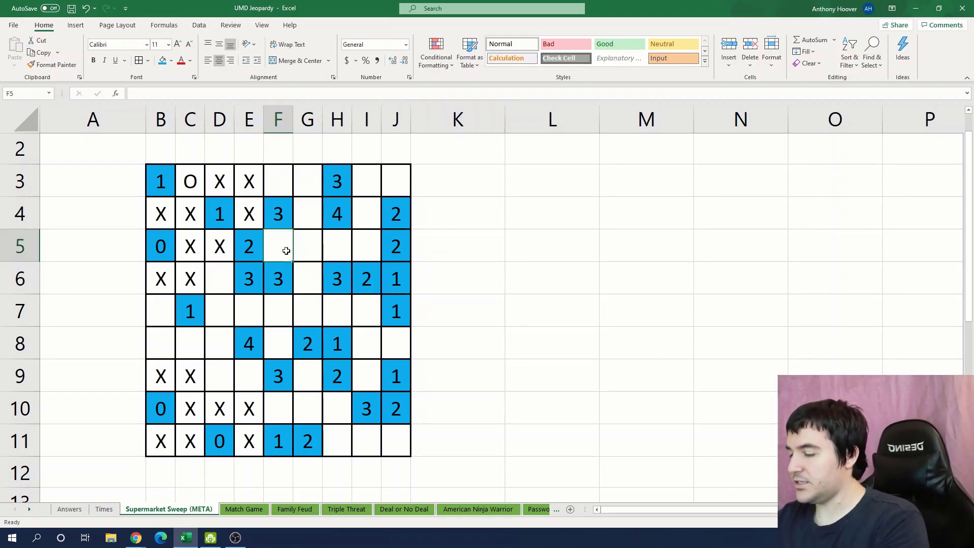
type("O")
key("Return")
key("Left")
key("Left")
type("O")
key("Right")
key("Right")
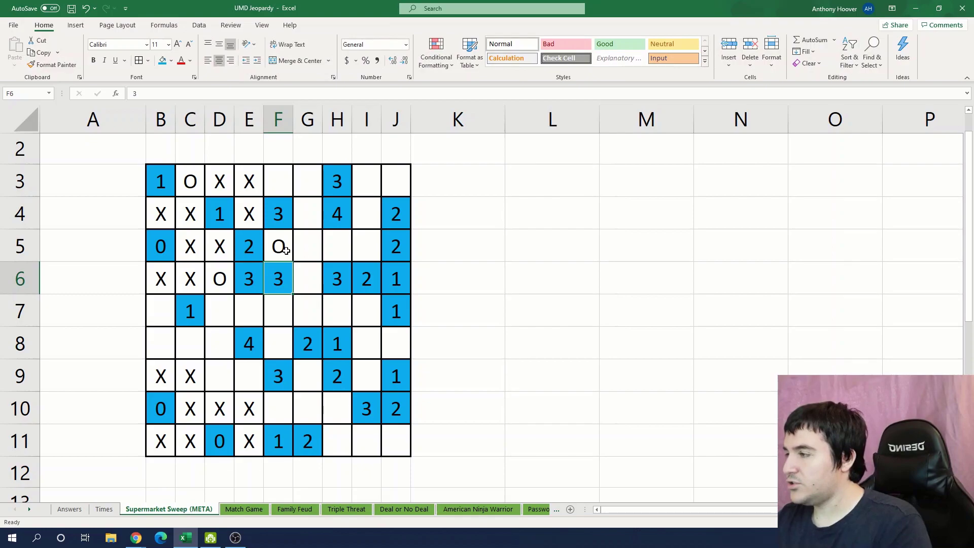
Step: Mark the empty cells around the 1 in C7 with X: D7, D8, C8, B8 and B7
left_click(312, 253)
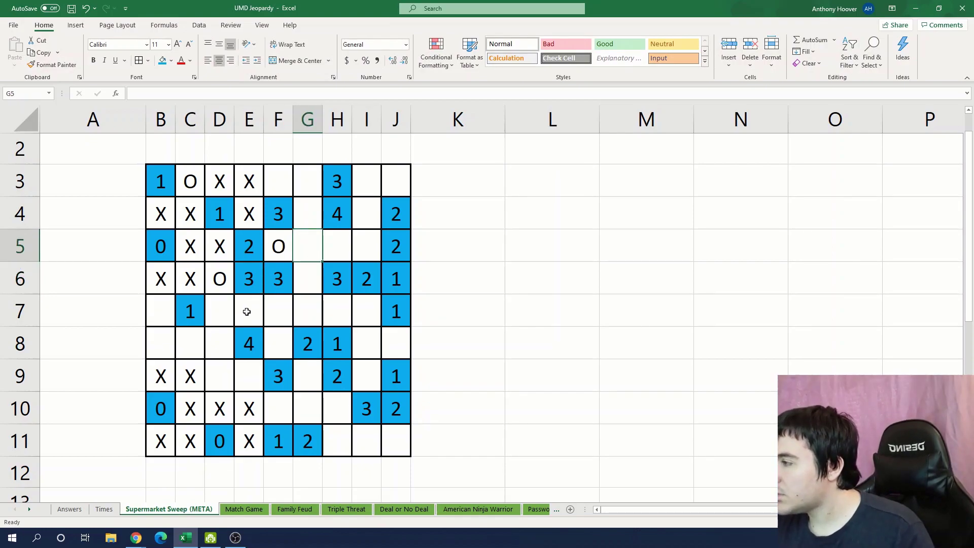
left_click(211, 316)
type("X")
key("Return")
type("X")
key("Left")
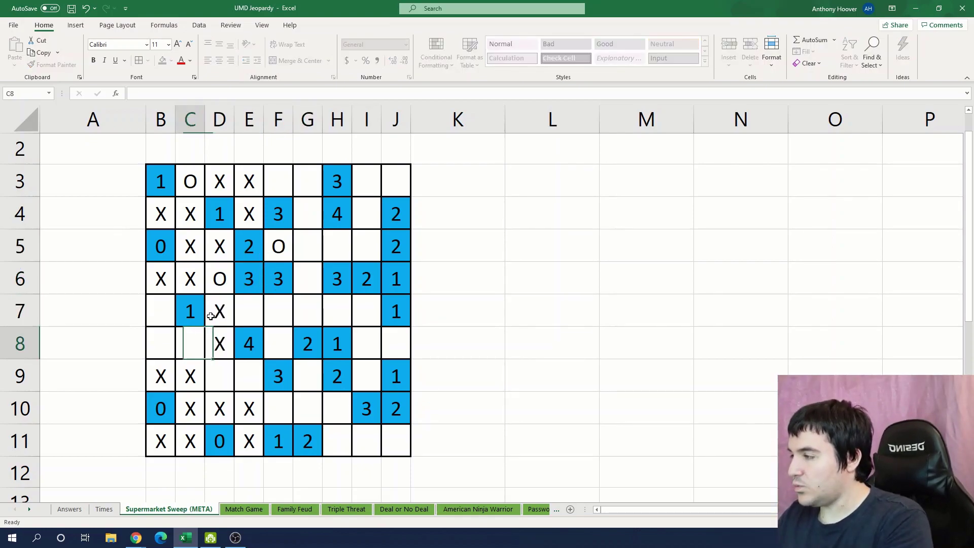
type("X")
key("Left")
type("X")
key("Up")
type("X")
Step: Fill the undecided cells E7:F7 below the 3s in row 6 with yellow
left_click(246, 279)
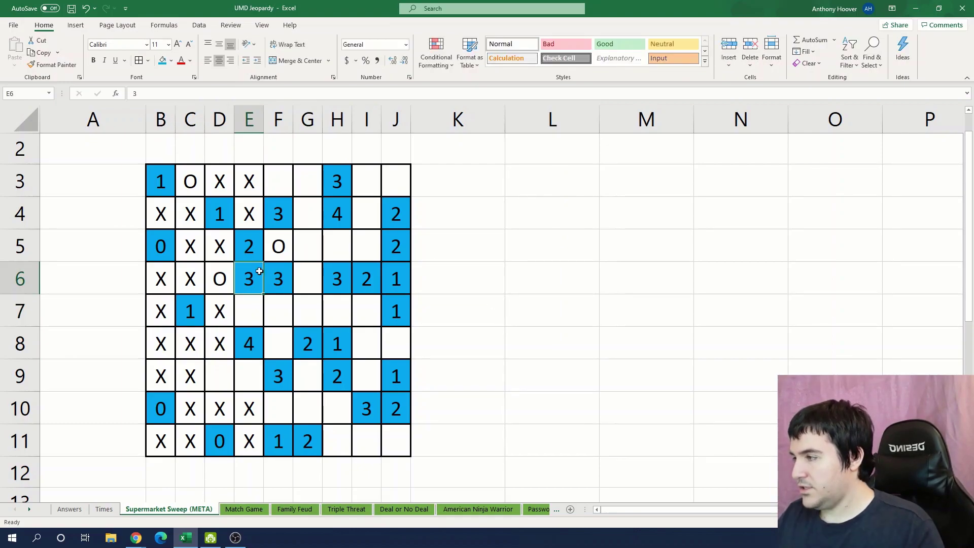
key("Up")
key("Right")
left_click(236, 278)
left_click_drag(246, 306, 269, 311)
left_click(172, 61)
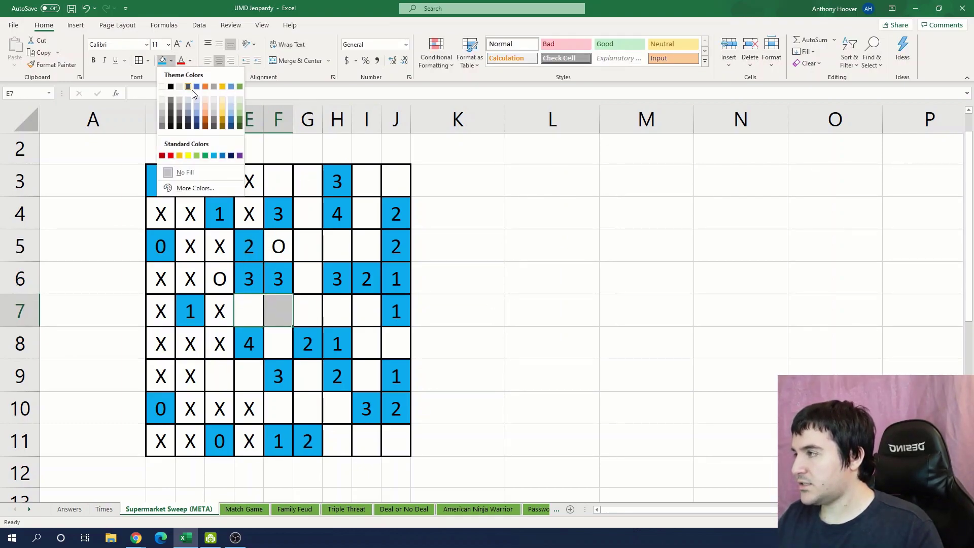
left_click(190, 158)
left_click(517, 299)
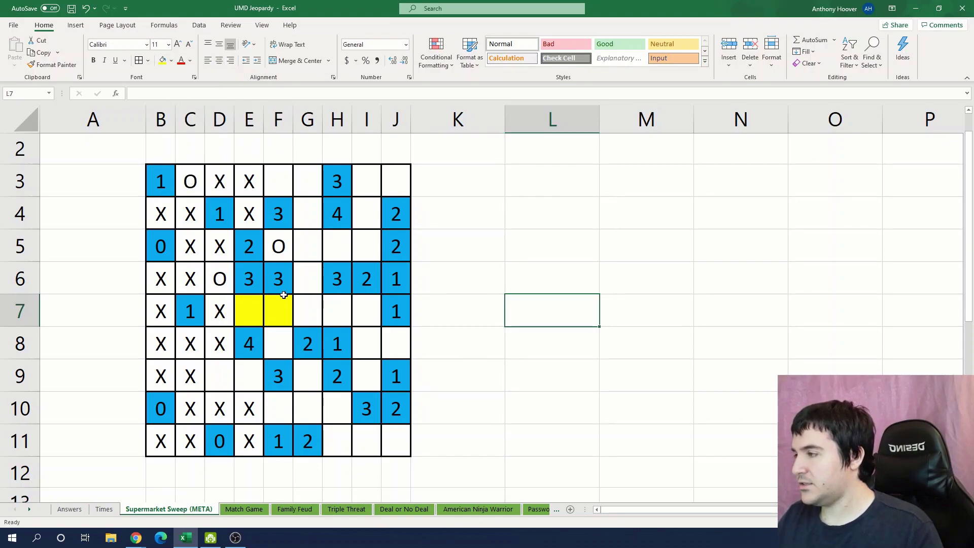
Step: Enter O in F8, E9 and D9 around the 4 in E8
left_click(257, 345)
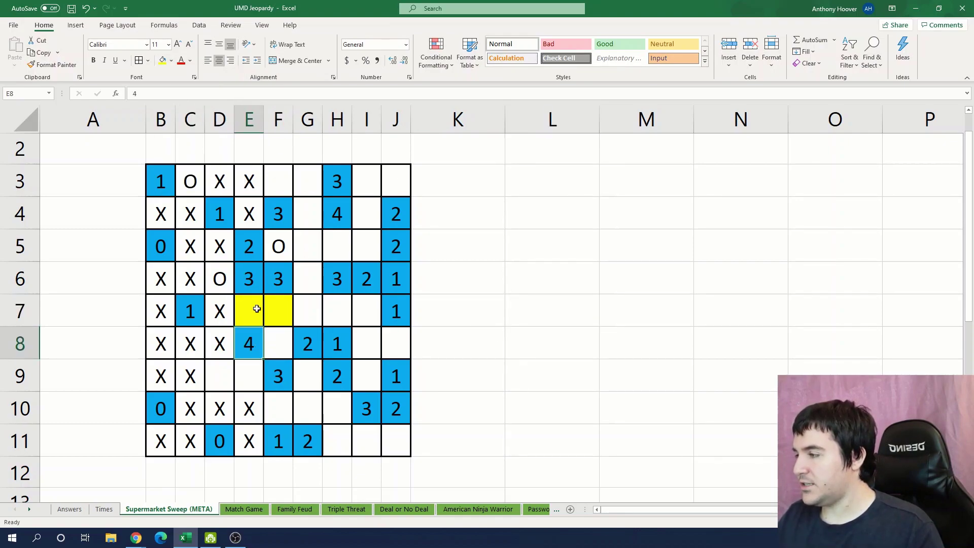
left_click_drag(257, 309, 278, 310)
left_click(275, 344)
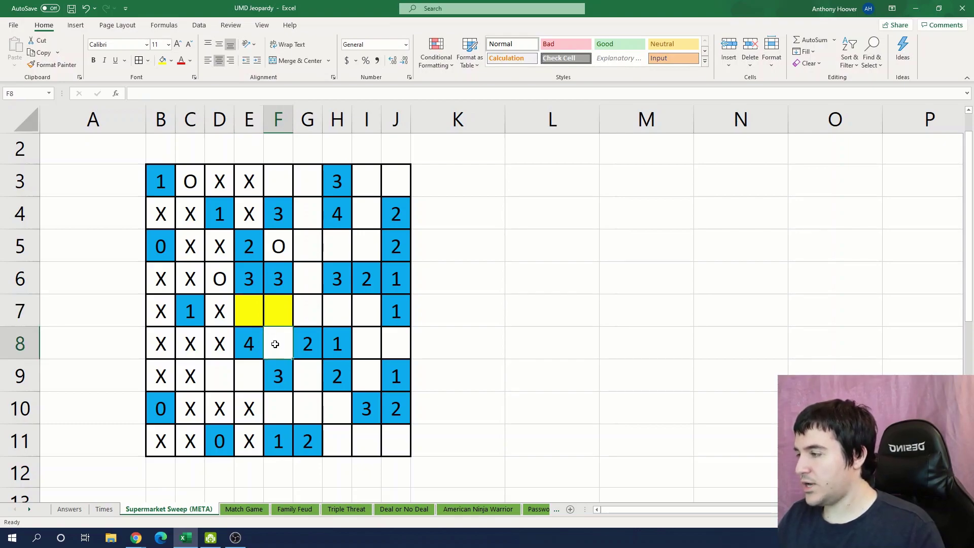
type("O")
key("Down")
key("Left")
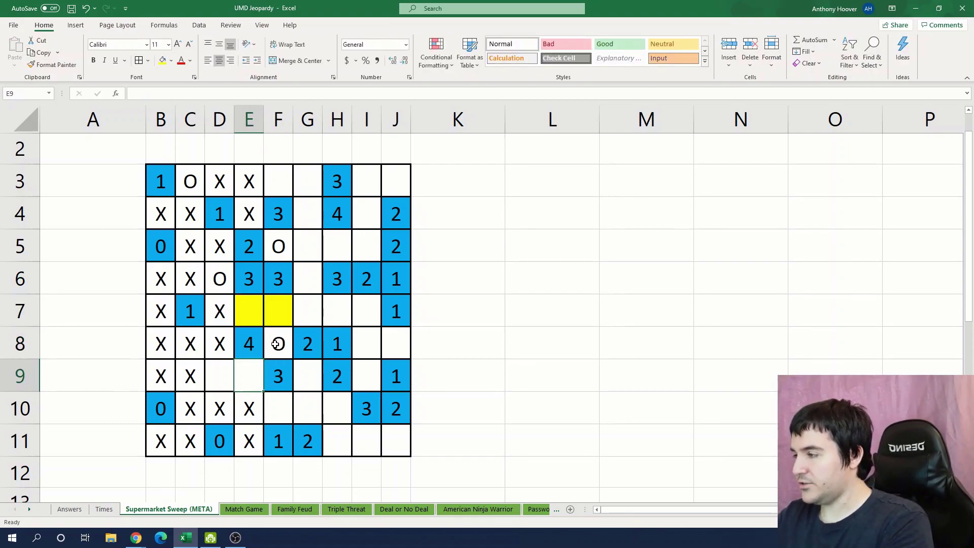
type("O")
key("Left")
type("O")
key("Right")
Step: Fill the undecided cells F10:G10 above the 1 in F11 with yellow
left_click_drag(278, 408, 300, 409)
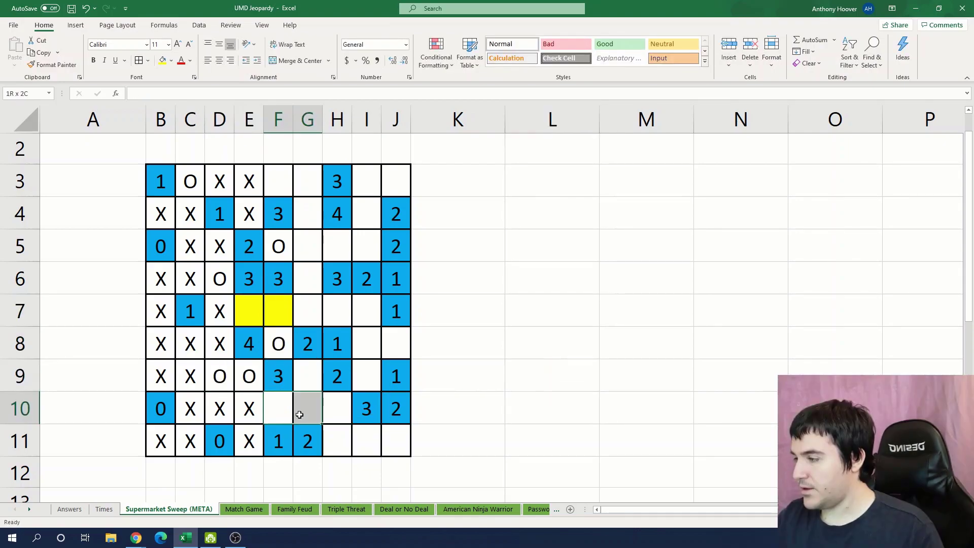
left_click(165, 61)
left_click(552, 311)
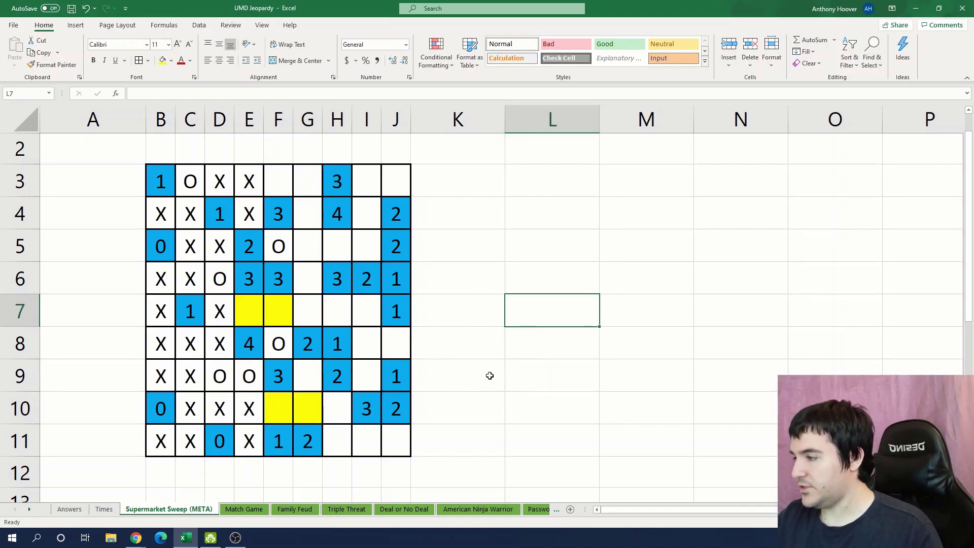
Step: Check the clues around G9 and mark that cell with X
left_click(280, 440)
left_click(323, 371)
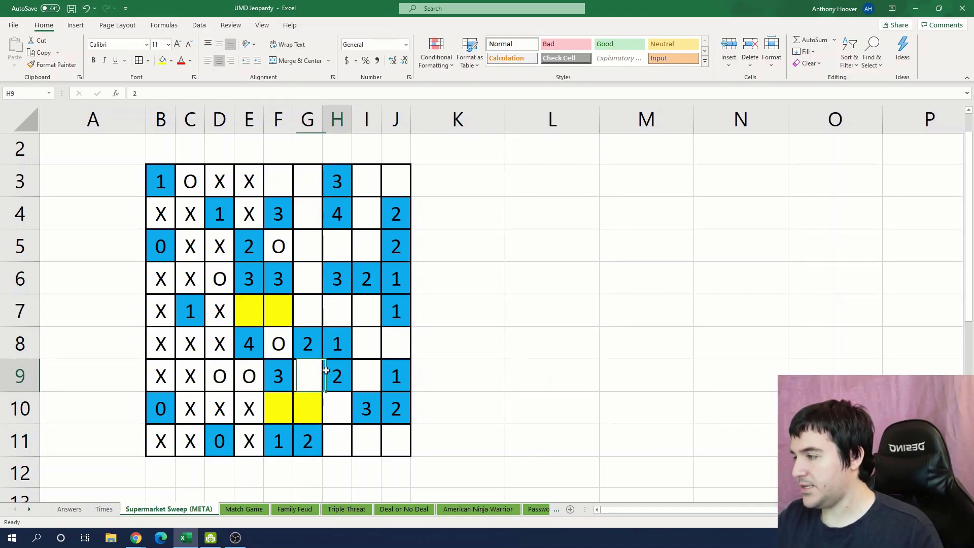
left_click(317, 372)
type("X")
key("Right")
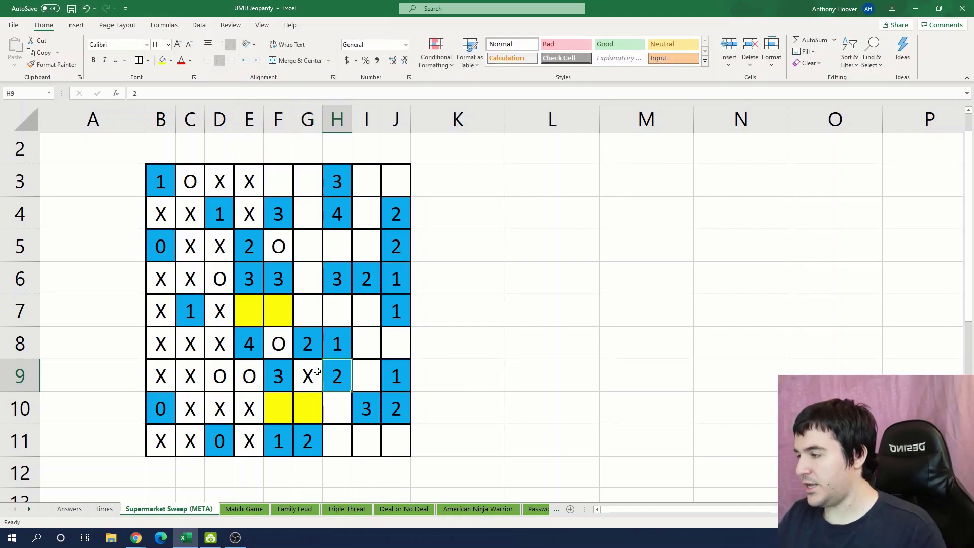
Step: Enter O in I5 and I4 beside the 2s in column J, and X in J3 and I3
left_click(385, 248)
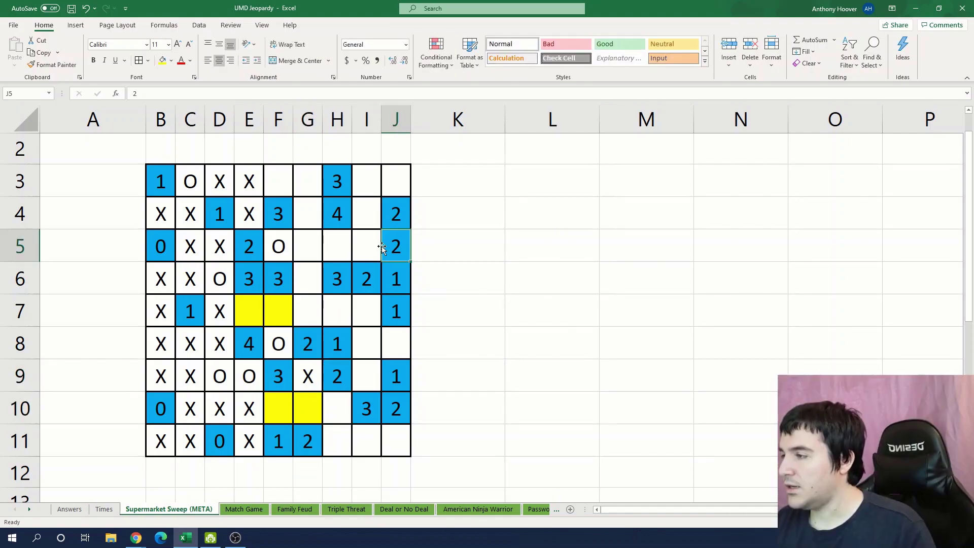
left_click(370, 245)
type("O")
key("Up")
type("O")
key("Return")
key("Right")
key("Up")
key("Up")
type("X")
key("Left")
type("X")
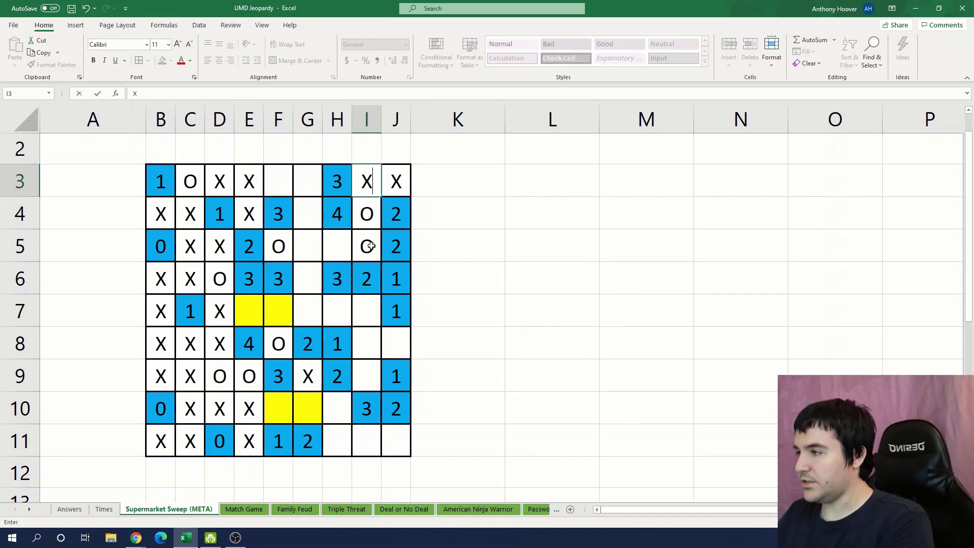
Step: Enter O in G3 and G4 beside the 3 and 4 in column H, and X in G5 and H5
left_click(320, 192)
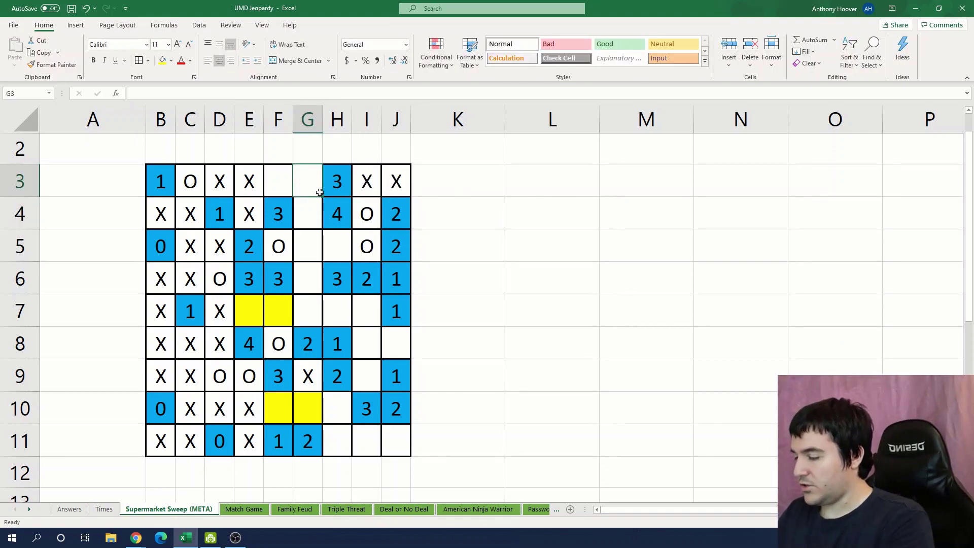
type("O")
key("Return")
type("O")
key("Return")
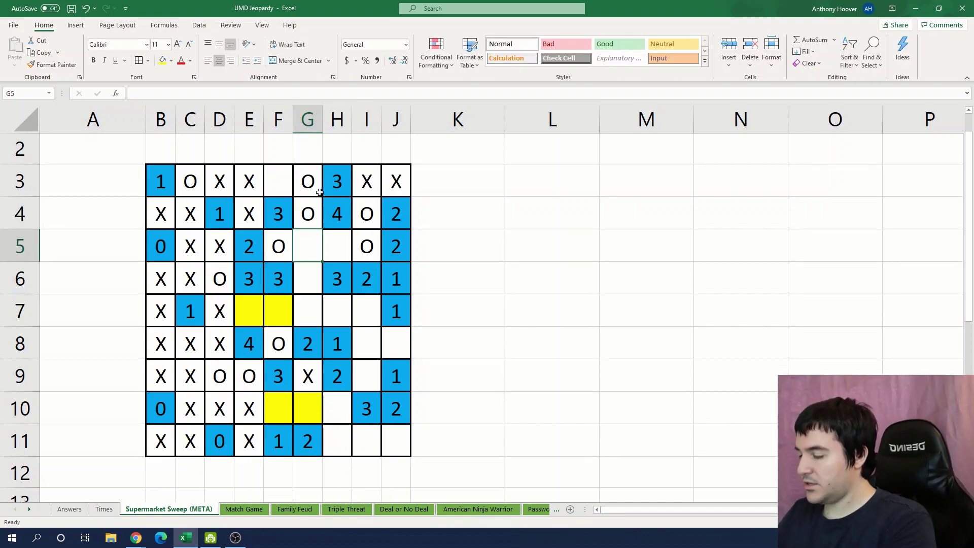
type("X")
key("Right")
type("X")
key("Left")
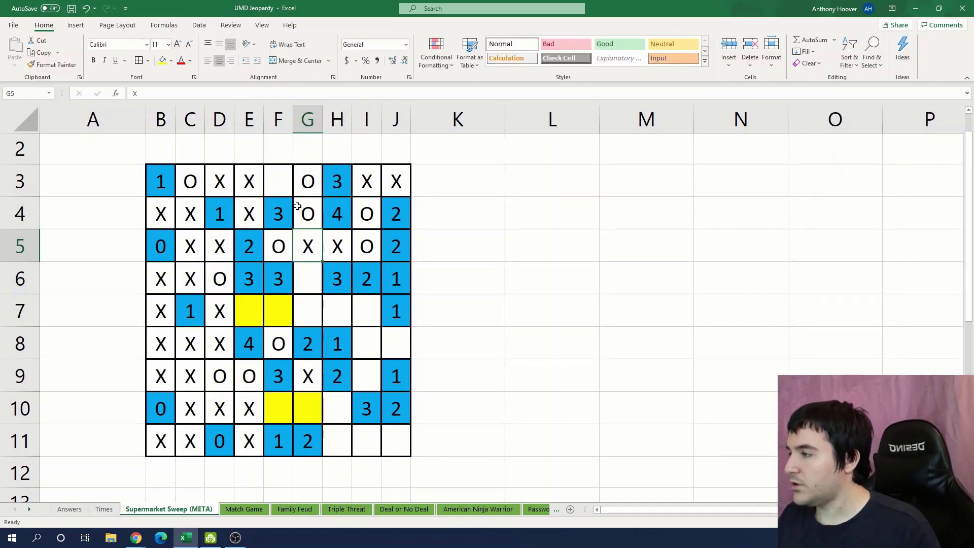
Step: Mark F3, above the 3 in F4, with X
left_click(283, 184)
type("X")
key("Return")
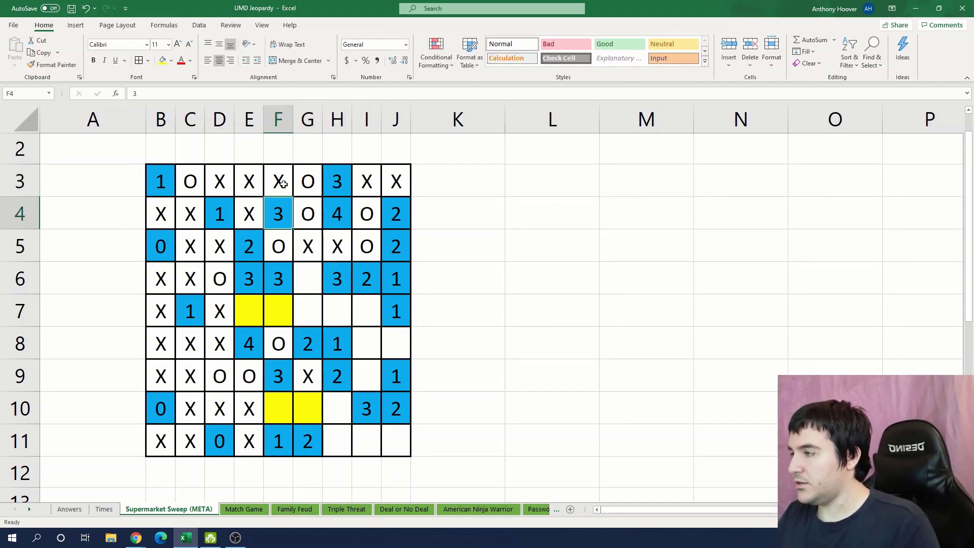
Step: Check the clues in row 6, marking I7 with X and entering O in H7
left_click(288, 244)
left_click(341, 272)
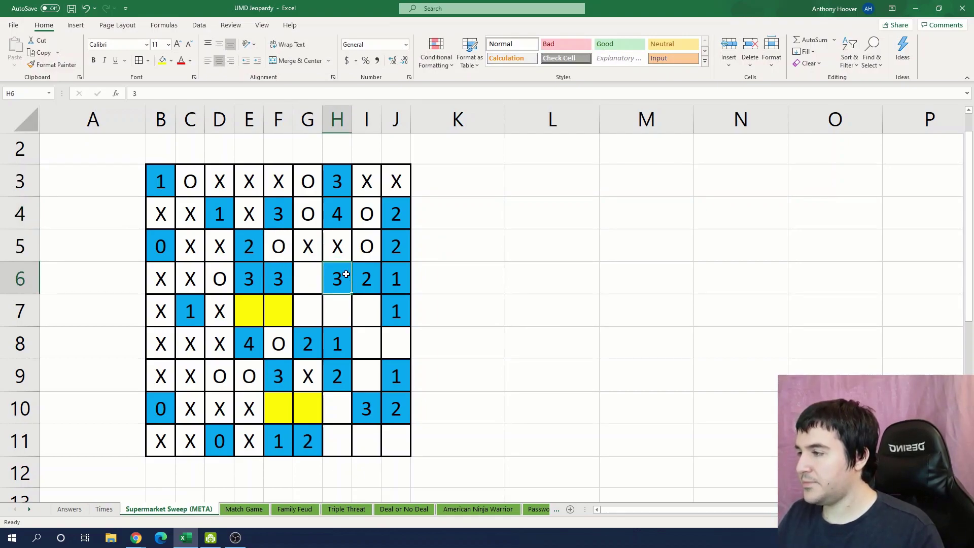
left_click(374, 273)
left_click(398, 283)
left_click(374, 305)
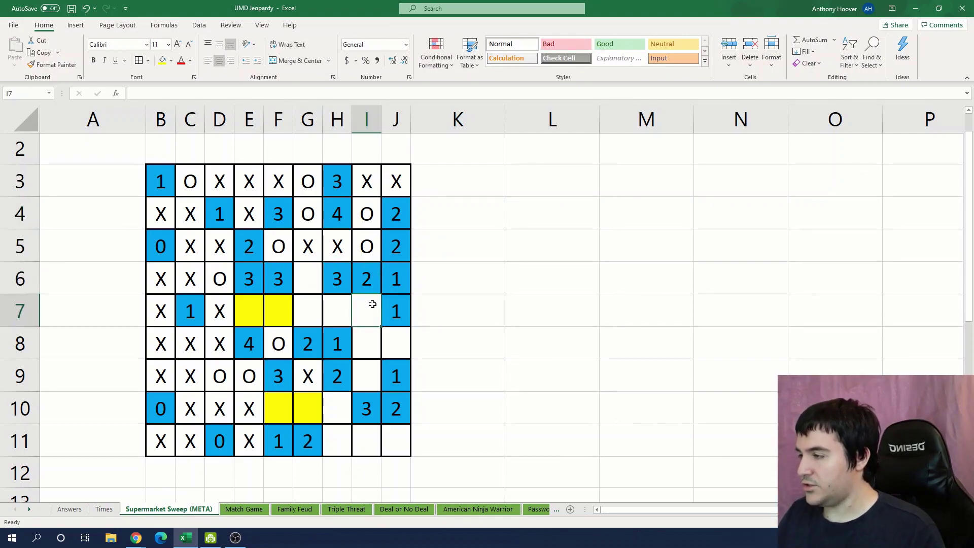
type("X")
left_click(400, 315)
left_click(374, 276)
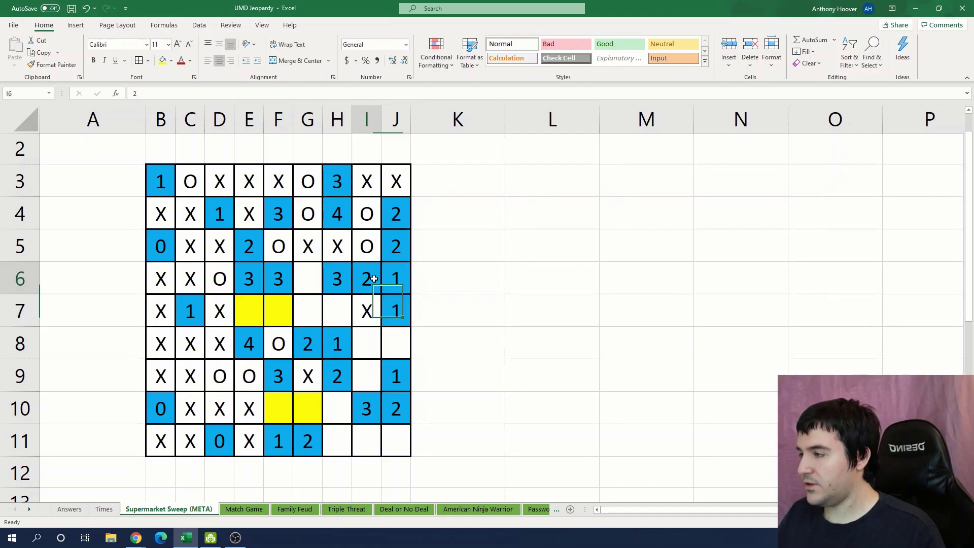
left_click(344, 306)
type("O")
Step: Mark G7, I8 and I9 with X around the 1 in H8
left_click(317, 287)
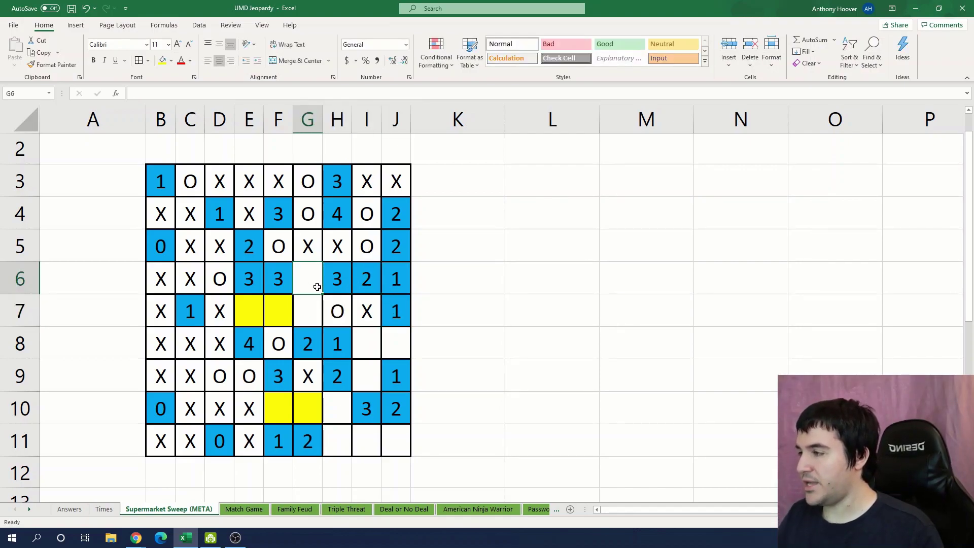
left_click(333, 334)
left_click(319, 315)
type("X")
key("Tab")
key("Down")
key("Right")
type("X")
key("ctrl+Return")
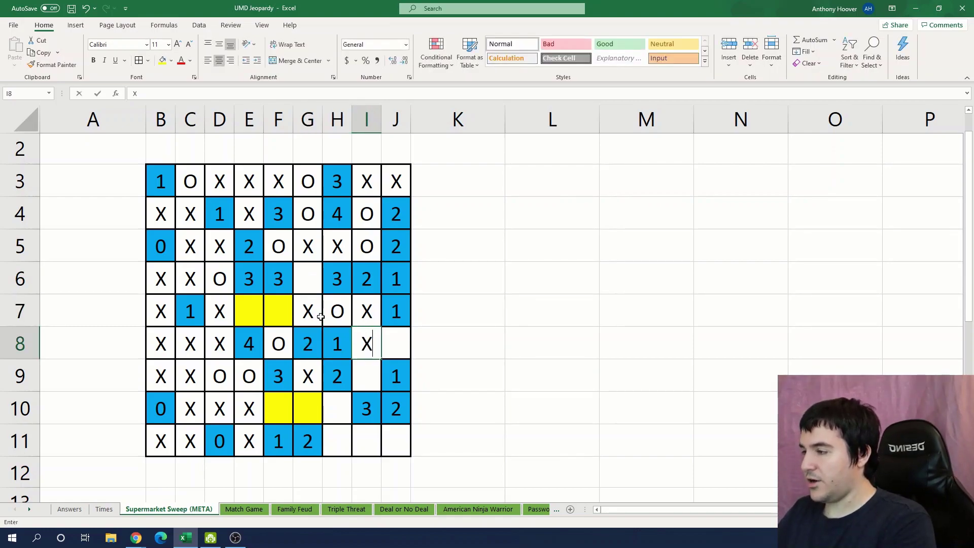
key("Down")
type("X")
key("Up")
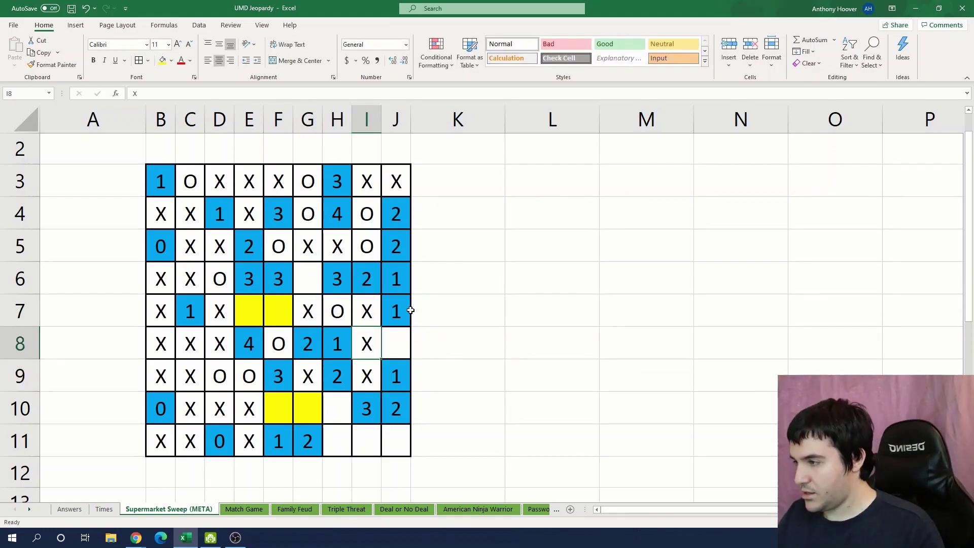
Step: Enter O in J8, between the 1s in J7 and J9
left_click(406, 310)
left_click(400, 346)
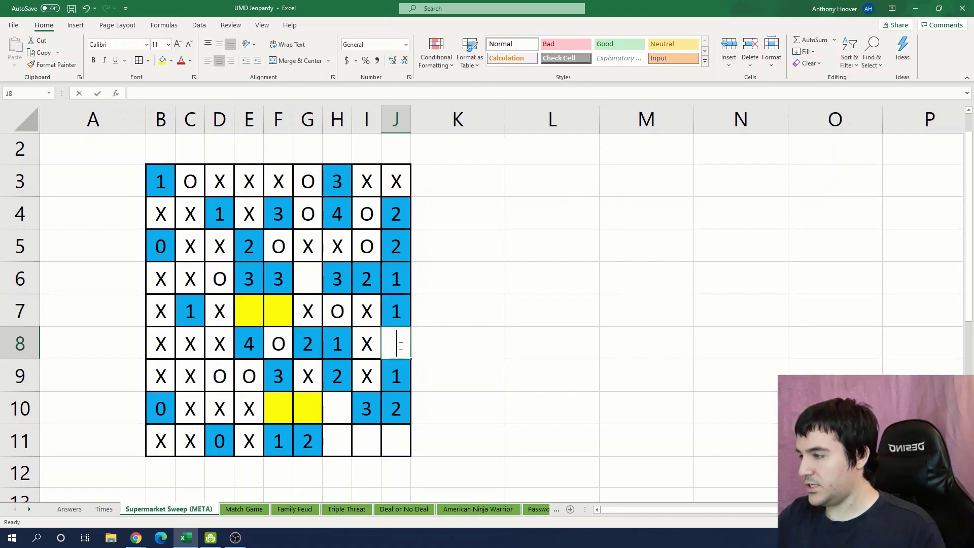
type("O")
left_click(399, 377)
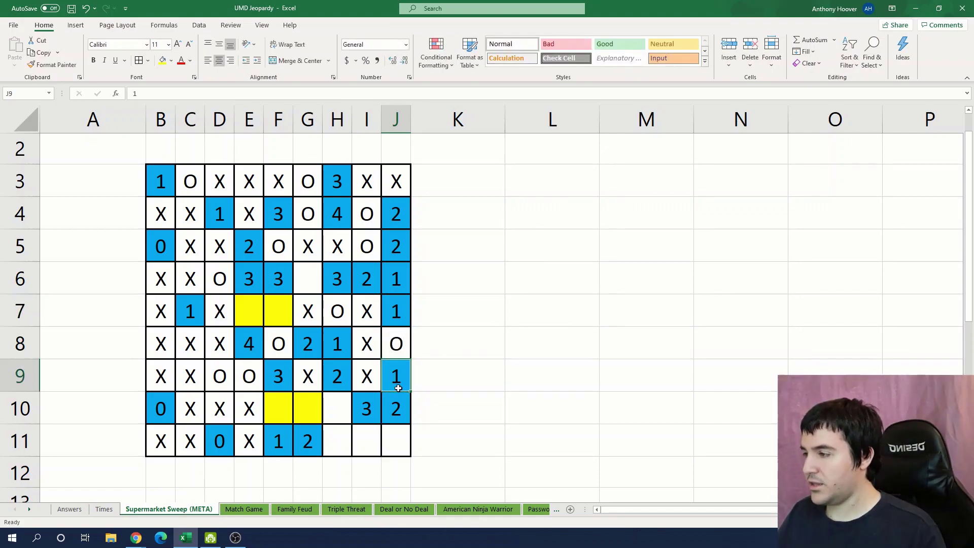
Step: Enter O in H10 and G10 and X in F10, and remove the yellow fill from F10:G10
left_click(344, 378)
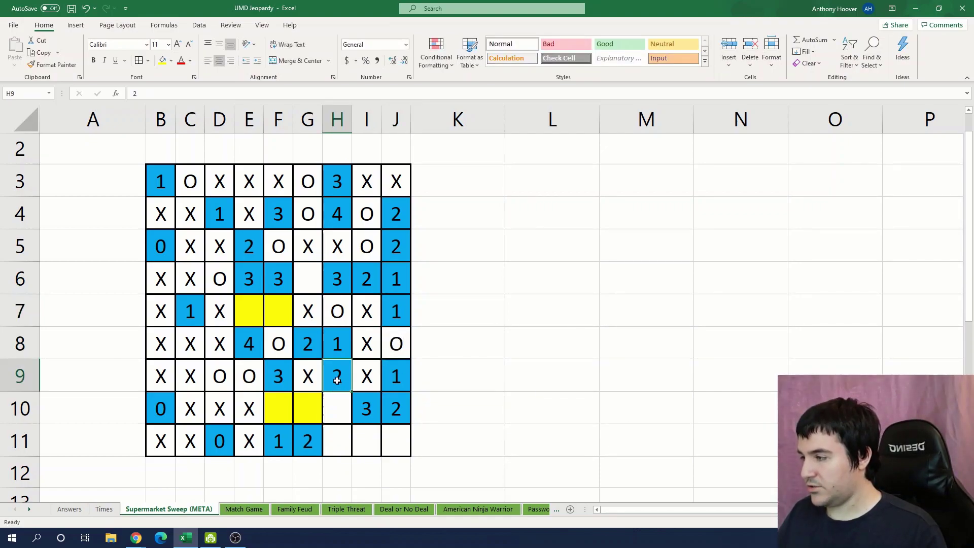
left_click(341, 408)
type("O")
key("Left")
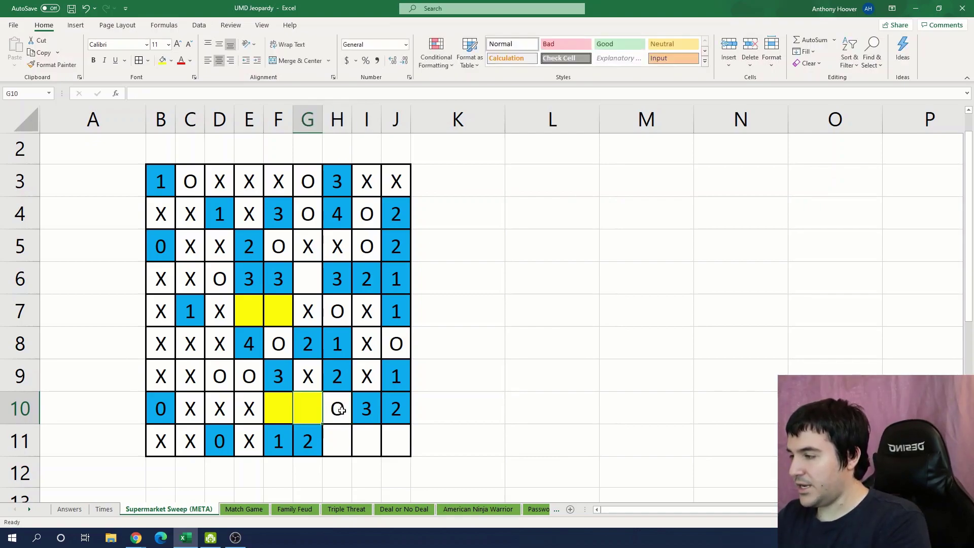
type("O")
key("Left")
type("X")
left_click_drag(308, 406, 284, 404)
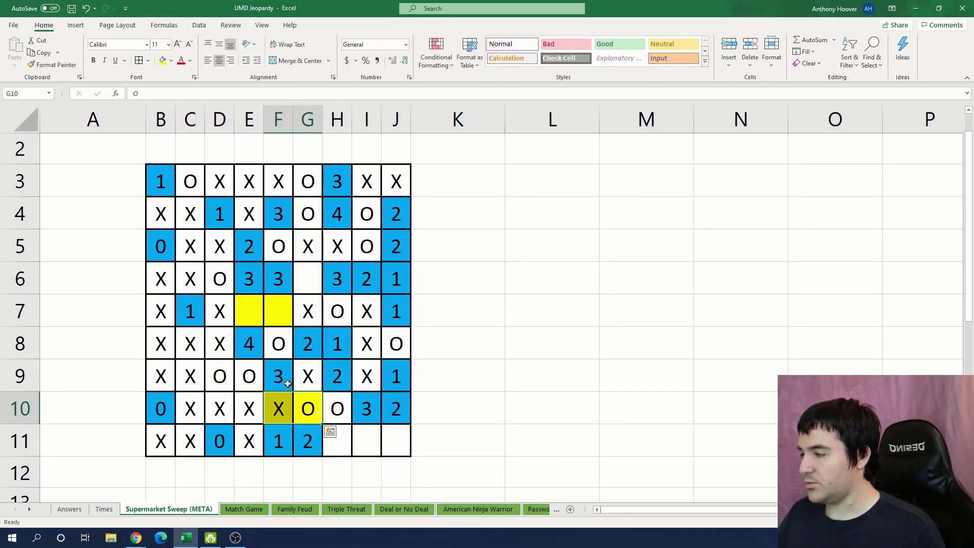
left_click(171, 61)
left_click(191, 169)
Step: Fill in the rest of row 11 with O in J11 and I11 and X in H11
left_click(401, 437)
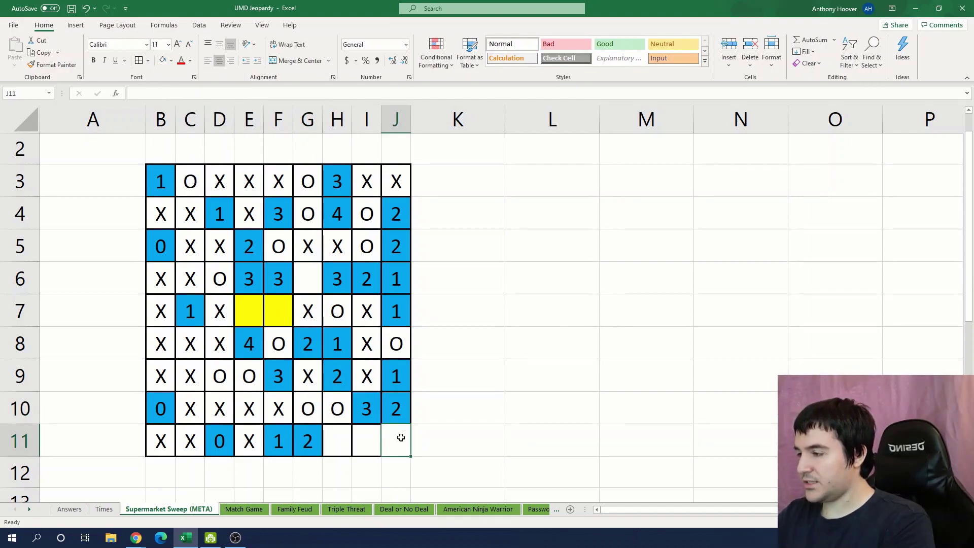
type("O")
key("Left")
type("O")
key("Left")
type("X")
key("Up")
left_click(373, 409)
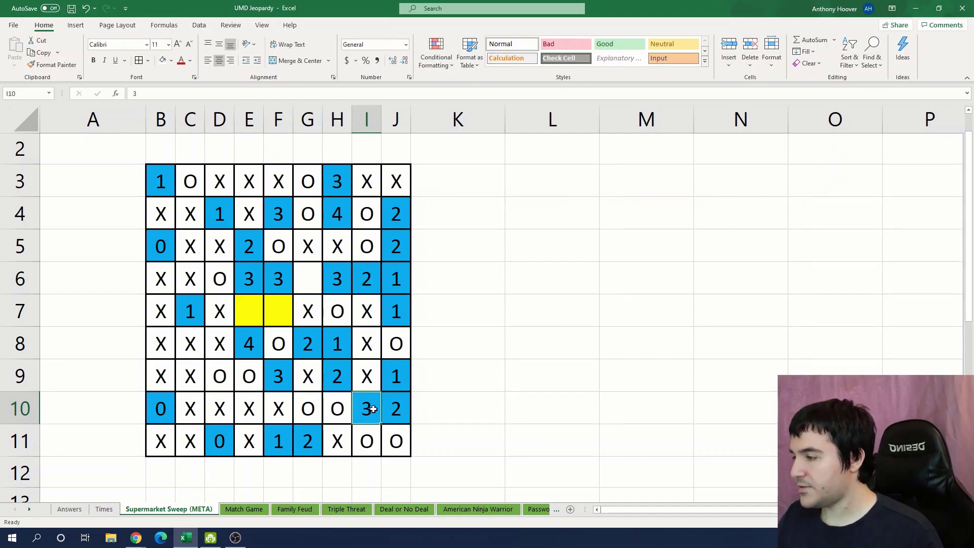
Step: Complete the grid with X in F7 and O in E7 and G6, removing the yellow fill from E7:F7
left_click(337, 311)
key("Down")
key("Left")
left_click(287, 323)
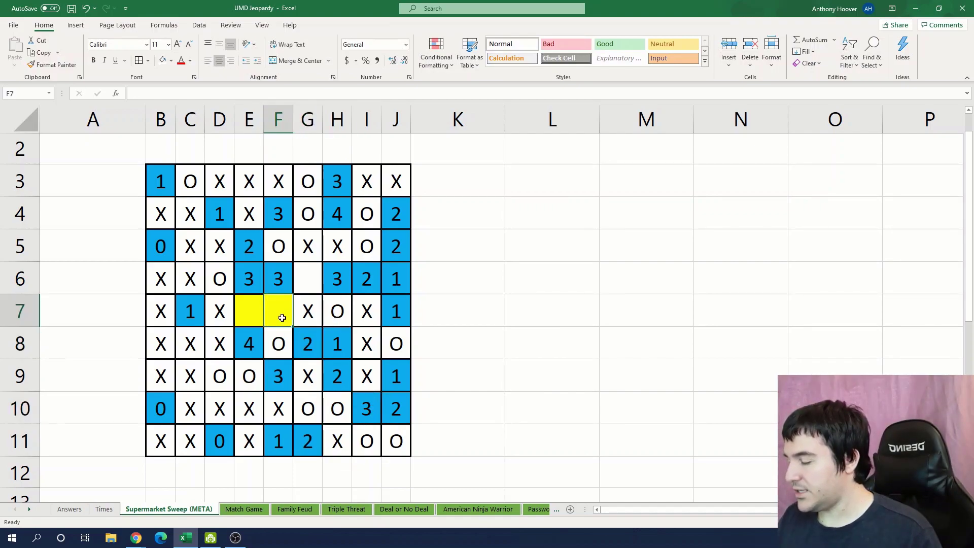
type("X")
left_click(259, 311)
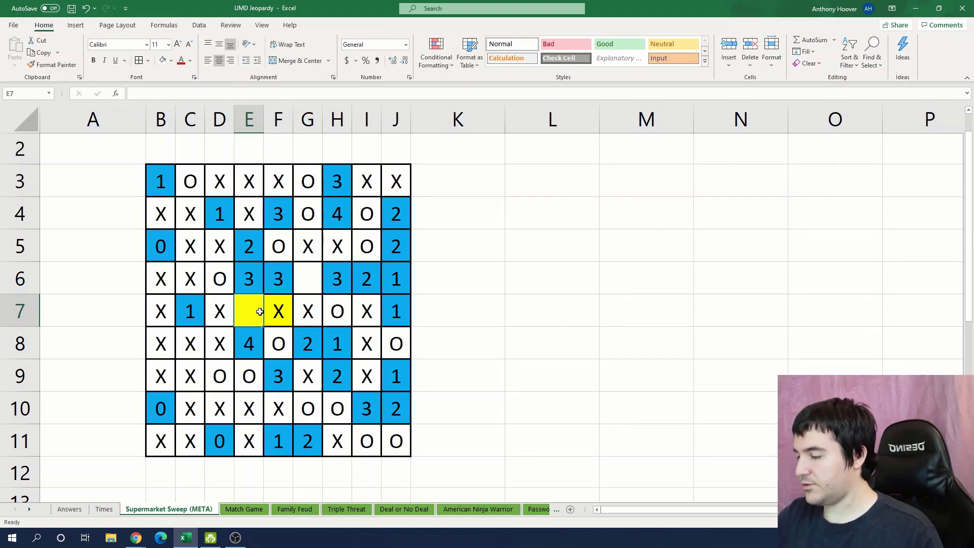
type("O")
left_click(310, 274)
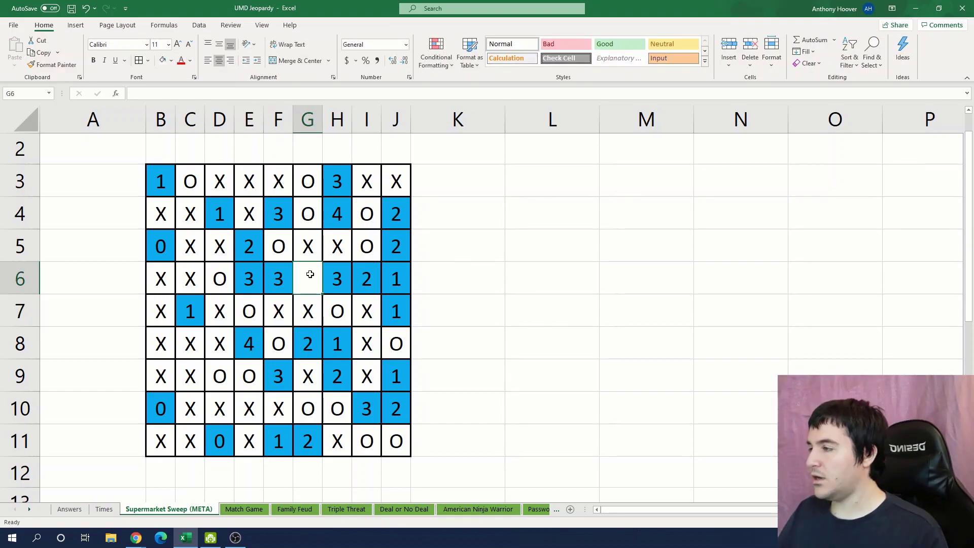
type("O")
left_click(468, 283)
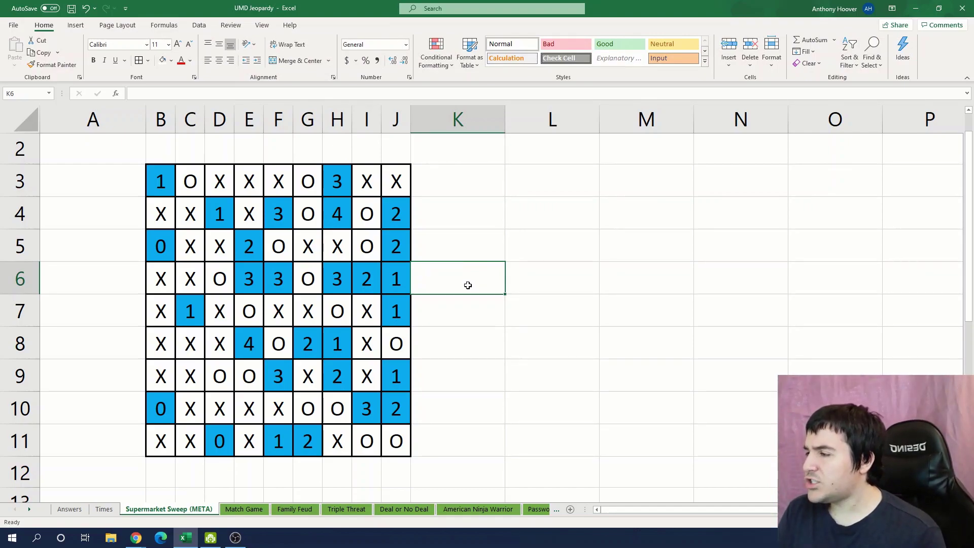
Step: Look over the whole solved 9×9 grid and its upper rows for an extraction pattern
left_click_drag(160, 181, 396, 441)
left_click(454, 414)
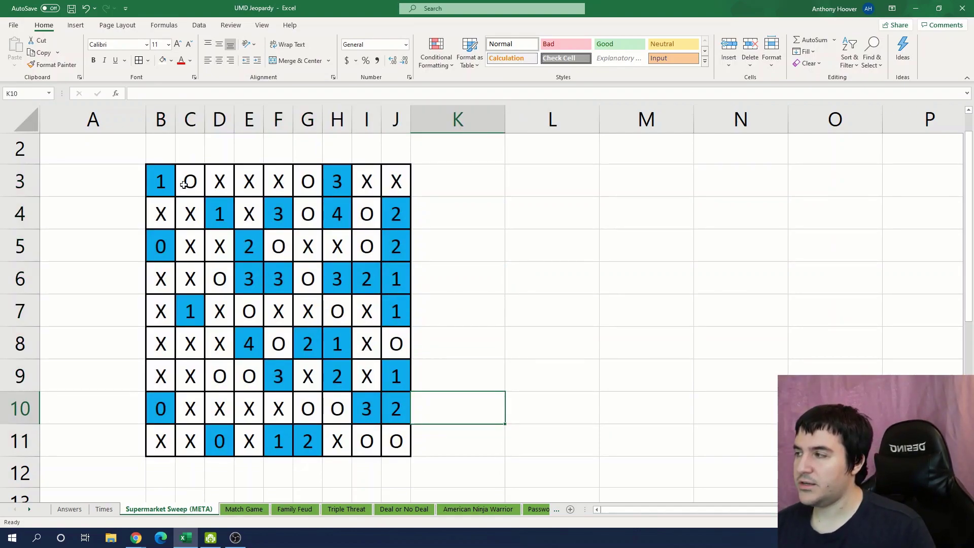
left_click_drag(161, 181, 161, 213)
left_click_drag(160, 246, 366, 247)
Step: Compare the puzzle list on the Answers sheet with the answer sheet and downloads pages of the Puzzle Club website in Chrome
left_click(81, 509)
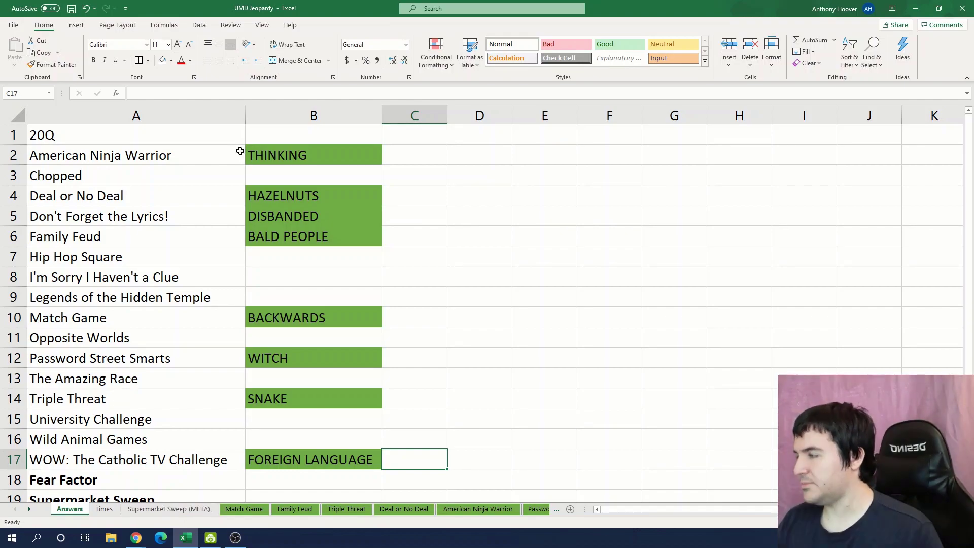
mouse_move(136, 538)
left_click(236, 490)
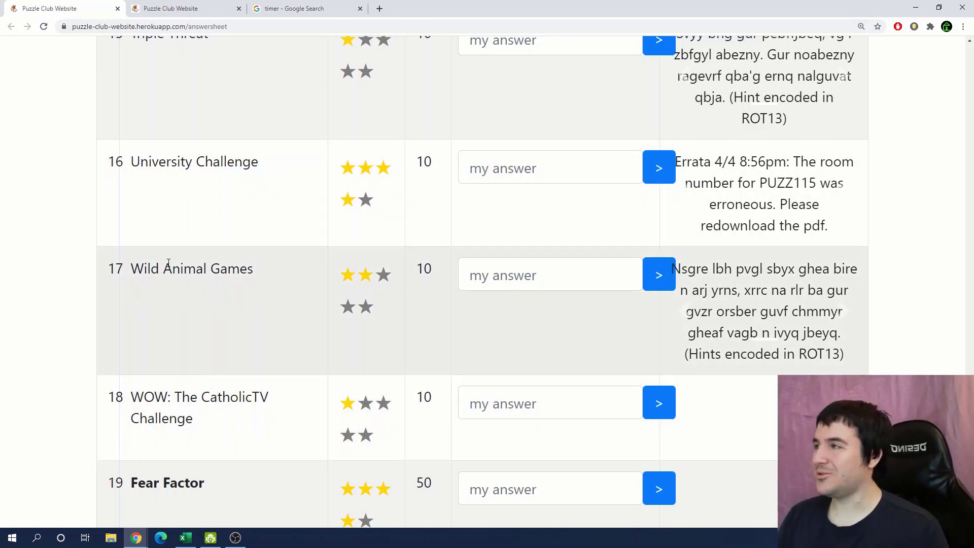
scroll(87, 261, "up", 15)
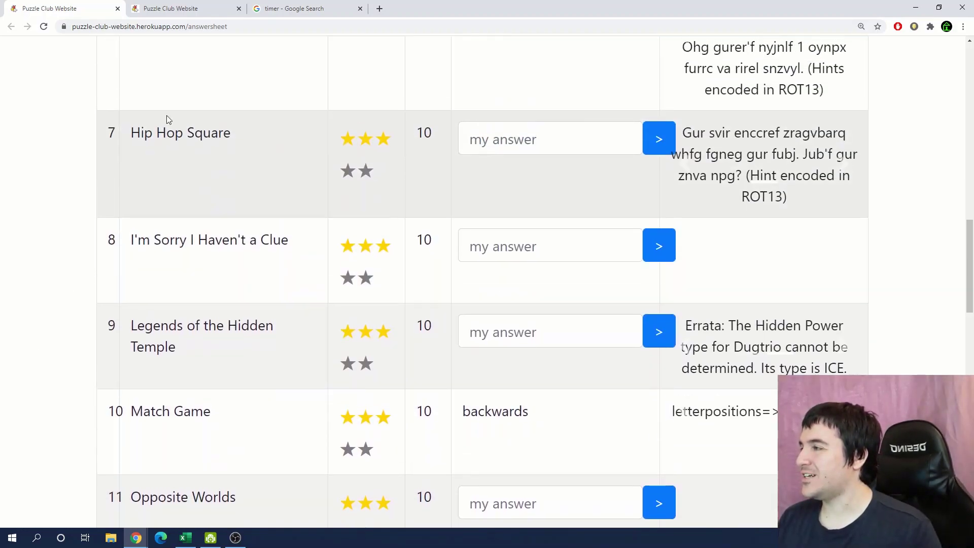
left_click(171, 8)
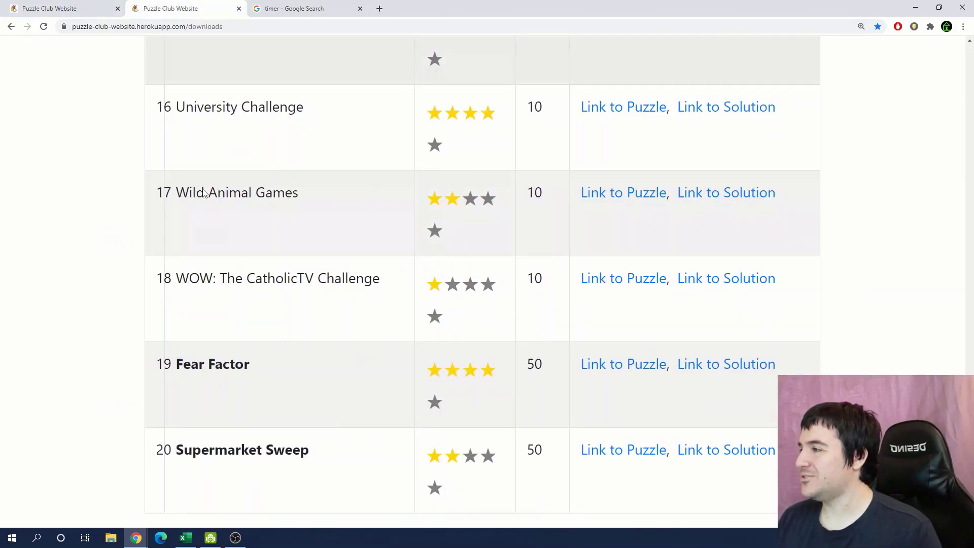
scroll(176, 289, "up", 10)
key("alt+Tab")
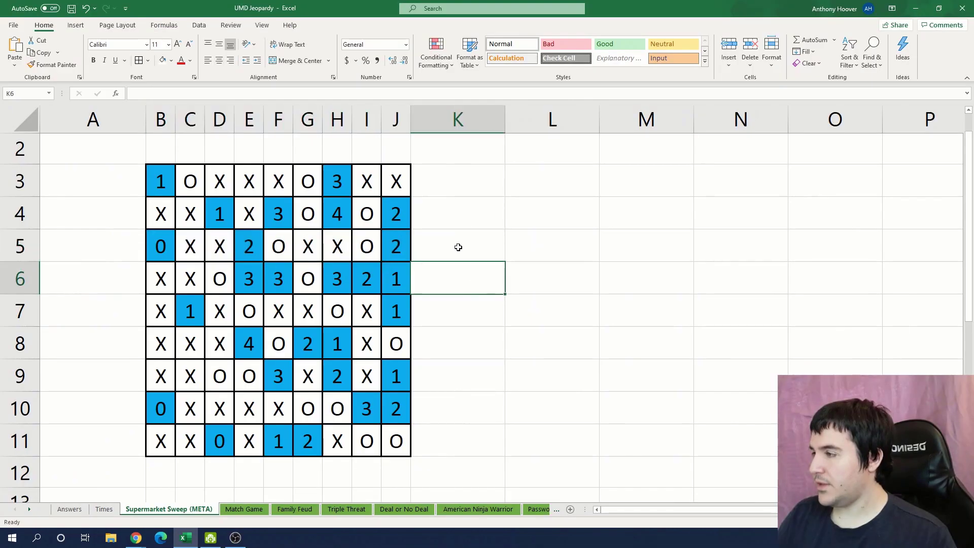
Step: Examine row by row where the Os fall in the solved grid
left_click(455, 178)
left_click_drag(160, 181, 395, 179)
left_click_drag(167, 209, 418, 211)
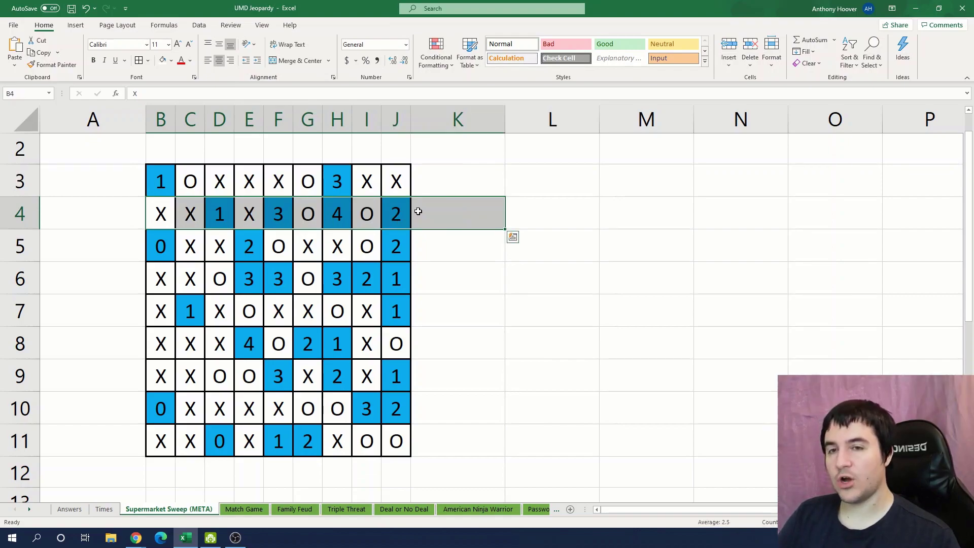
left_click(445, 236)
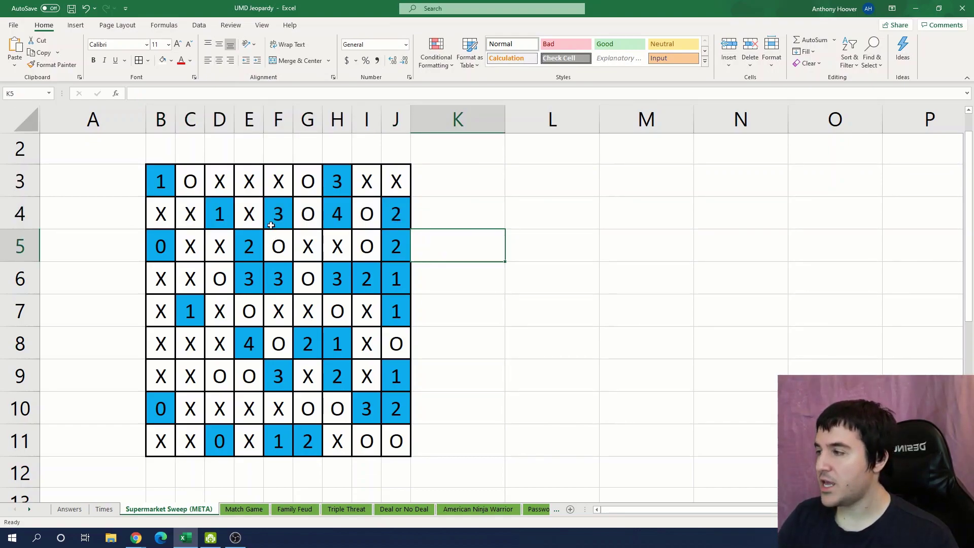
left_click(310, 178)
left_click(192, 181)
left_click(314, 213)
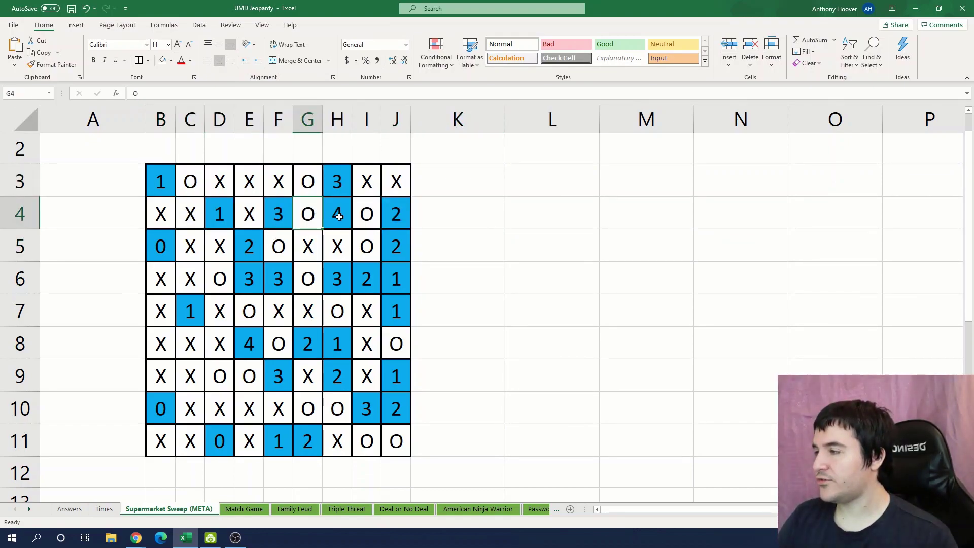
left_click(359, 216)
left_click(363, 247)
left_click(287, 246)
left_click(307, 279)
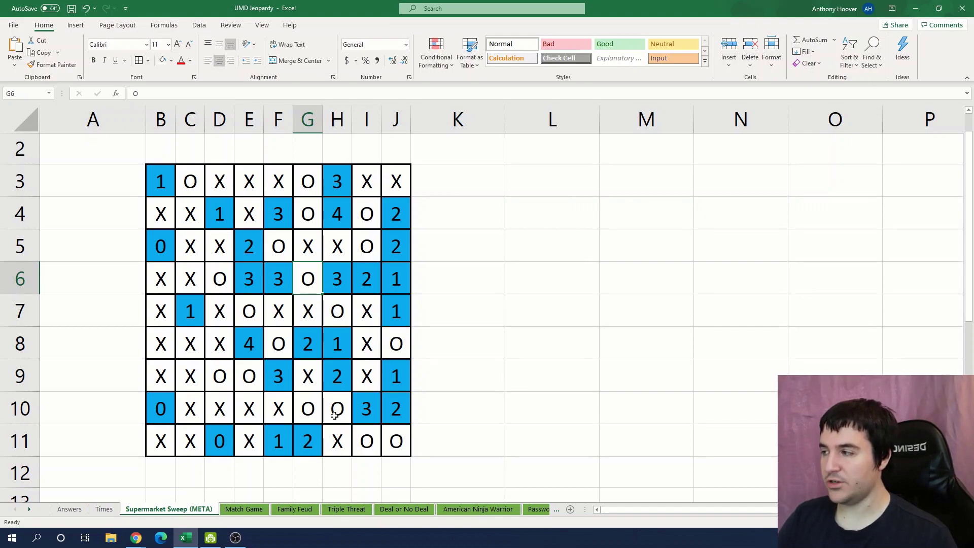
left_click(646, 213)
left_click_drag(189, 246, 360, 253)
left_click_drag(458, 183, 467, 441)
left_click(551, 375)
left_click_drag(171, 246, 409, 248)
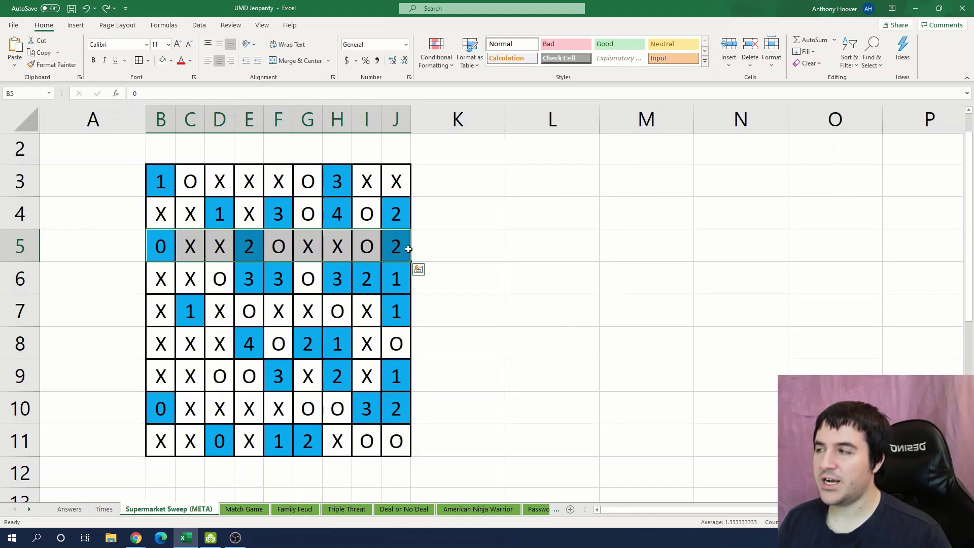
Step: On the Answers sheet, calculate each answer's length in column C with a filled-down LEN formula such as =LEN(B2)
left_click(70, 509)
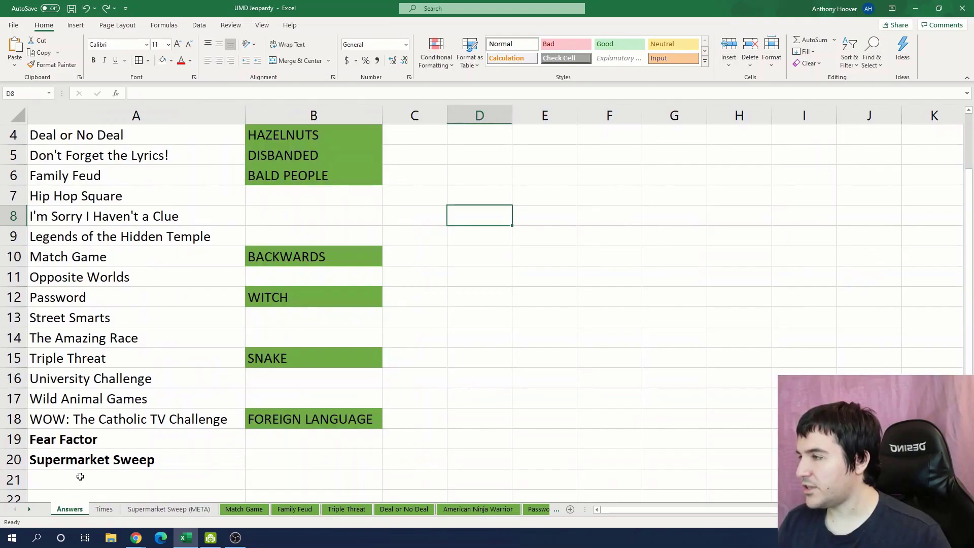
scroll(417, 311, "up", 1)
left_click(419, 320)
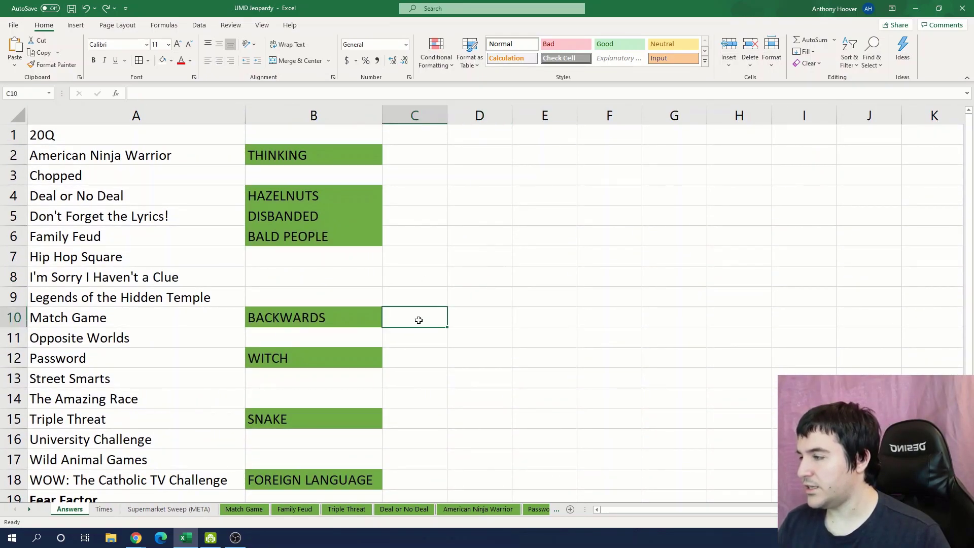
left_click_drag(355, 197, 364, 212)
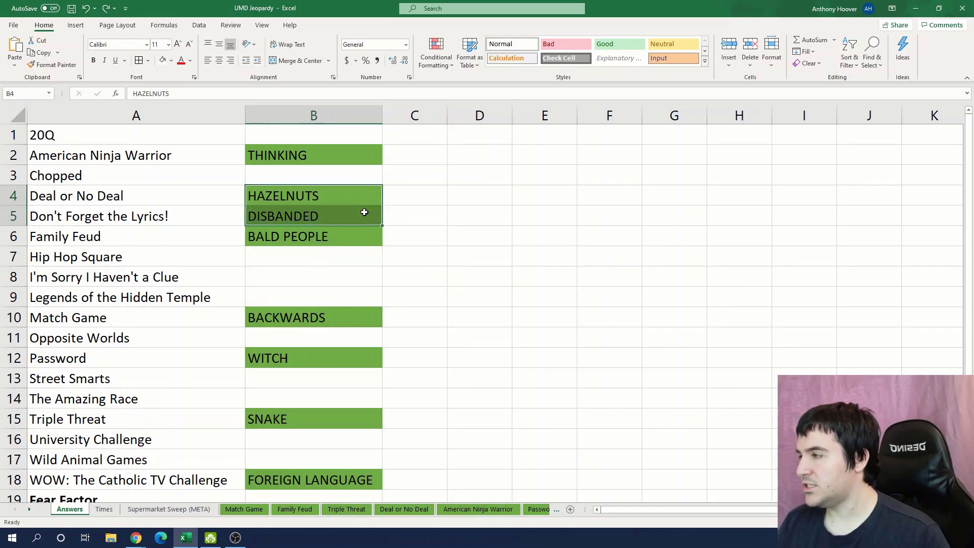
left_click(467, 223)
key("ctrl+y")
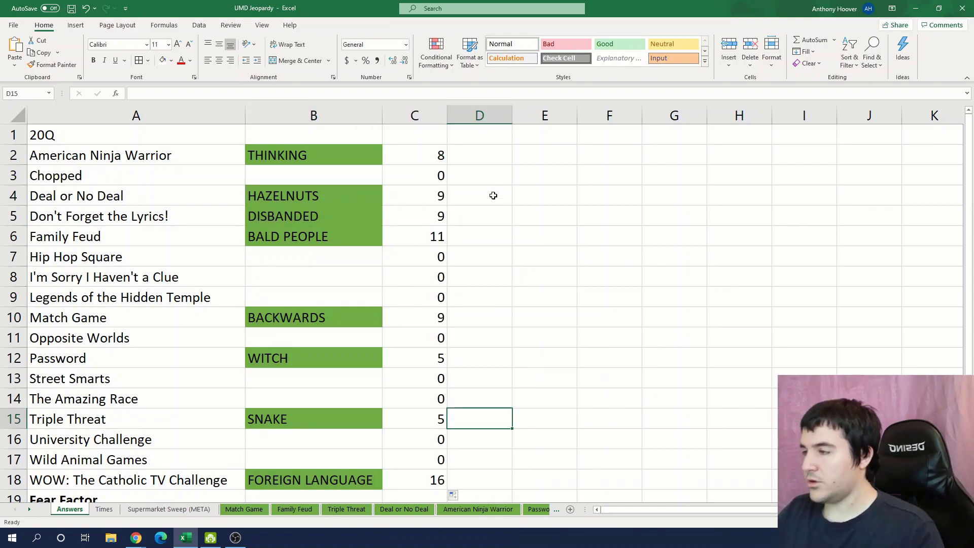
left_click(432, 155)
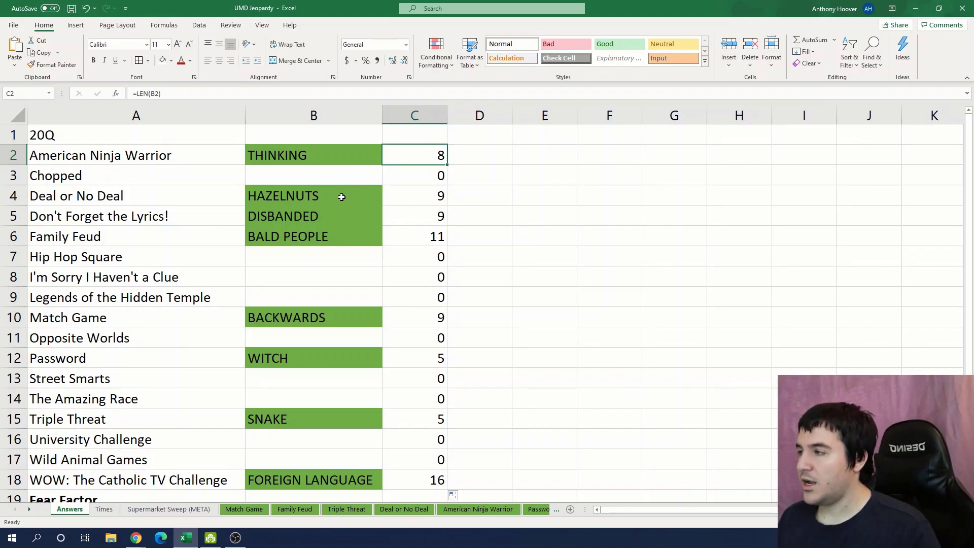
Step: Copy the answers HAZELNUTS, DISBANDED and BACKWARDS into L4:L6 of the Supermarket Sweep (META) sheet
left_click_drag(340, 196, 401, 216)
left_click_drag(370, 315, 413, 317, "ctrl")
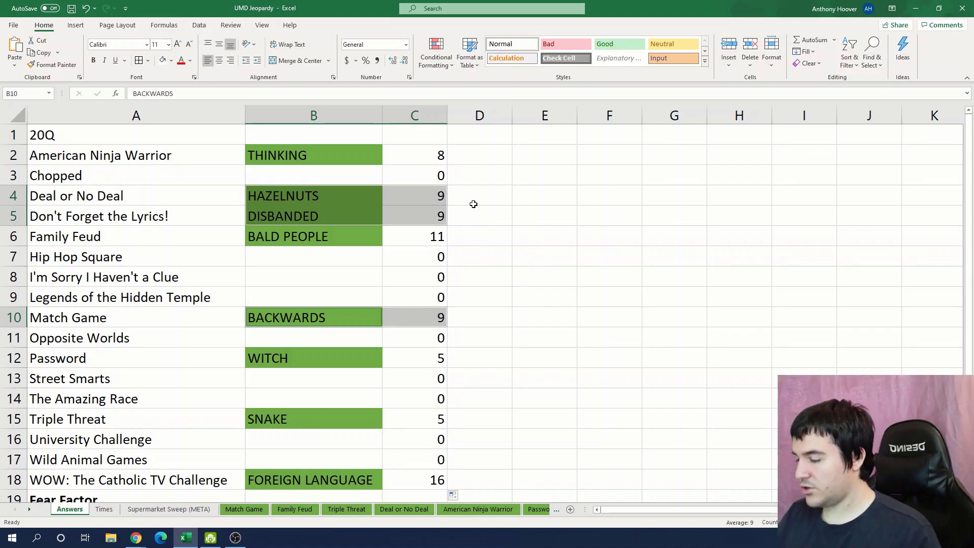
key("ctrl+c")
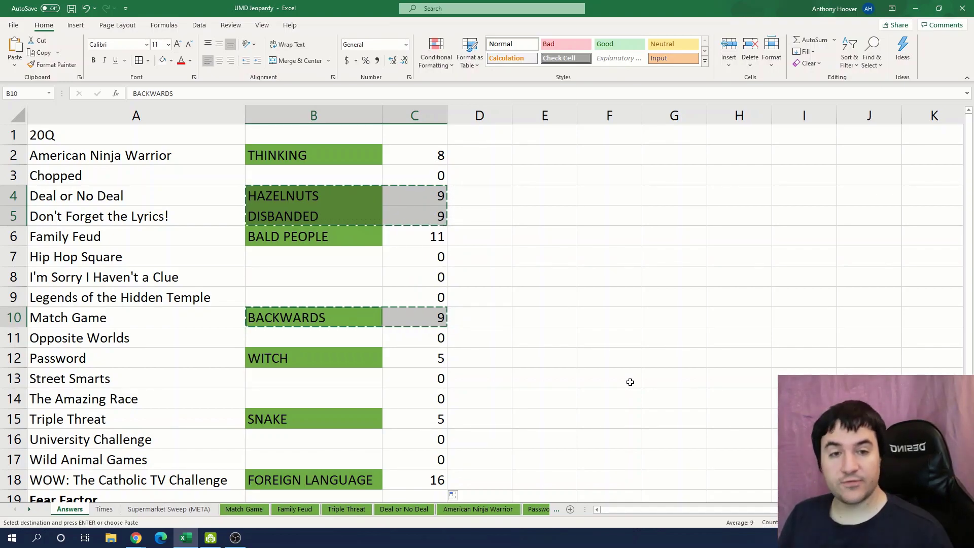
key("ctrl+Page_Down")
key("ctrl+Page_Down")
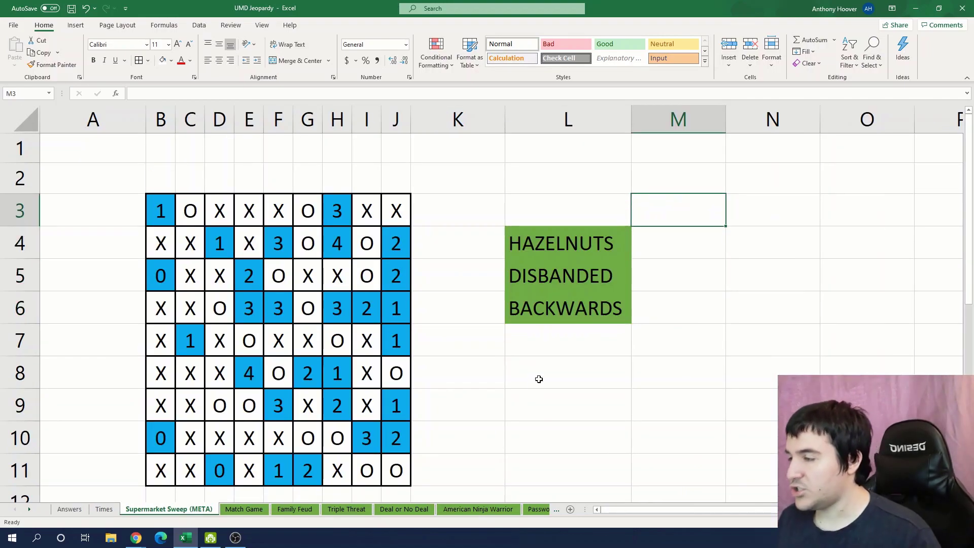
Step: Compare the three answers in L4:L6 with the rows of the solved grid
left_click(552, 304)
left_click(550, 366)
left_click(552, 245, "shift")
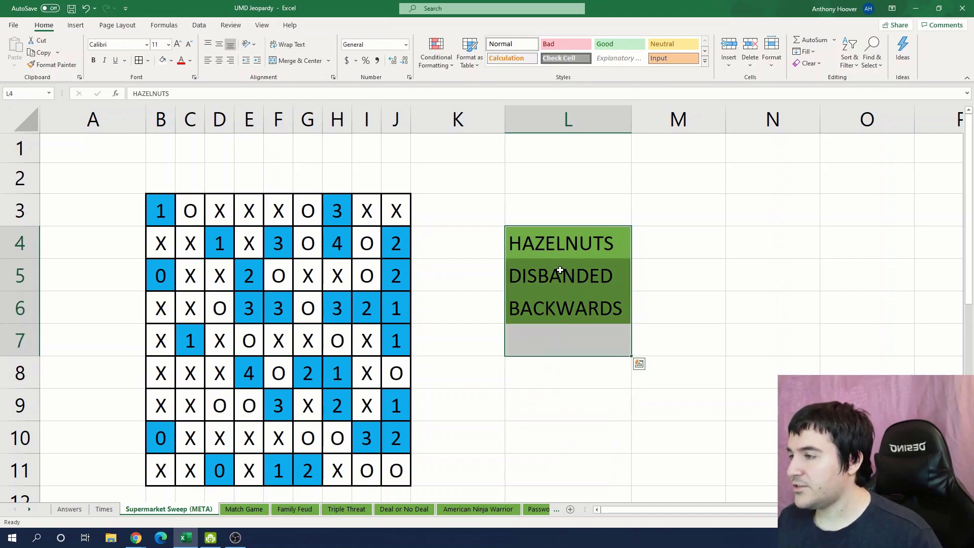
left_click(559, 276)
key("Down")
left_click(467, 251)
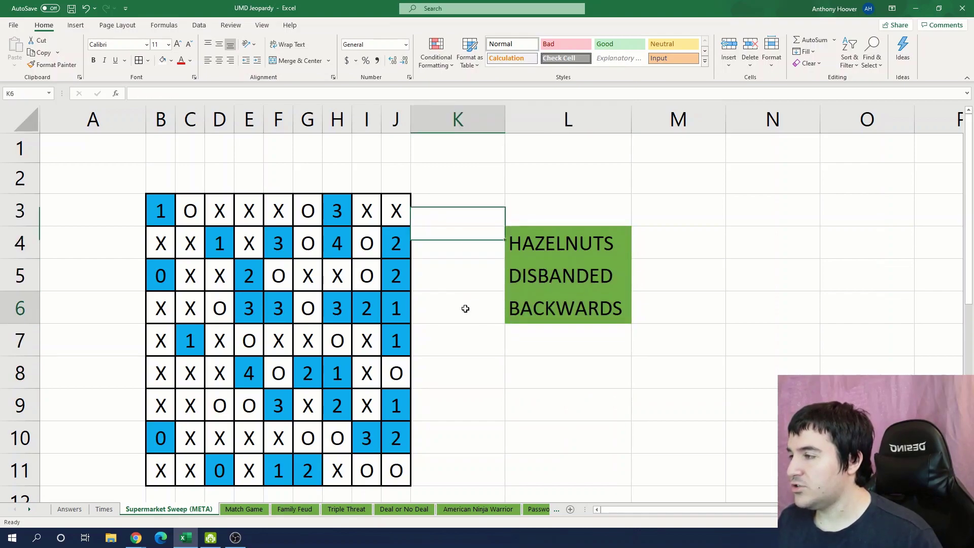
Step: Remove the green fill from the three answers in L4:L6
left_click(463, 306)
left_click(461, 438)
left_click(461, 467)
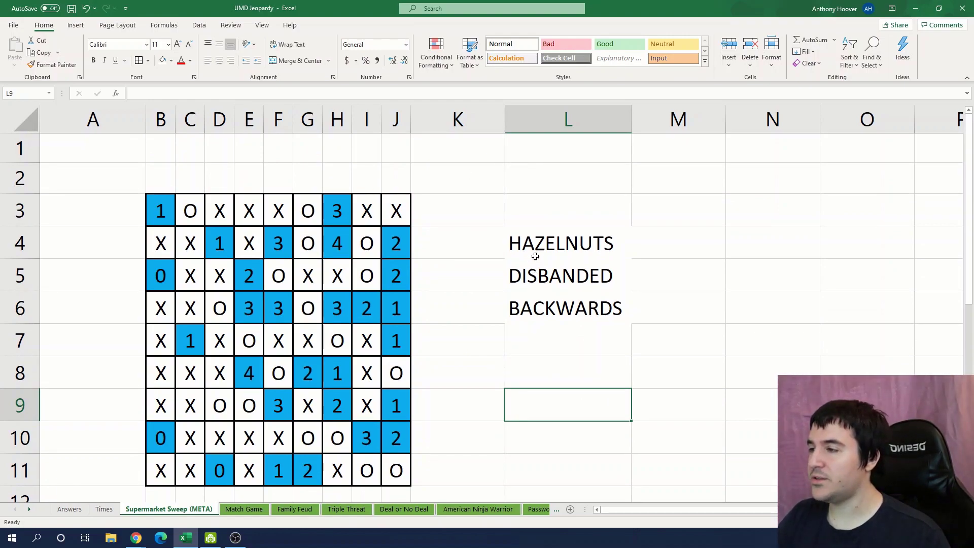
Step: Replace the numbers in the blue grid cells with their table letters: 0 with E, 1 with A, 2 with D, 3 with B, 4 with C
left_click(161, 211)
left_click(336, 212)
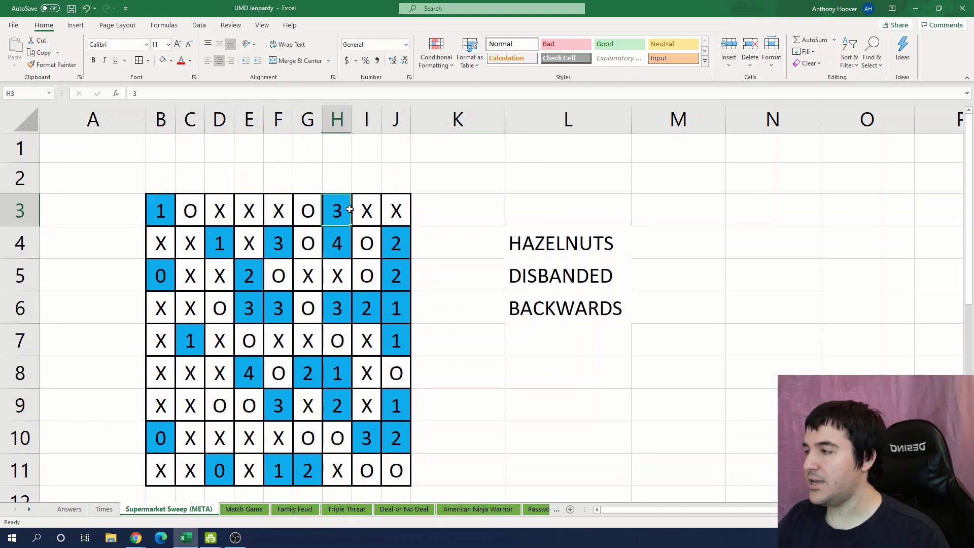
left_click(397, 312)
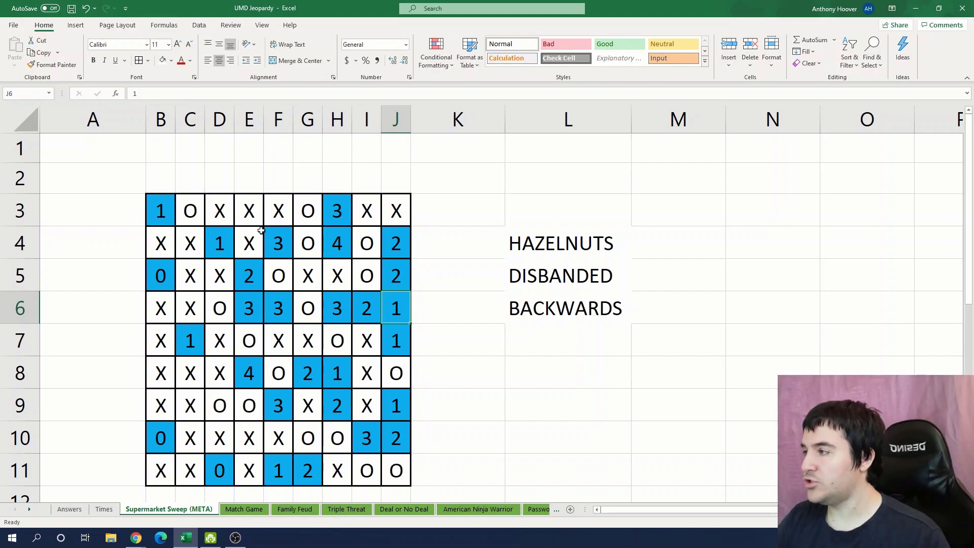
left_click(161, 212)
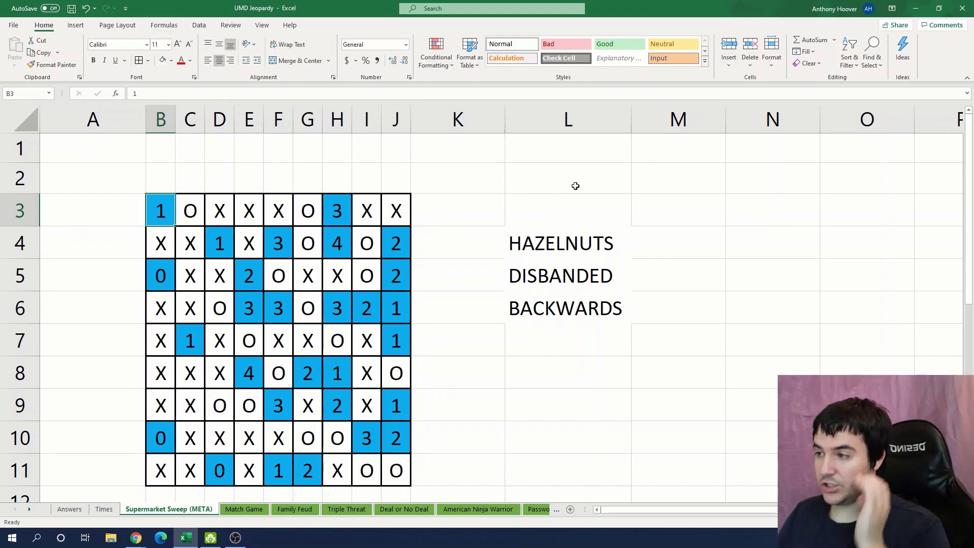
scroll(543, 211, "down", 3)
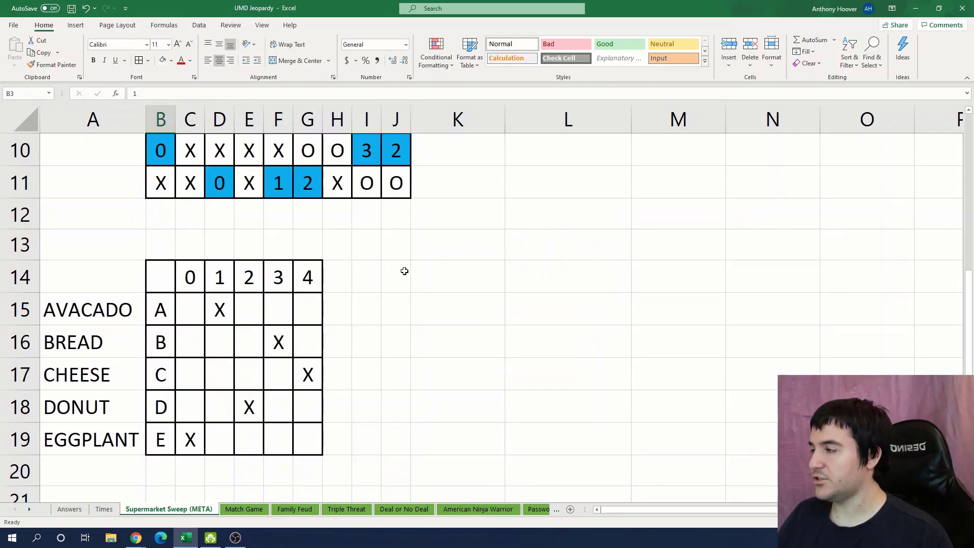
scroll(406, 273, "up", 3)
left_click_drag(396, 308, 162, 313)
left_click(487, 370)
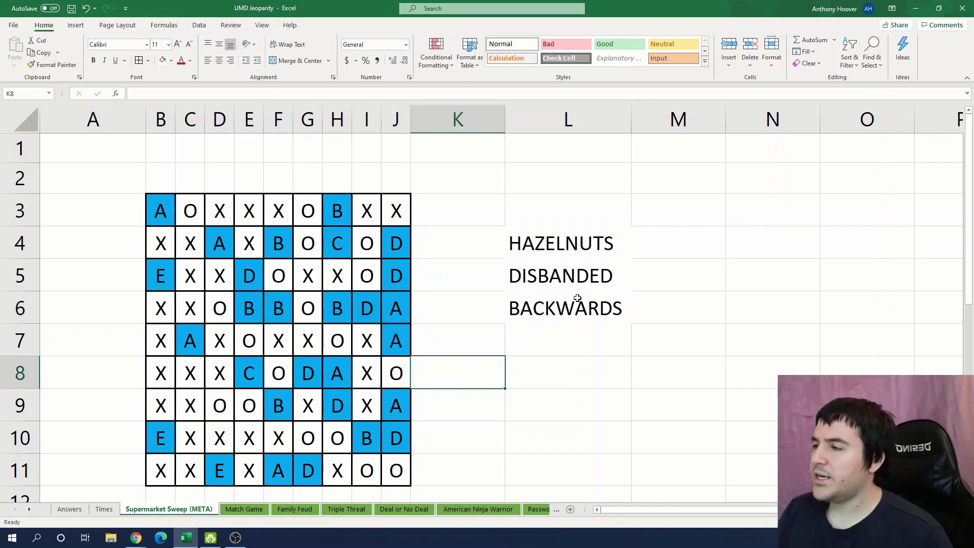
Step: Label the nine grid rows in A3:A11 with the letters A through I
left_click(562, 240)
left_click_drag(562, 240, 565, 295)
left_click(87, 217)
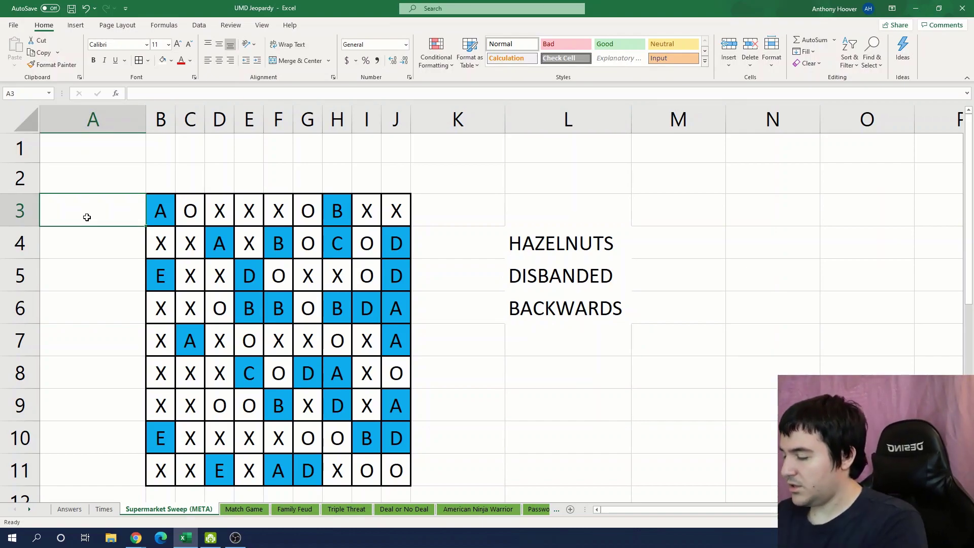
type("A")
key("Return")
type("B")
key("Return")
type("C")
key("Return")
type("D")
key("Return")
type("E")
key("Return")
type("F")
key("Return")
type("G")
key("Return")
type("H")
key("Return")
type("I")
key("Return")
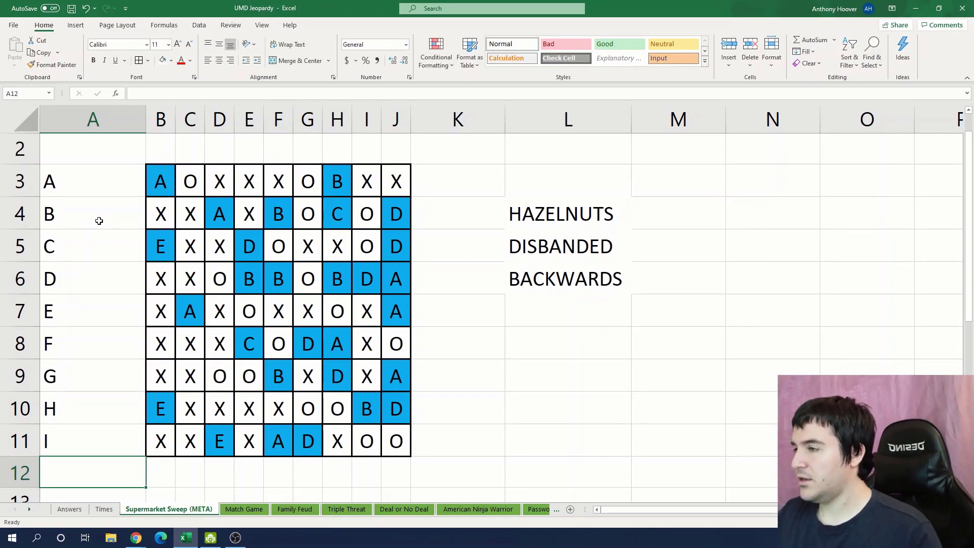
Step: Move HAZELNUTS to K10, DISBANDED to K6 and BACKWARDS to K4, and fit column K to its contents
left_click(539, 213)
left_click_drag(548, 197, 431, 409)
key("alt+h")
key("o")
key("i")
left_click(586, 235)
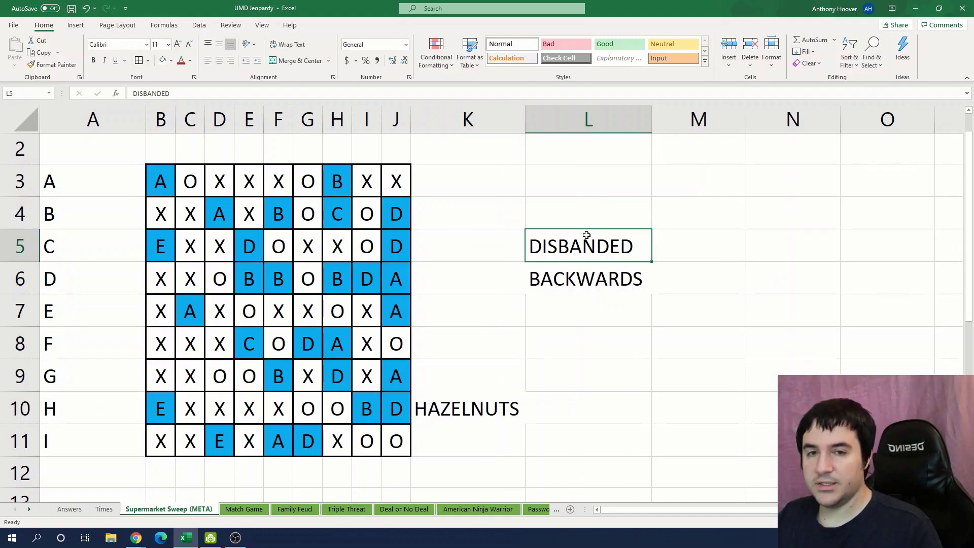
left_click_drag(585, 231, 466, 260)
left_click(609, 264)
left_click_drag(611, 269, 495, 206)
left_click(538, 170)
double_click(526, 119)
Step: Enter the heading Extract in L2
left_click(587, 157)
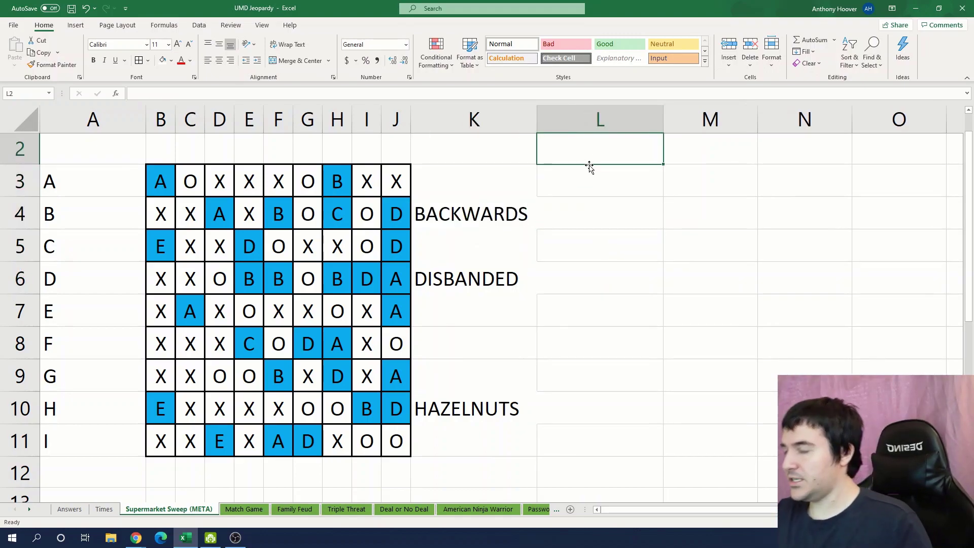
type("e")
key("BackSpace")
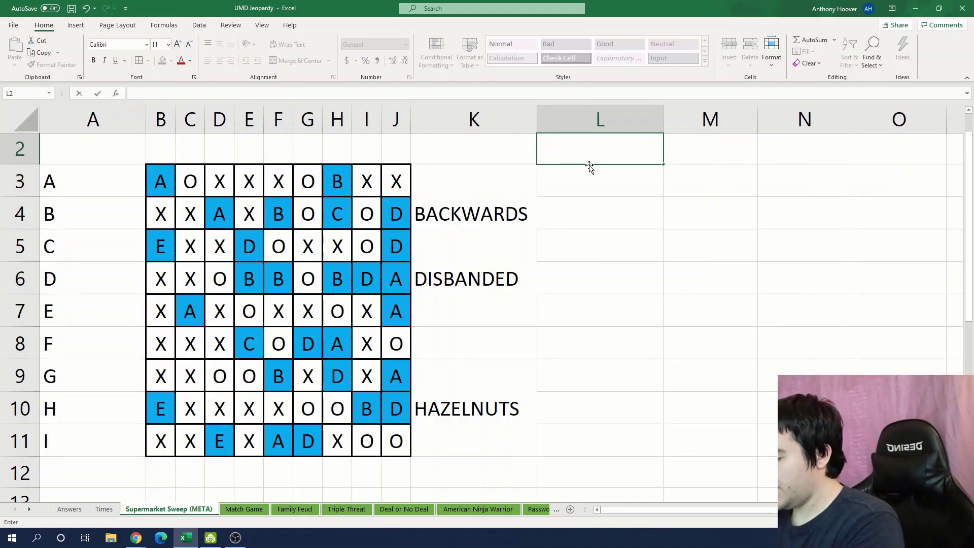
type("Extract")
key("Return")
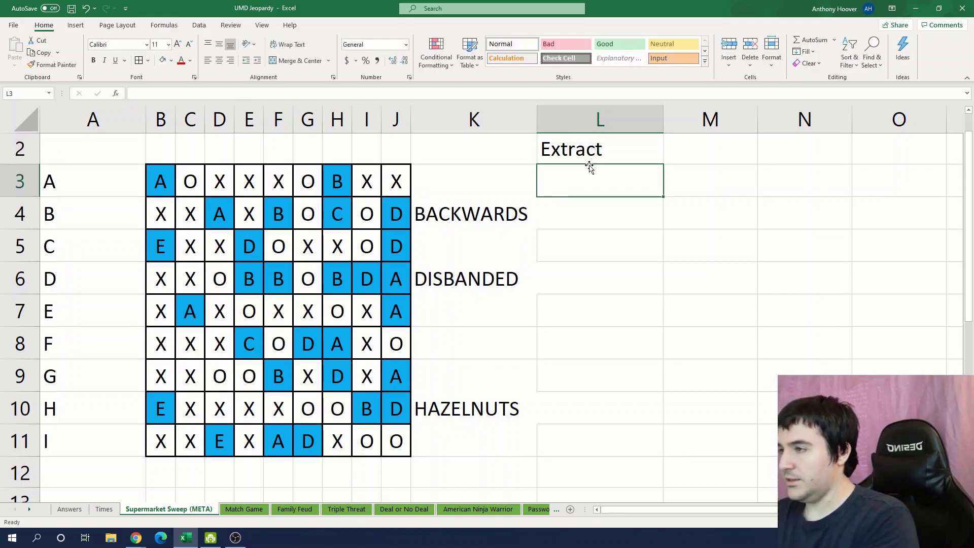
Step: Enter the letters extracted at the O positions in column L: AD for BACKWARDS, SN for DISBANDED and NU for HAZELNUTS
key("Down")
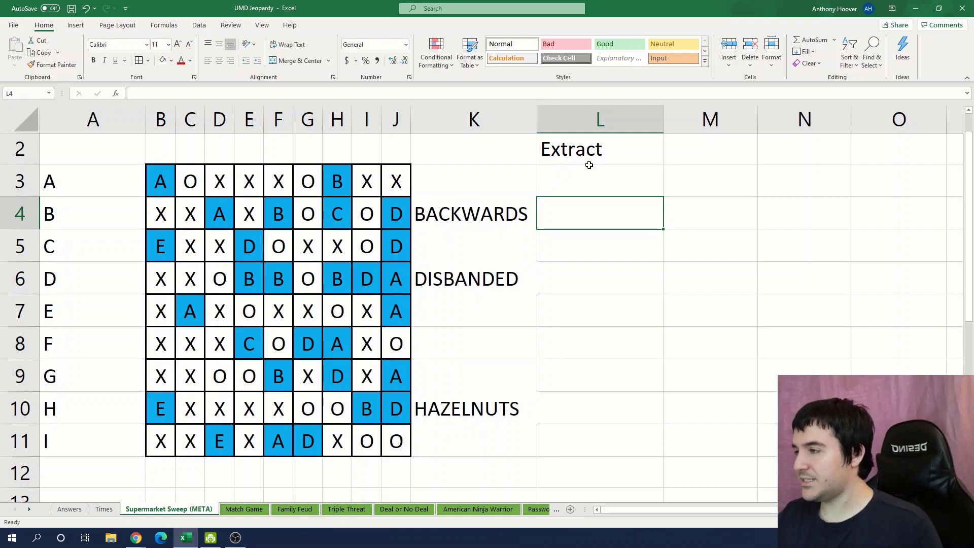
type("AD")
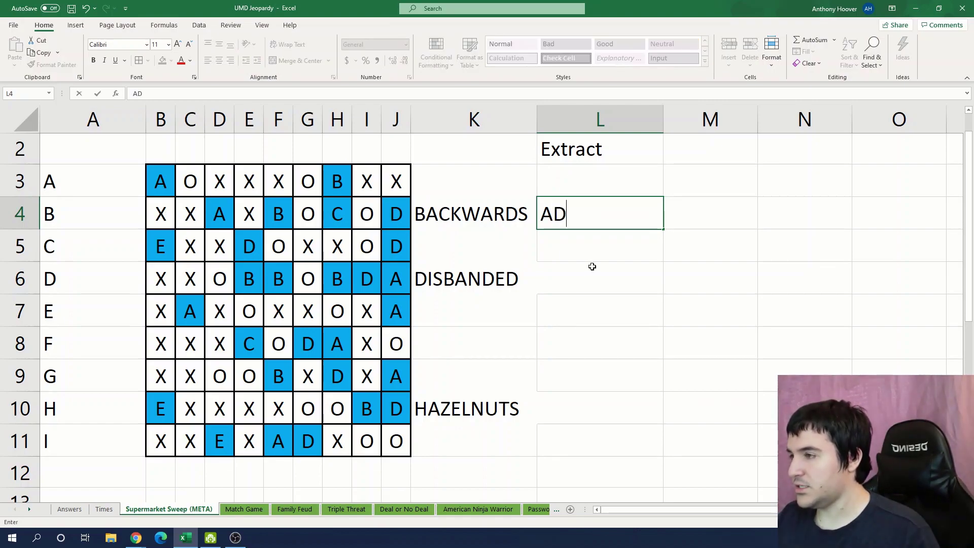
left_click(583, 277)
type("SN")
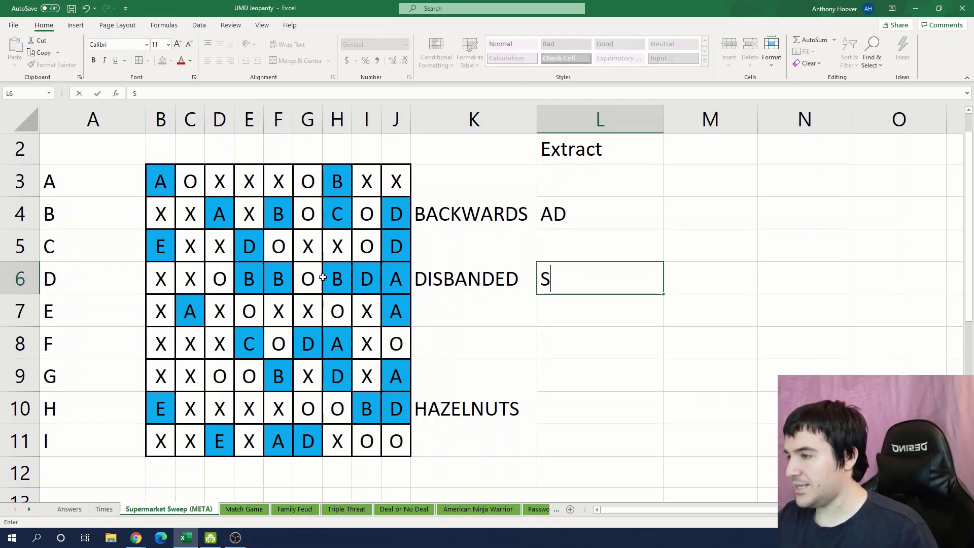
left_click(582, 409)
type("NU")
left_click(734, 357)
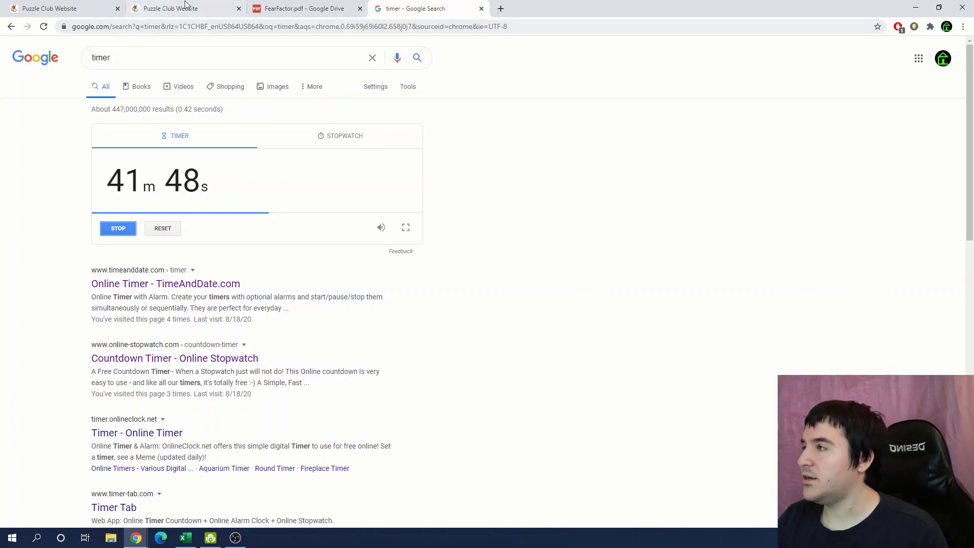
Step: Open TheAmazingRace.pdf in Chrome and read its flavour text, word list and crossword-style grid
left_click(299, 5)
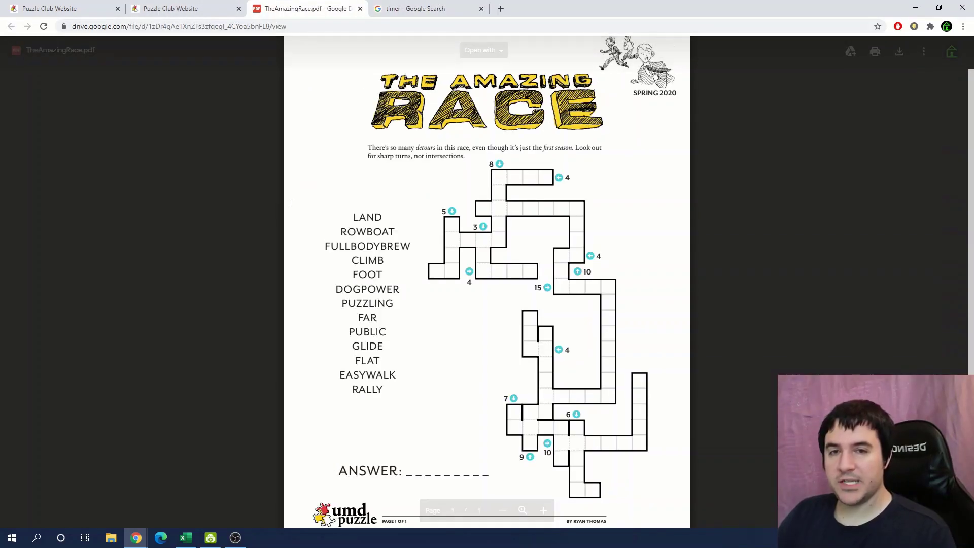
left_click(543, 510)
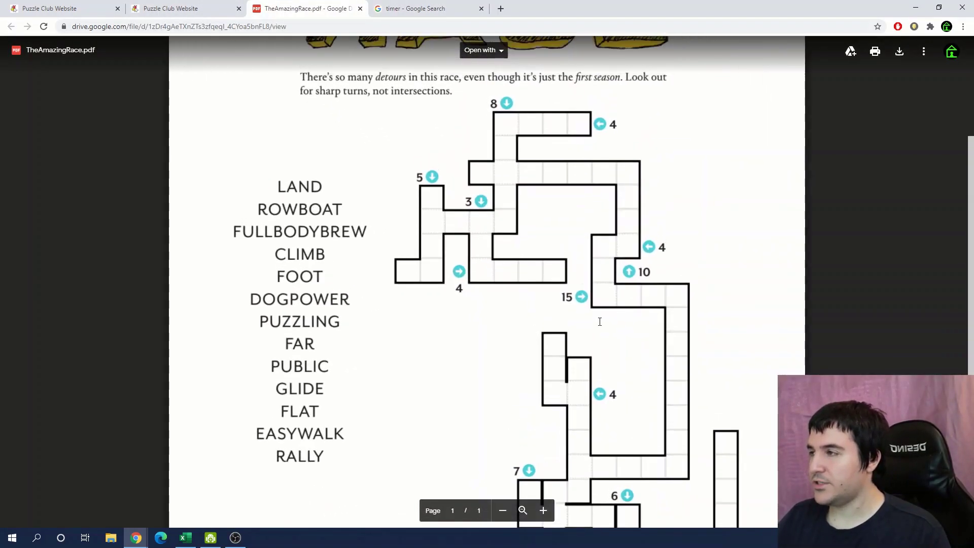
scroll(600, 321, "up", 3)
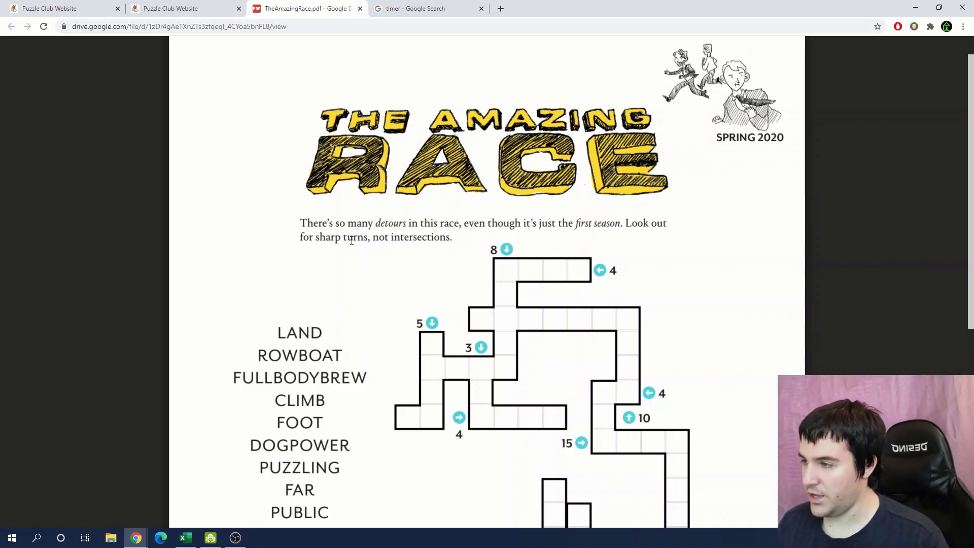
scroll(419, 320, "down", 5)
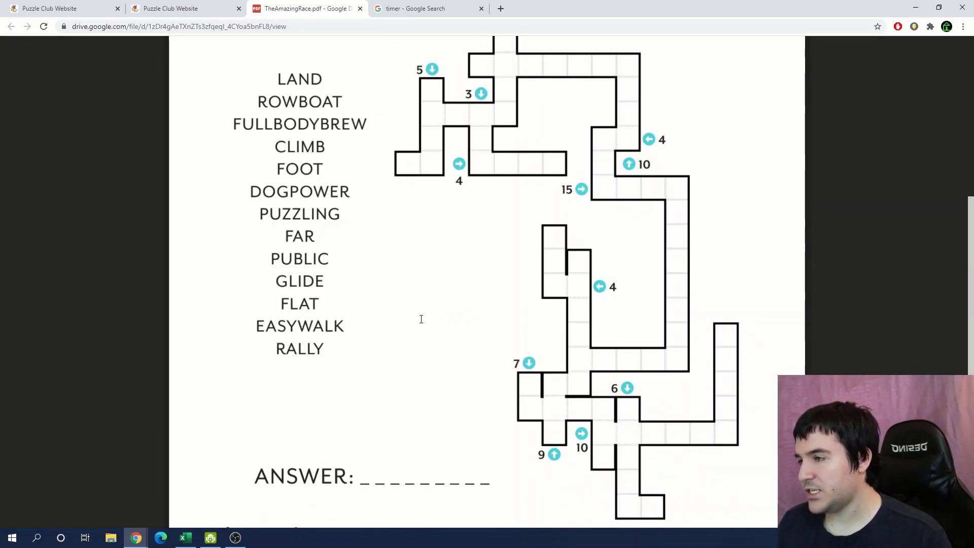
scroll(421, 318, "up", 4)
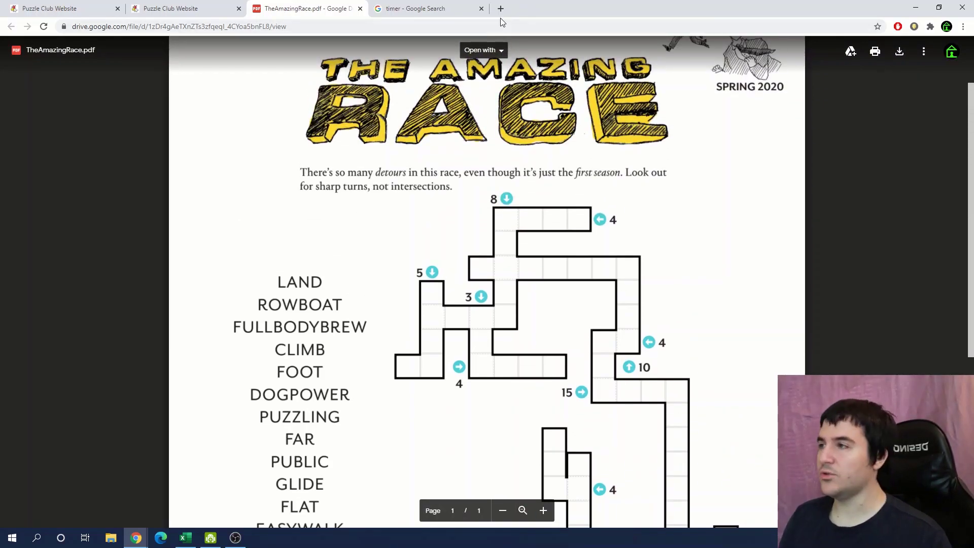
Step: Reopen the closed Wikipedia page on The Amazing Race 1 and enlarge the page for reading
key("ctrl+shift+t")
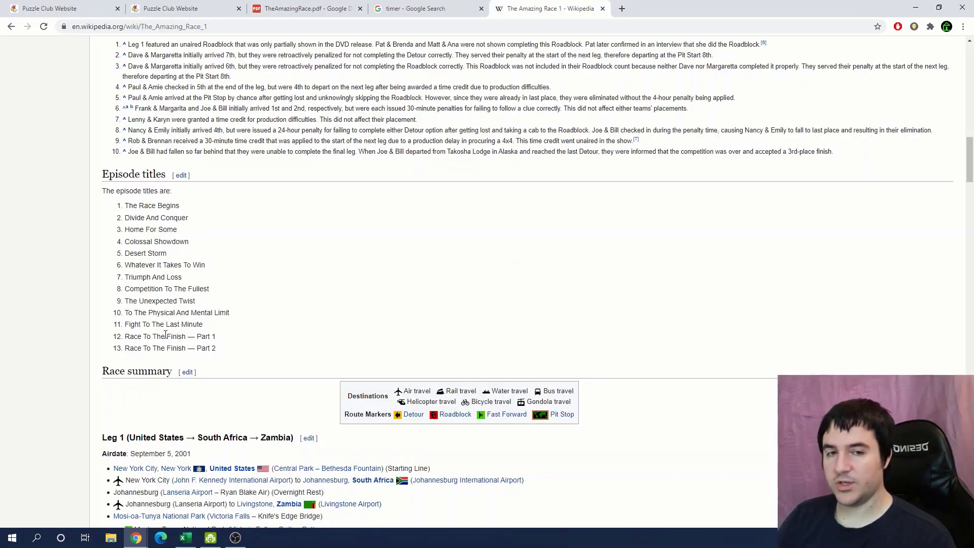
key("ctrl+shift+t")
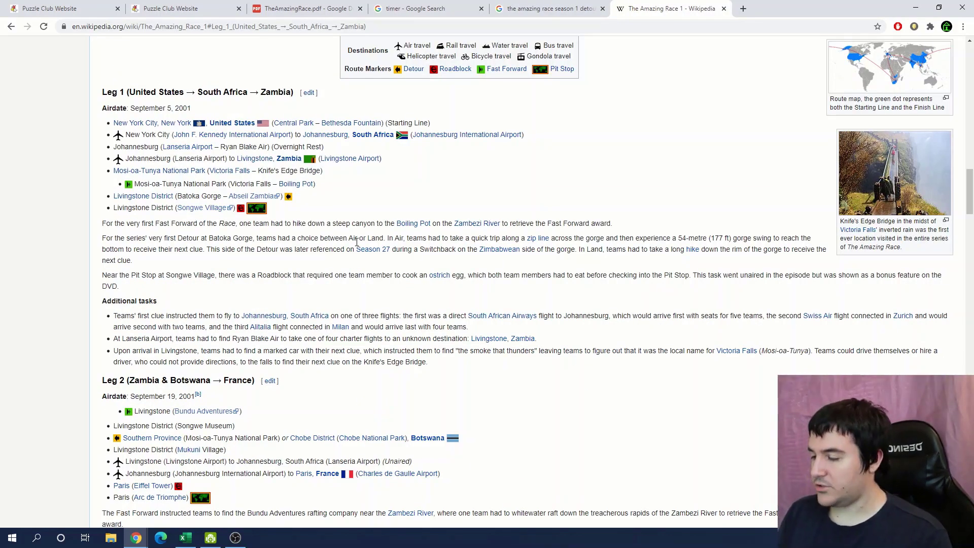
left_click(964, 26)
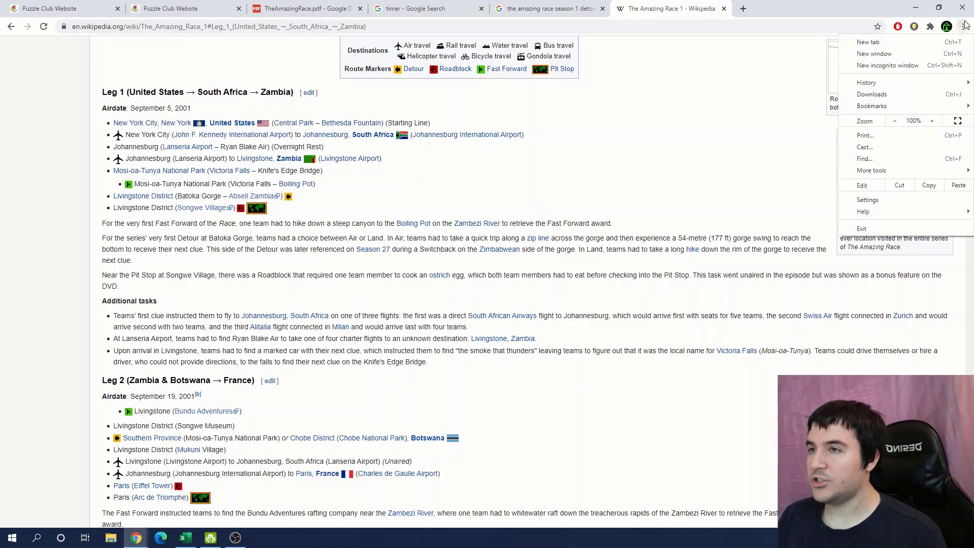
left_click(932, 121)
left_click(932, 120)
left_click(932, 121)
left_click(932, 121)
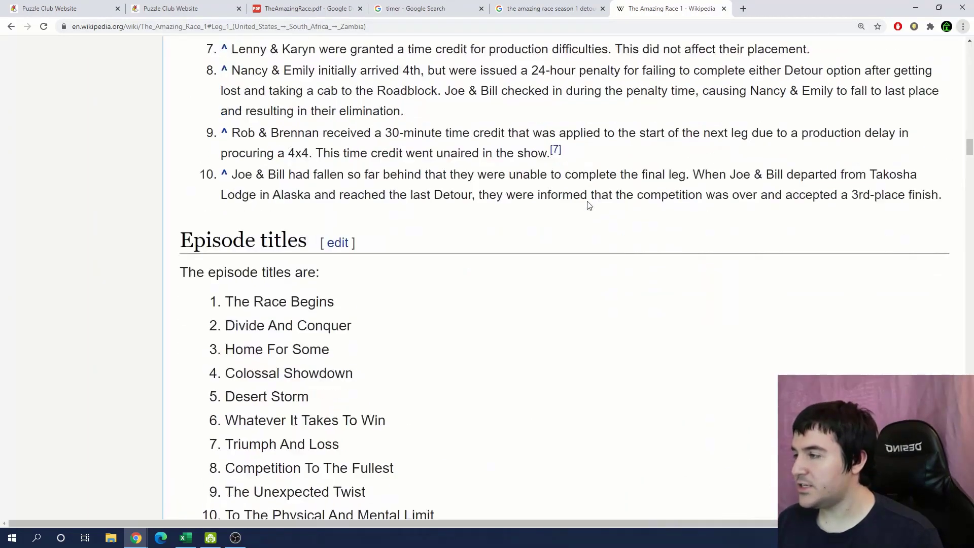
left_click(932, 121)
left_click(516, 213)
Step: Find the Leg 1 Detour choice "Air or Land" and compare it with LAND in the puzzle's word list
scroll(515, 212, "down", 15)
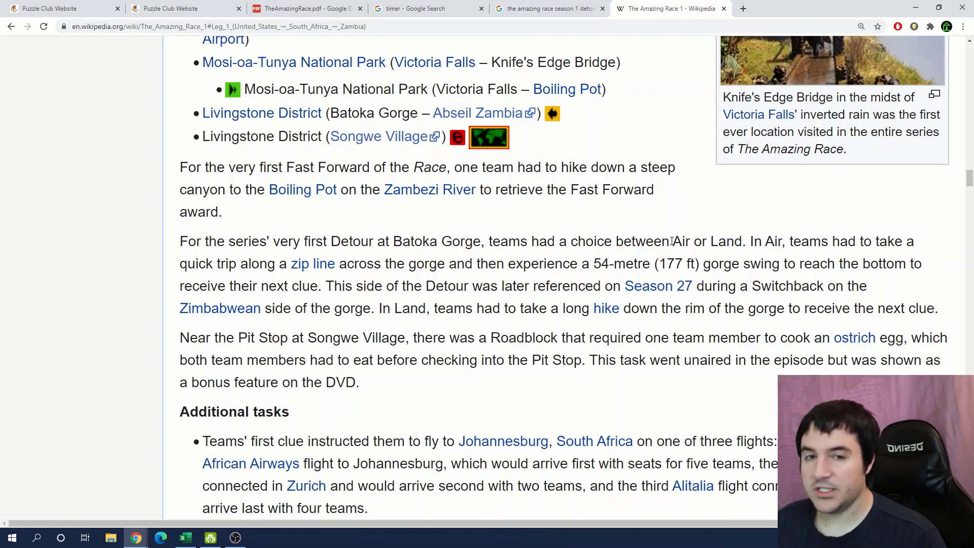
left_click_drag(672, 242, 744, 243)
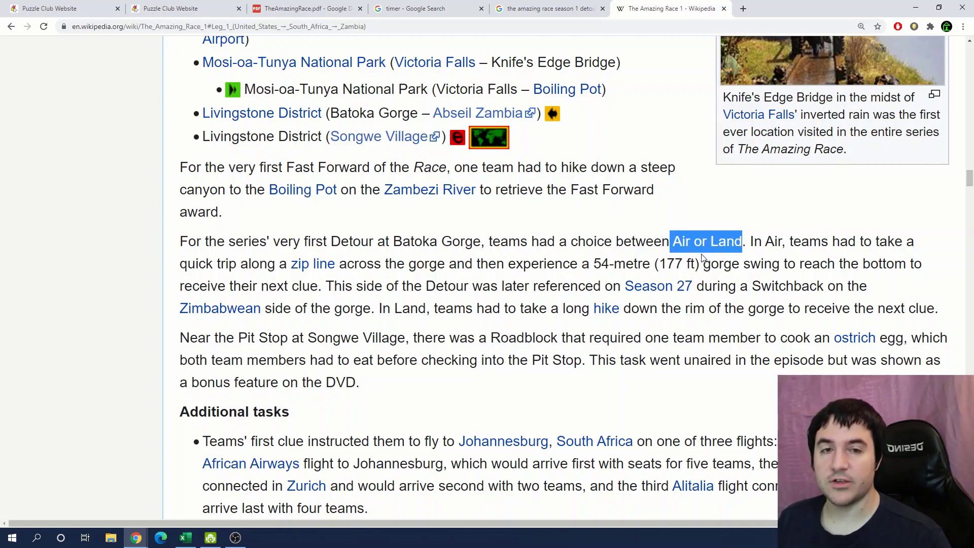
left_click(185, 9)
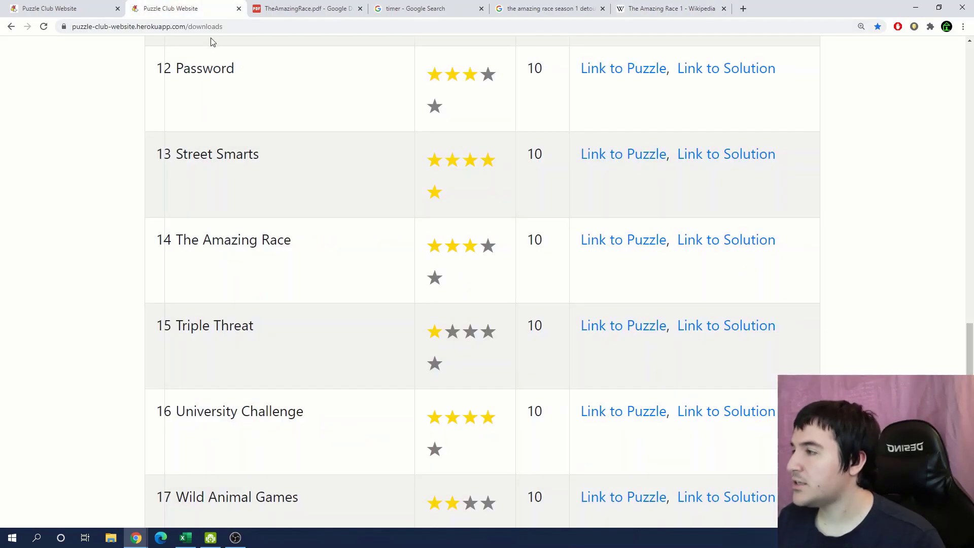
left_click(300, 8)
scroll(314, 157, "down", 2)
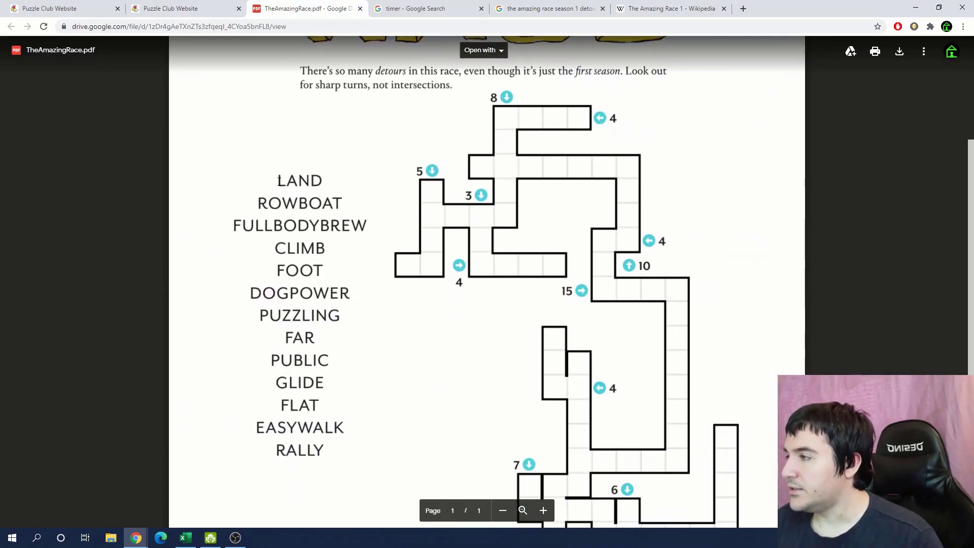
double_click(278, 181)
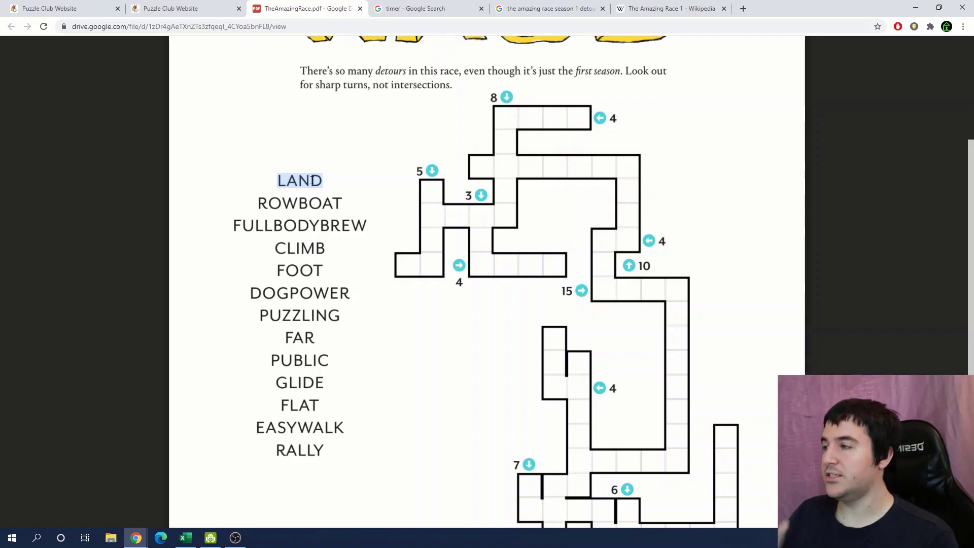
Step: Copy the word list from LAND to RALLY out of the PDF into B3:B15 of The Amazing Race sheet in Excel
scroll(384, 229, "down", 2)
left_click(277, 136)
left_click_drag(278, 135, 321, 401)
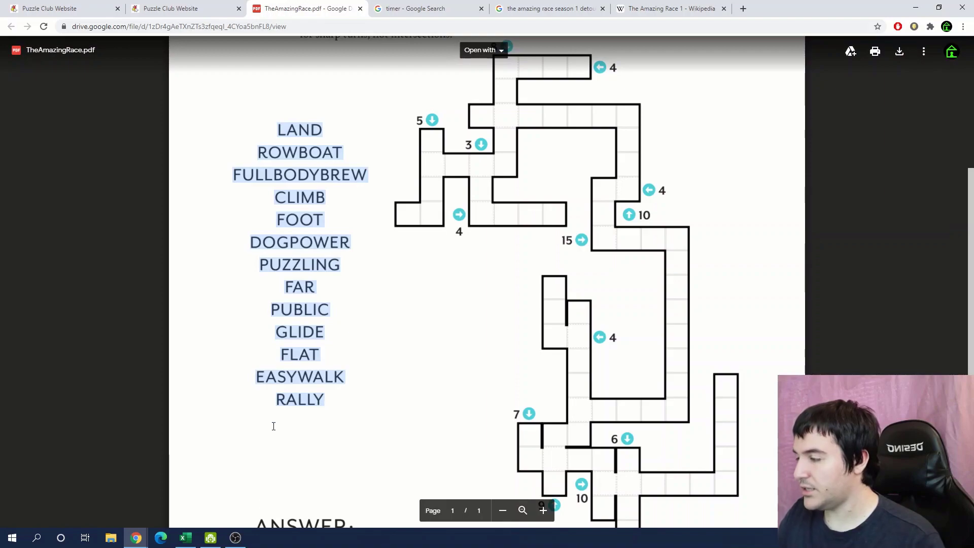
mouse_move(186, 537)
left_click(137, 509)
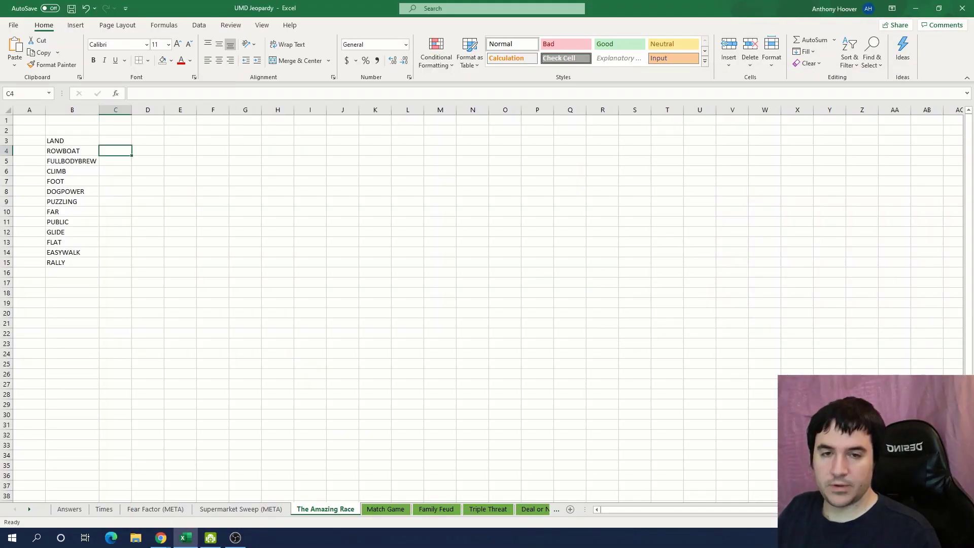
Step: Narrow columns D:P into small grid cells and put a thick outline border around D8
mouse_move(148, 109)
left_mouse_down()
mouse_move(537, 109)
mouse_move(141, 109)
left_mouse_up()
left_click(136, 120)
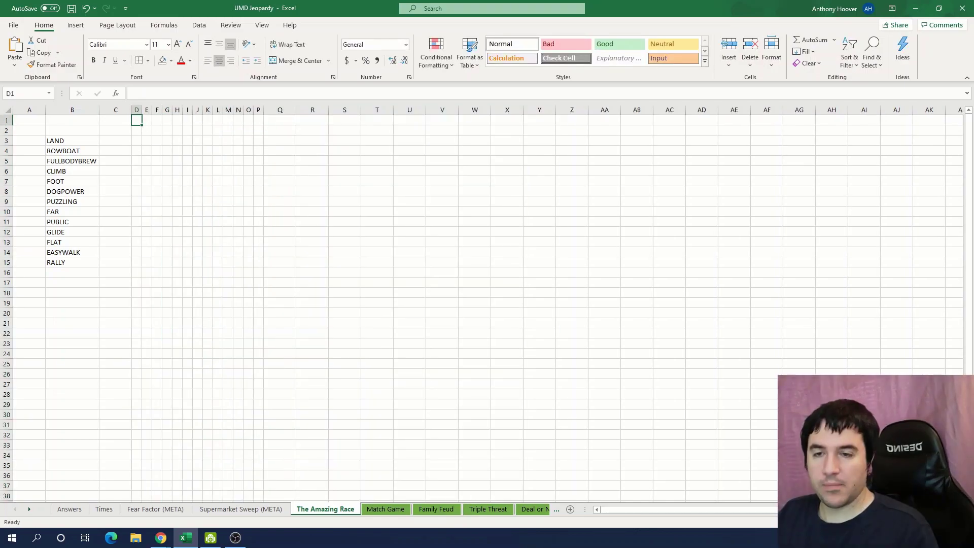
left_click(136, 191)
key("ctrl+1")
left_click(250, 93)
left_click(311, 274)
left_click(148, 190)
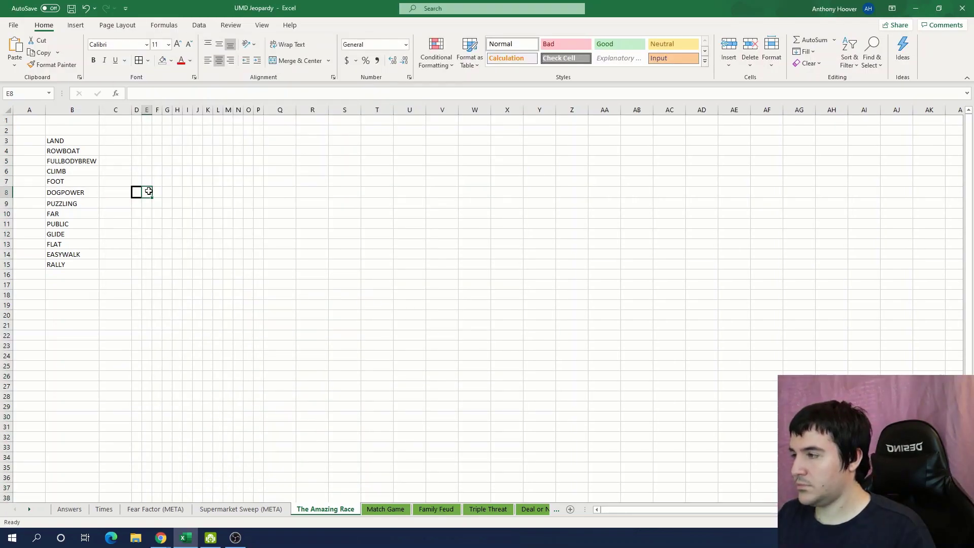
Step: Format the borders of E5:E7 with a thick line along the left side to extend the maze outline from D8
left_click(148, 60)
left_click_drag(147, 161, 147, 181)
left_click(148, 61)
left_click(170, 363)
left_click(221, 142)
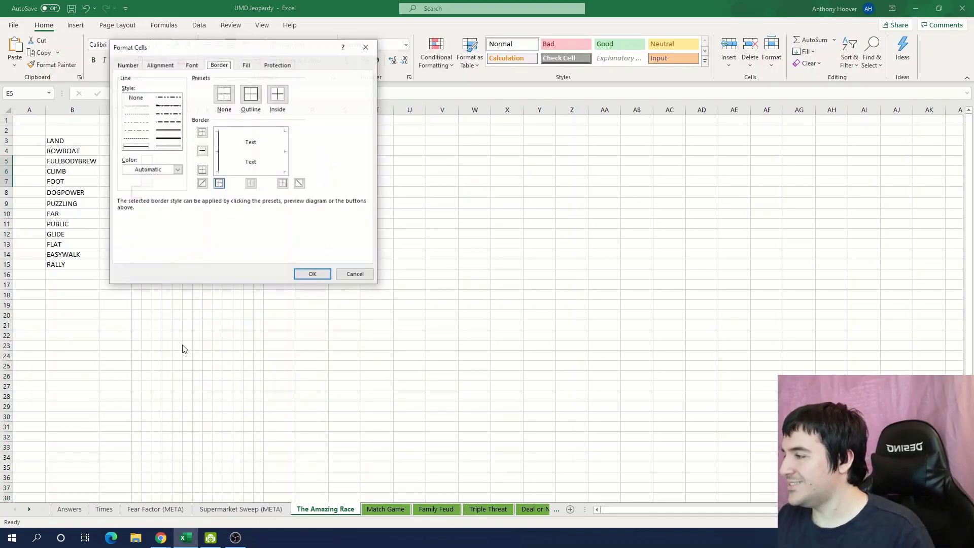
key("Return")
key("ctrl+1")
left_click(202, 170)
key("Return")
Step: Add thick top and right borders to the outline's column E section above D8
left_click(148, 60)
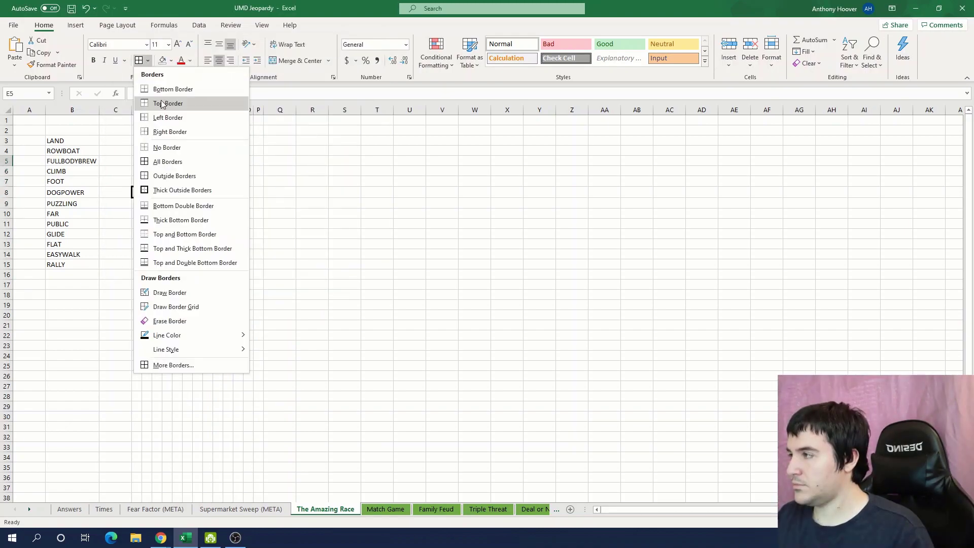
left_click(169, 364)
left_click(252, 131)
left_click(286, 152)
left_click(310, 274)
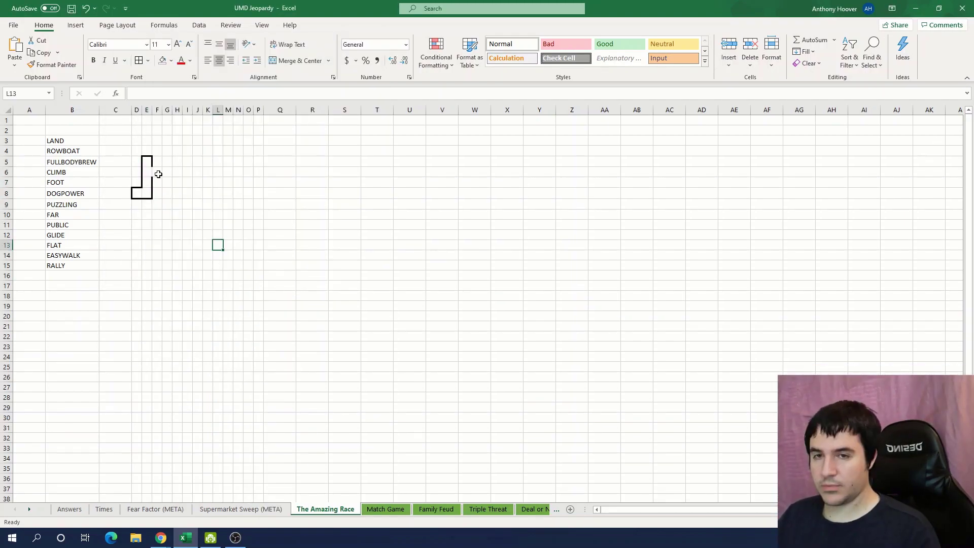
Step: Trace the rest of the maze outline with Draw Border, from the upper path in row 2 down to row 22
left_click(177, 162)
left_click(208, 131)
key("ctrl+1")
key("Return")
left_click(147, 61)
left_click(169, 292)
mouse_move(213, 125)
left_mouse_down()
mouse_move(172, 125)
mouse_move(163, 175)
mouse_move(198, 197)
mouse_move(181, 137)
mouse_move(237, 149)
mouse_move(234, 192)
mouse_move(244, 199)
left_mouse_up()
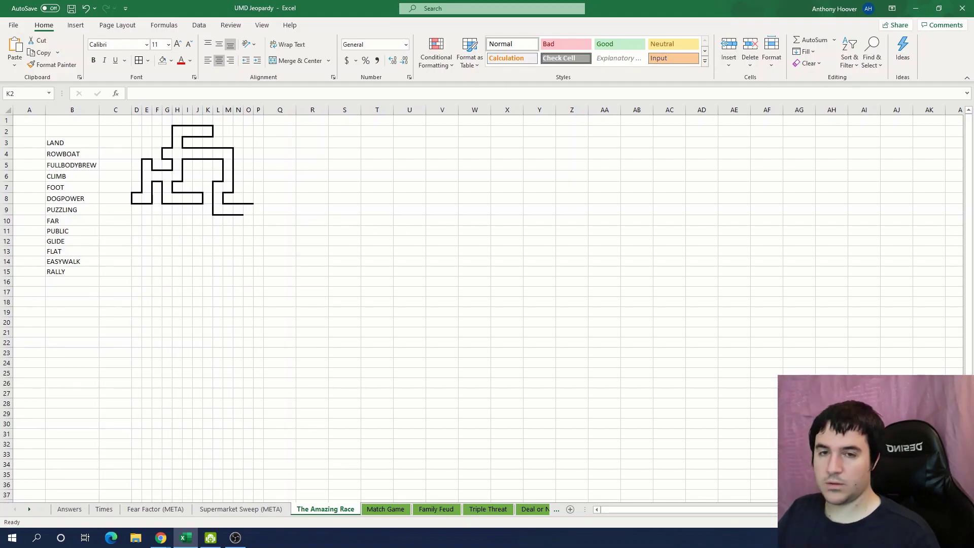
mouse_move(267, 198)
left_mouse_down()
mouse_move(253, 202)
mouse_move(250, 278)
mouse_move(212, 262)
mouse_move(205, 238)
mouse_move(203, 290)
mouse_move(195, 254)
mouse_move(187, 272)
mouse_move(215, 274)
mouse_move(233, 307)
mouse_move(267, 283)
mouse_move(267, 232)
left_mouse_up()
scroll(629, 193, "down", 1)
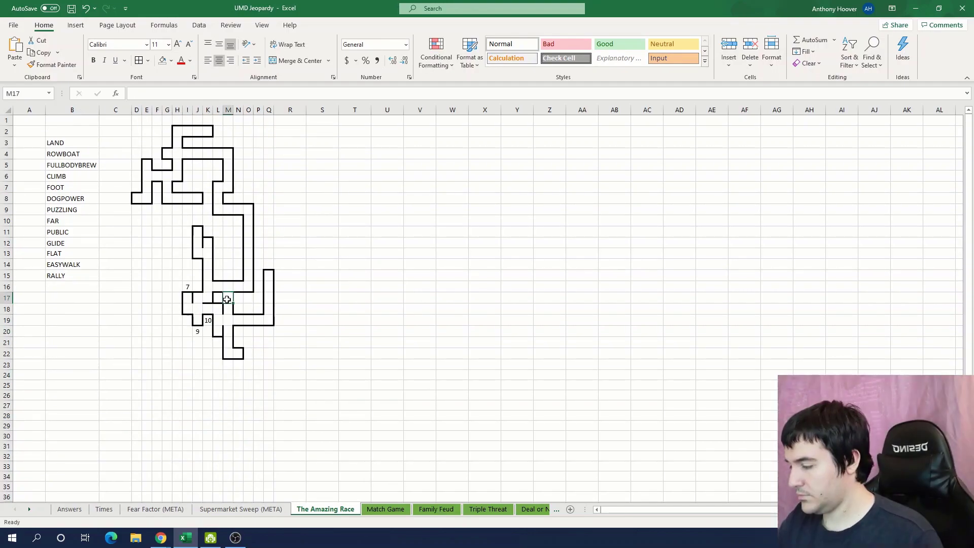
Step: Enter the word-length numbers around the maze outline, including 15 in K9, 5 in E4 and 8 in H1
left_click(208, 210)
type("15")
key("Return")
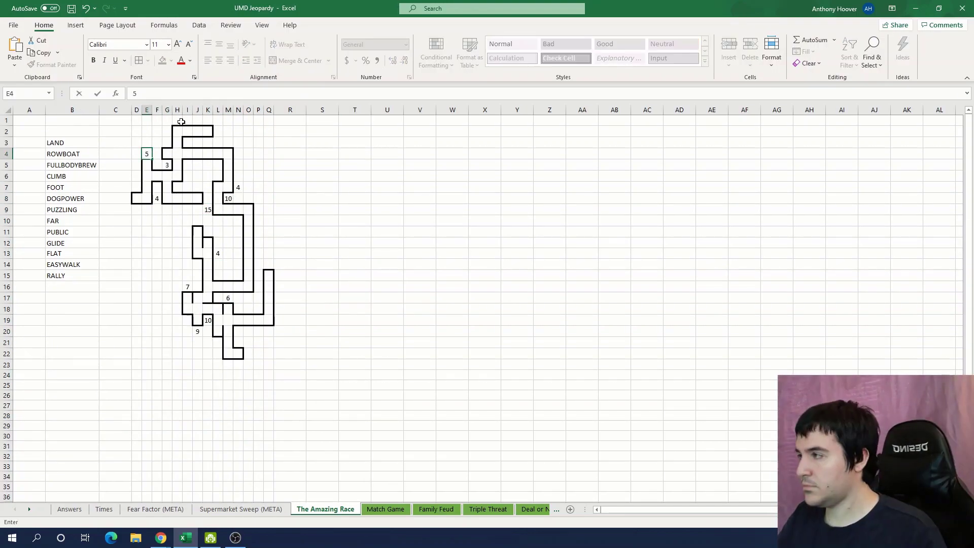
left_click(288, 165)
scroll(407, 348, "up", 2)
key("alt+Tab")
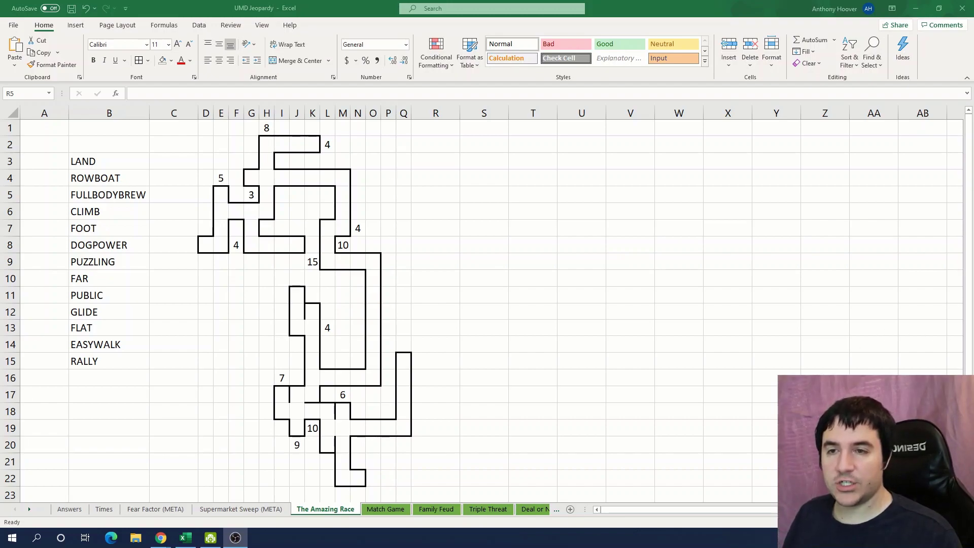
Step: Enter the alternative Detour options AIR beside LAND in C3 and NEAR beside FAR in C10
left_click(163, 160)
left_click(159, 161)
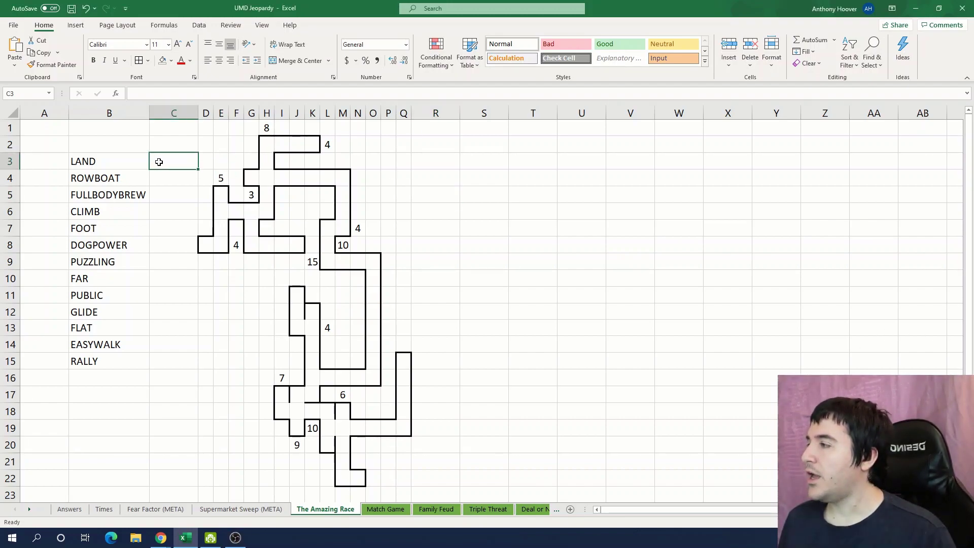
left_click_drag(159, 161, 163, 361)
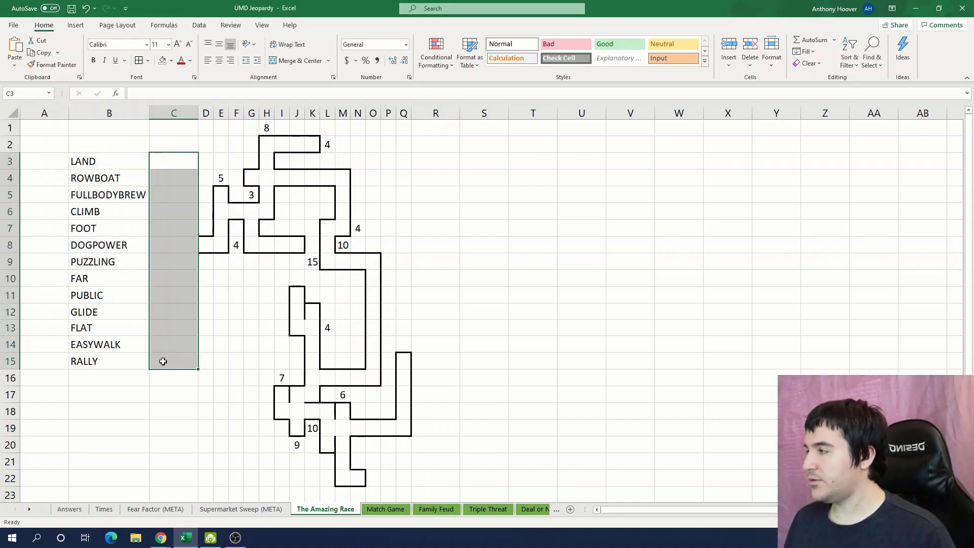
left_click(158, 154)
type("AIR")
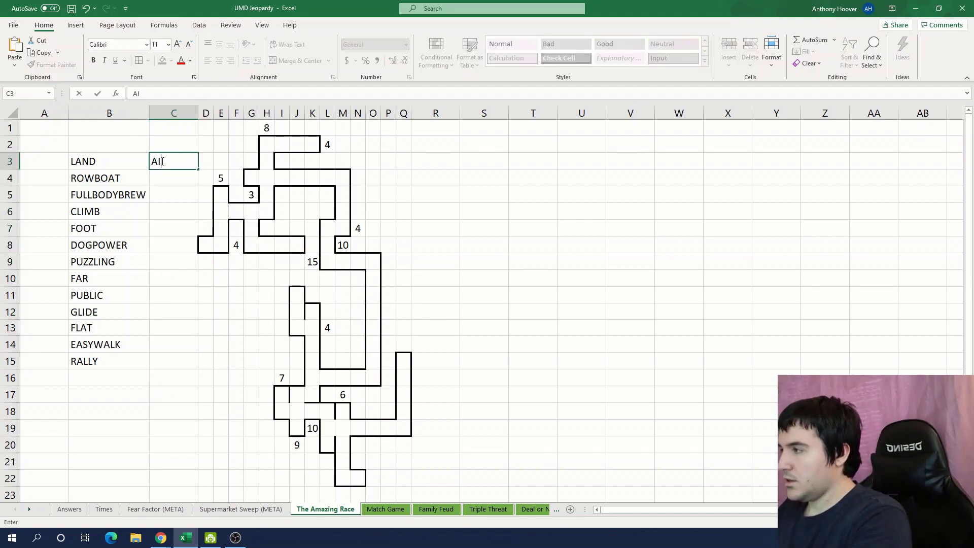
key("Return")
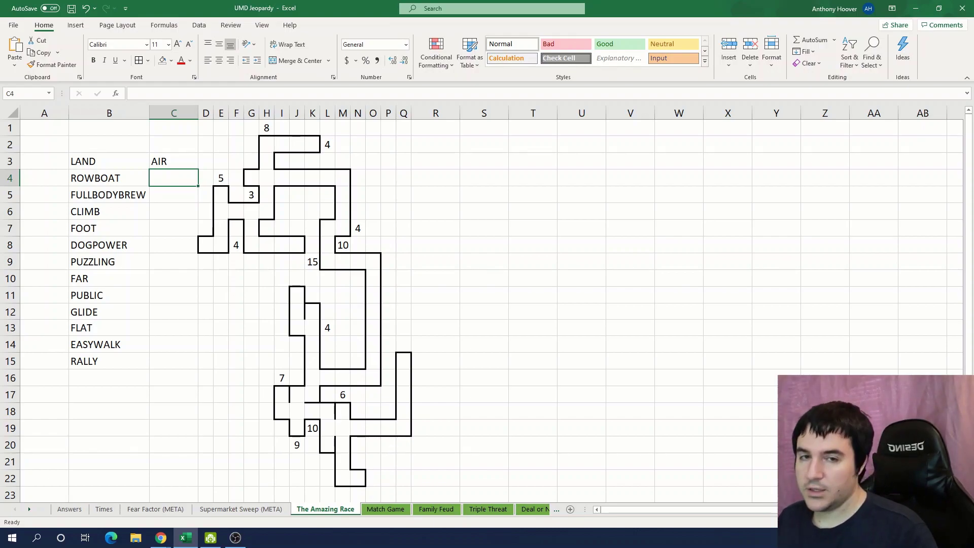
left_click(163, 273)
type("NEAR")
key("Return")
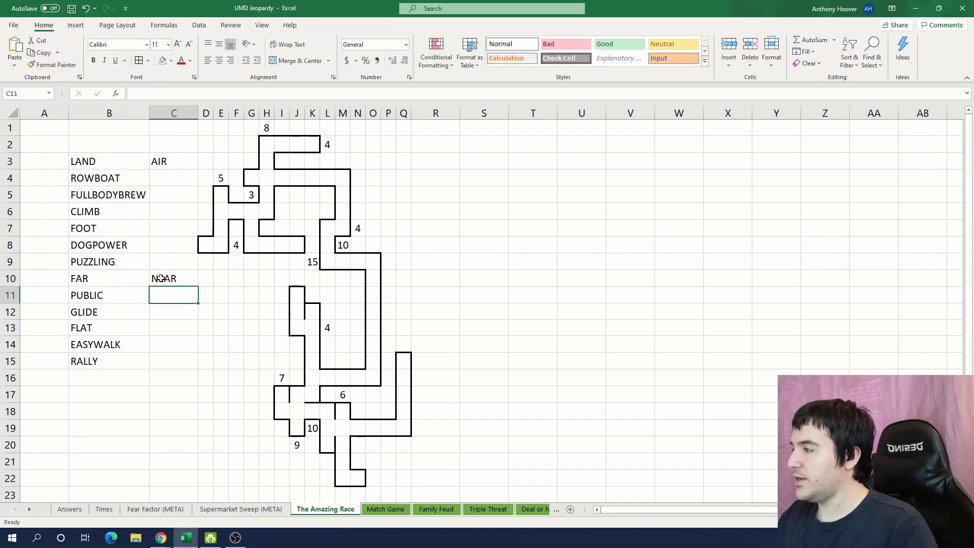
Step: Fill the remaining Detour alternatives in C4:C15, including FULLBODYMASSAGE, TOUGHCLIMB, LISTENING, ELEPHANT, HORSEPOWER and VOLLEY
left_click_drag(173, 166, 168, 361)
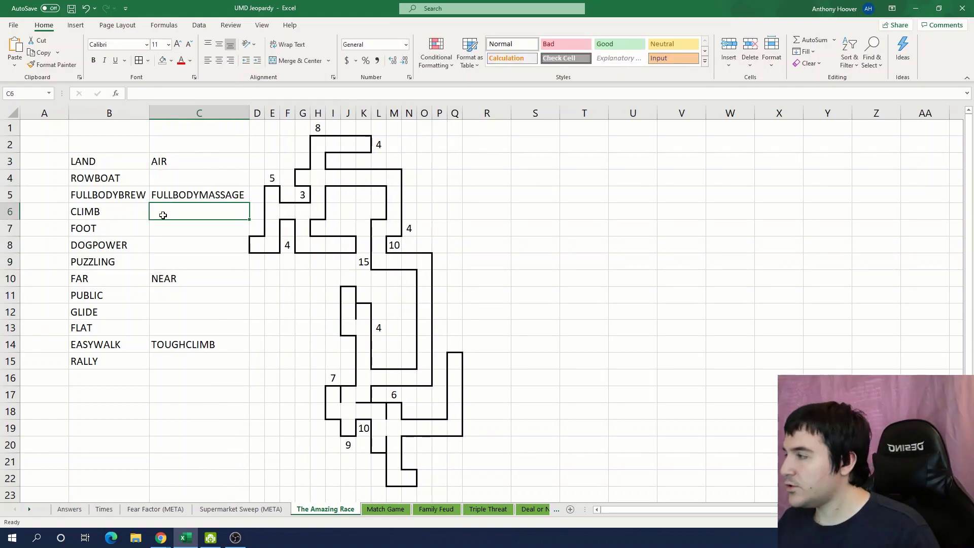
left_click(164, 262)
type("LISTENING")
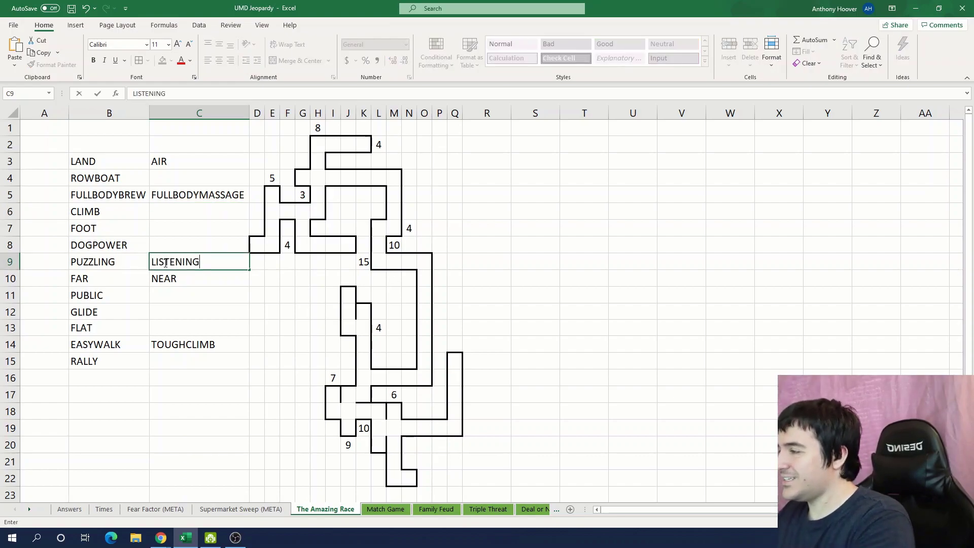
key("Return")
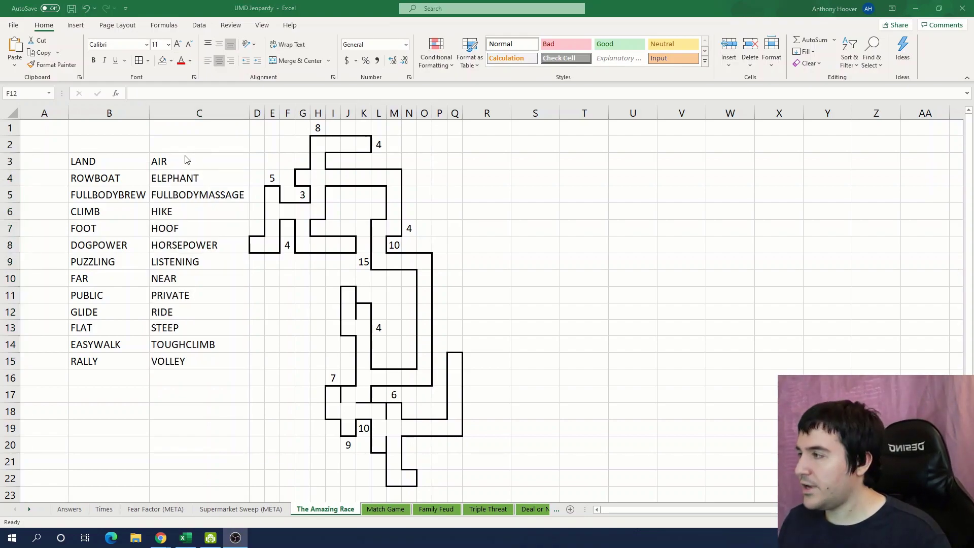
Step: Insert a new column D and calculate each answer's length in D3:D15 with =LEN(C3) filled down
key("alt+Tab")
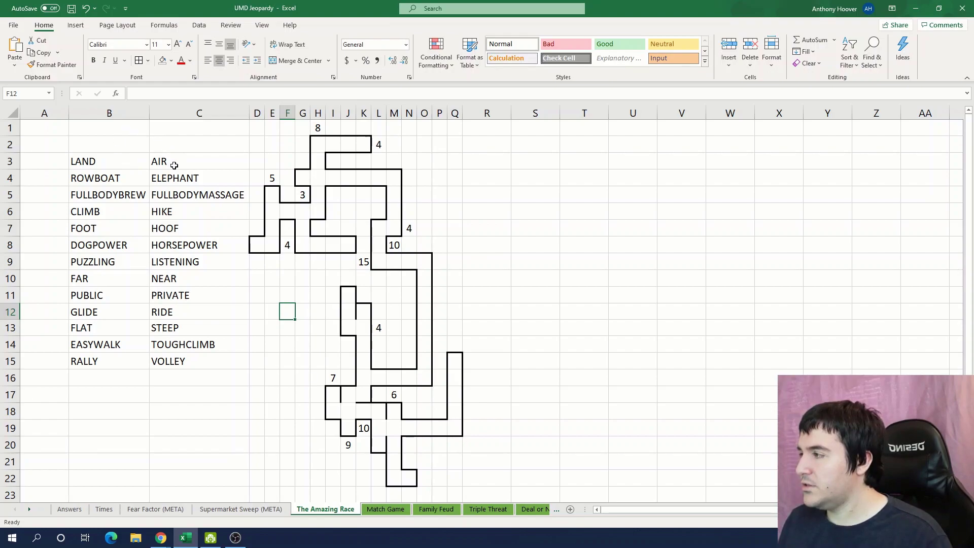
left_click_drag(174, 166, 198, 361)
left_click(256, 328)
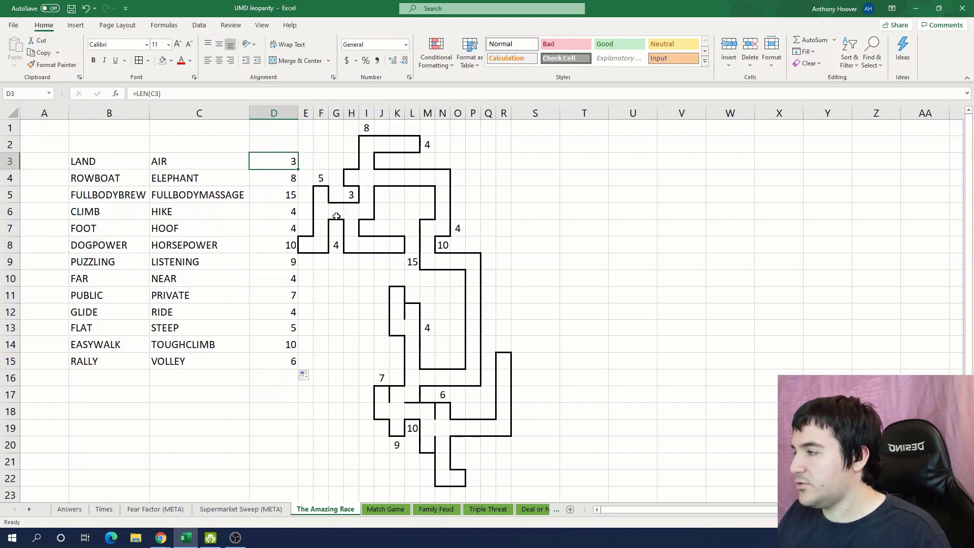
Step: Write AIR down H6:H8 and RIDE across H8:K8 in the maze, and highlight both words yellow in column C
left_click(350, 211)
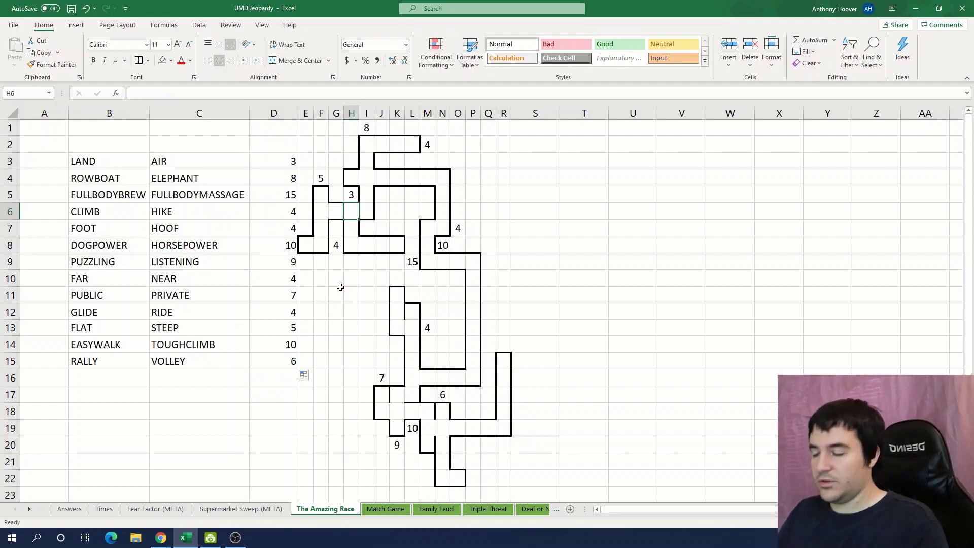
type("A")
key("Return")
type("I")
key("Return")
type("R")
key("Up")
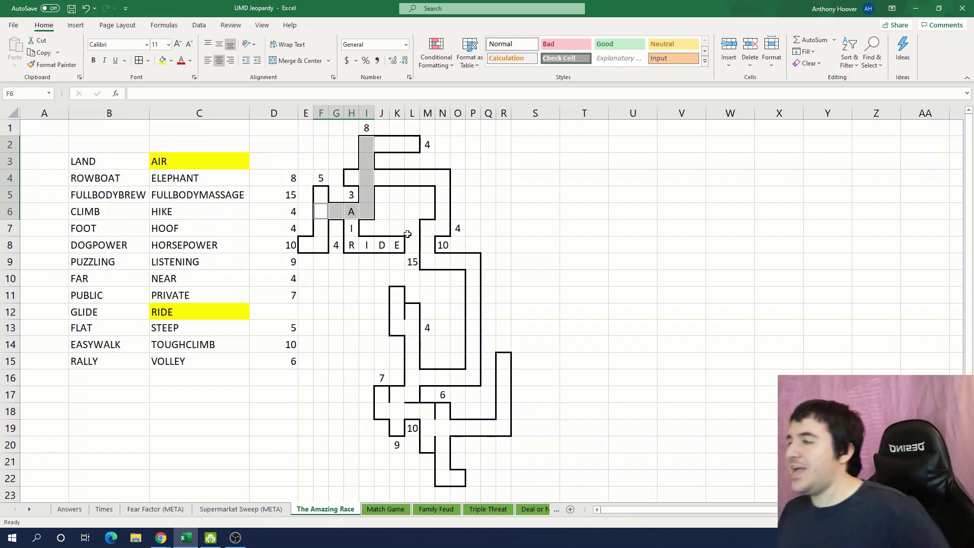
Step: Write ELEPHANT from I2 around to F6 and STEEP from F5 down to E8, highlighting both words yellow
left_click(366, 144)
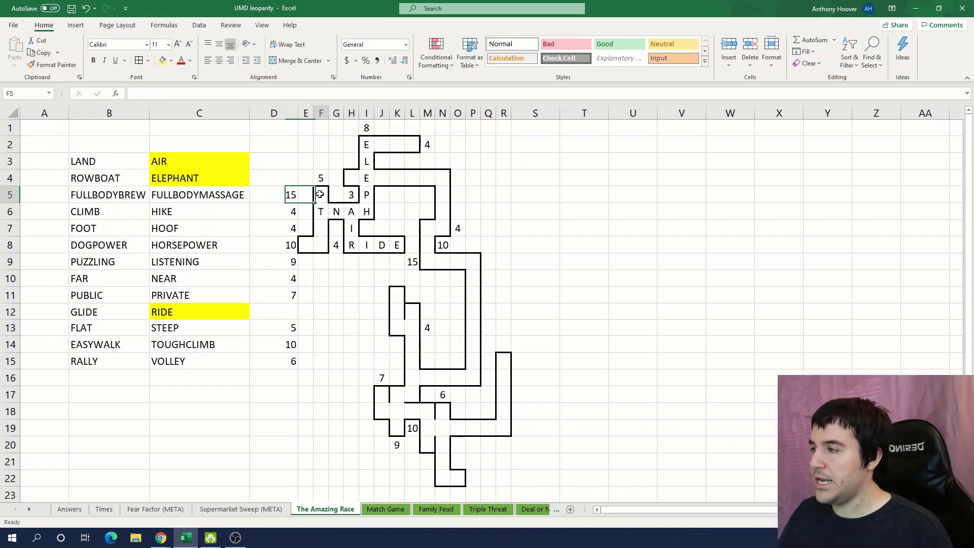
left_click_drag(321, 195, 321, 243)
left_click(307, 246)
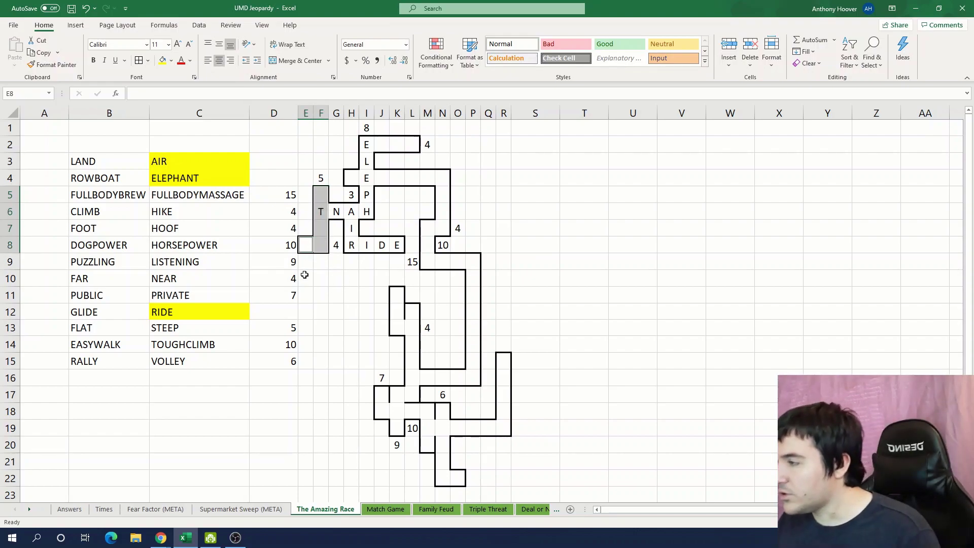
left_click(324, 193)
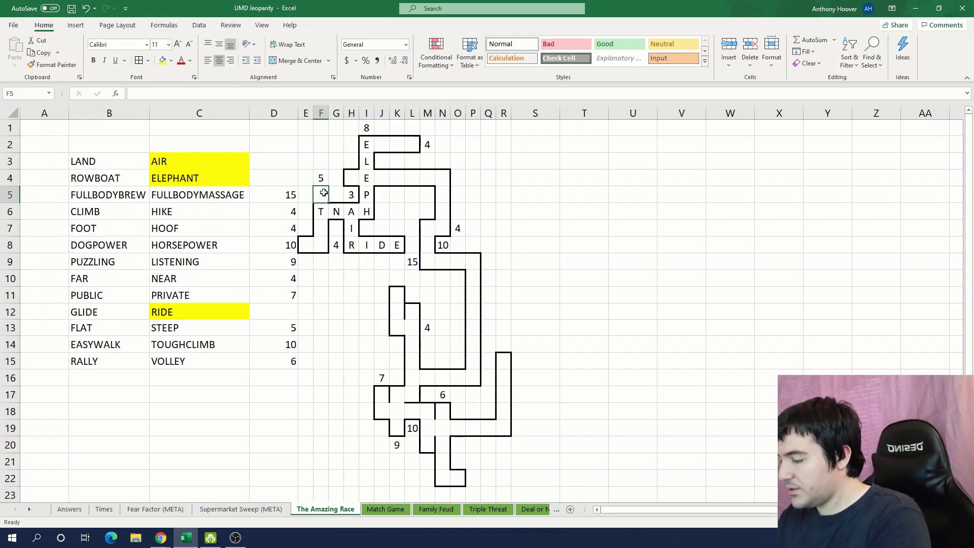
type("S")
key("Return")
Step: Write HIKE backwards from L2 to the E in I2 and highlight it yellow in the word list
left_click_drag(412, 147, 366, 144)
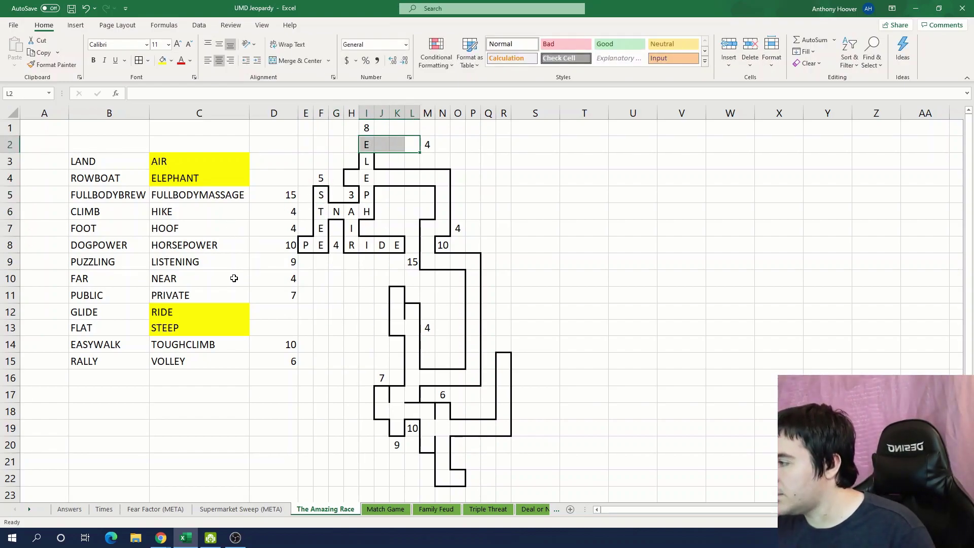
left_click(222, 212)
left_click(419, 144)
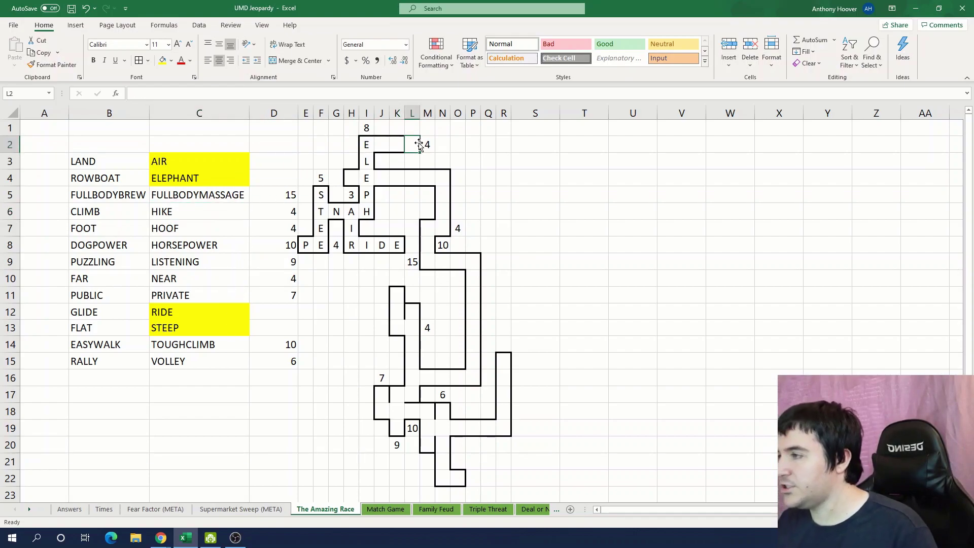
type("H")
key("Return")
Step: Write HORSEPOWER from N7 up to N4 and back to H4, and highlight it yellow in the word list
left_click_drag(443, 229, 350, 178)
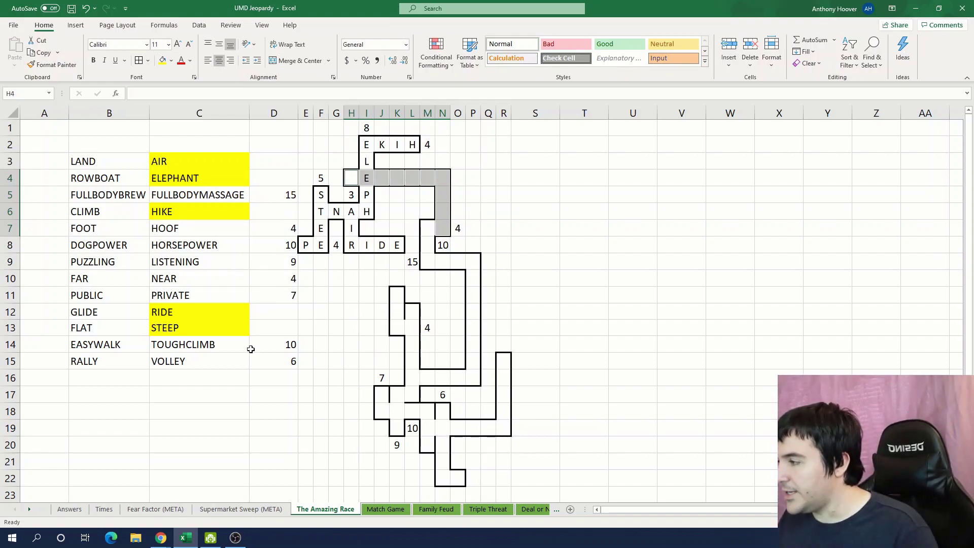
left_click(207, 245)
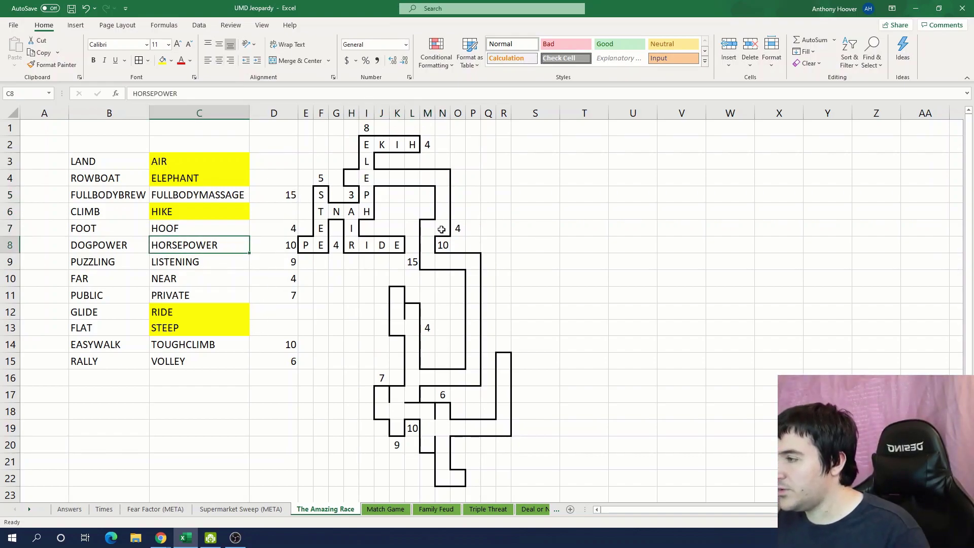
left_click(441, 229)
key("ctrl+z")
key("ctrl+z")
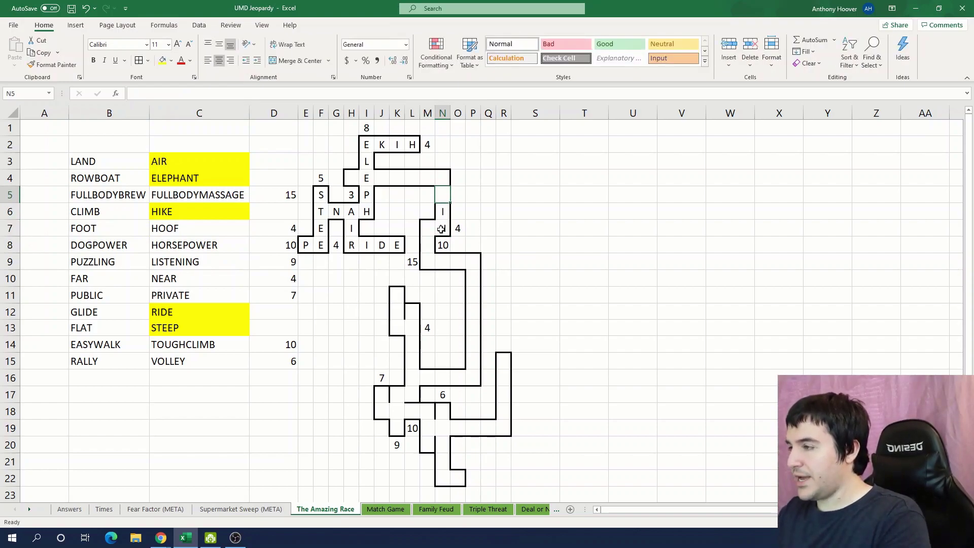
left_click(442, 230)
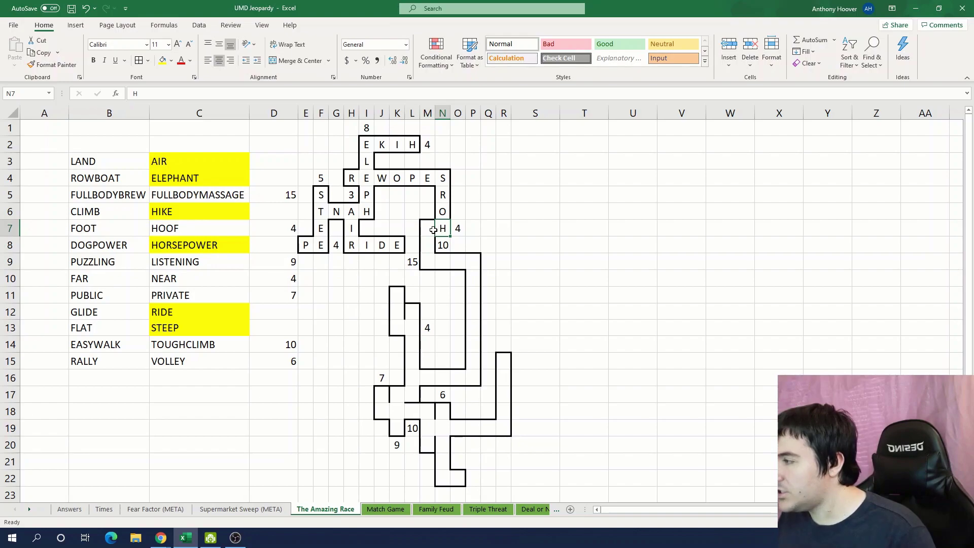
Step: Write HOOF from the H in N7 through M7 down to M9 and highlight it yellow
left_click(428, 228)
left_click(427, 245)
left_click(425, 264)
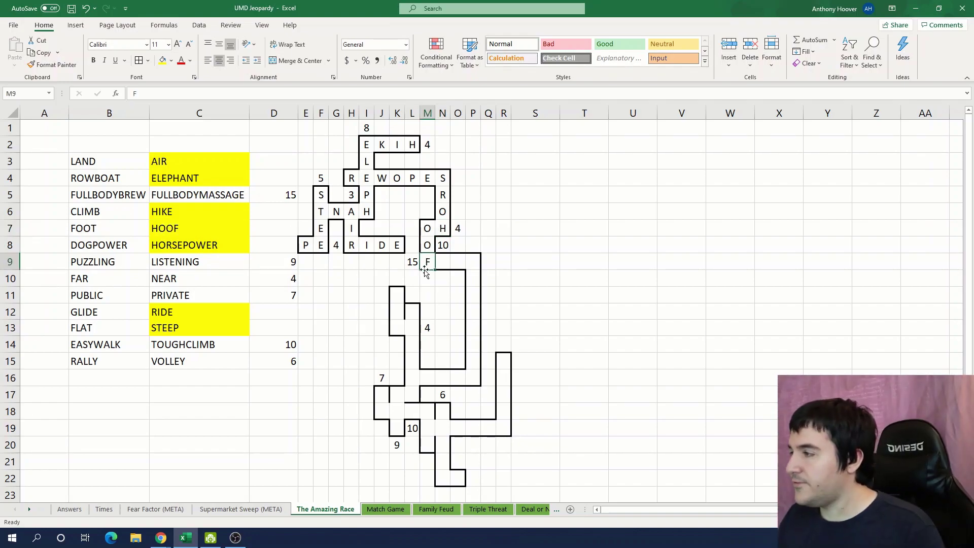
Step: Write FULLBODYMASSAGE from M9 across to P9, down to P16 and back to L16, and highlight it yellow
left_click(440, 265)
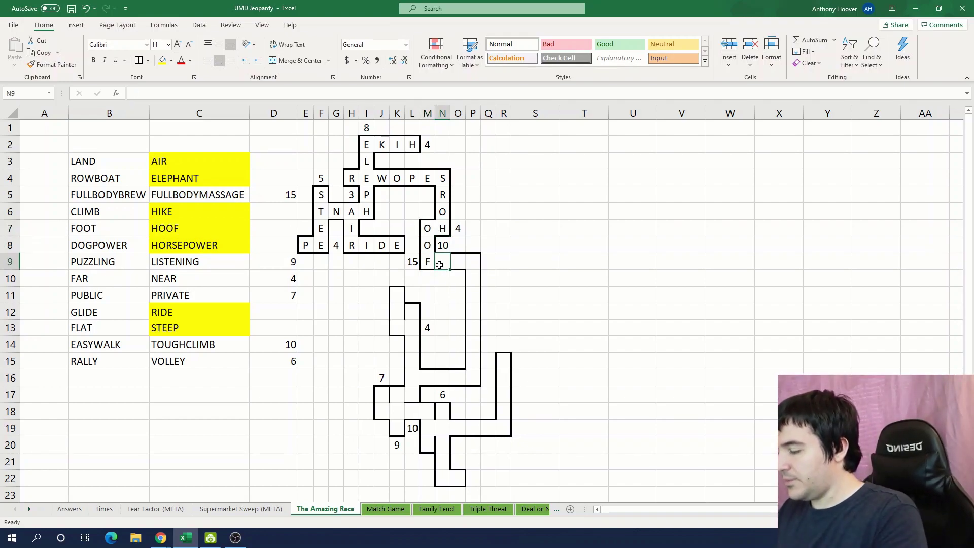
type("U")
left_click(458, 262)
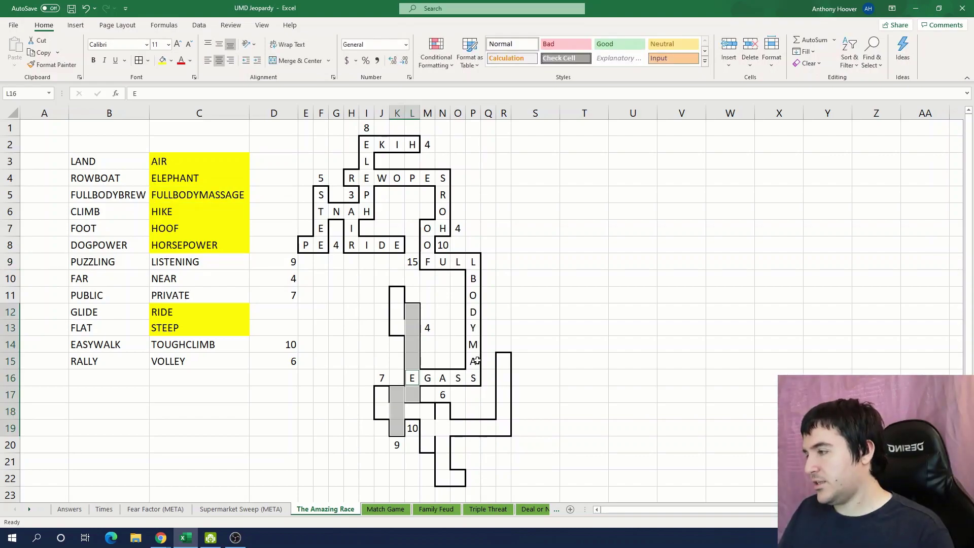
Step: Write LISTENING from K19 up to K17, across to L17 and up to L12
left_click(392, 425)
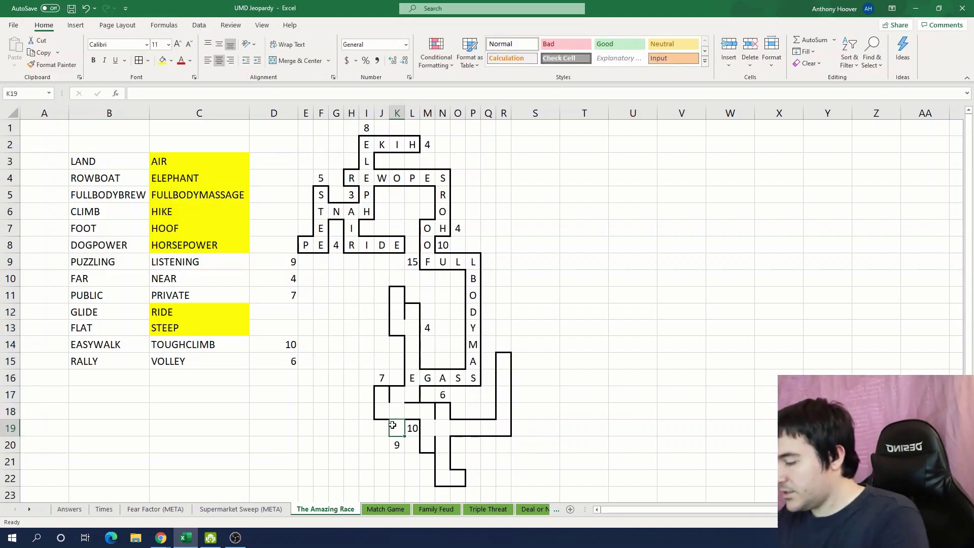
type("L")
key("Up")
type("I")
key("Up")
type("S")
key("Right")
type("T")
key("Up")
key("Up")
type("N")
key("Up")
type("I")
key("Up")
type("N")
key("Up")
type("G")
key("Left")
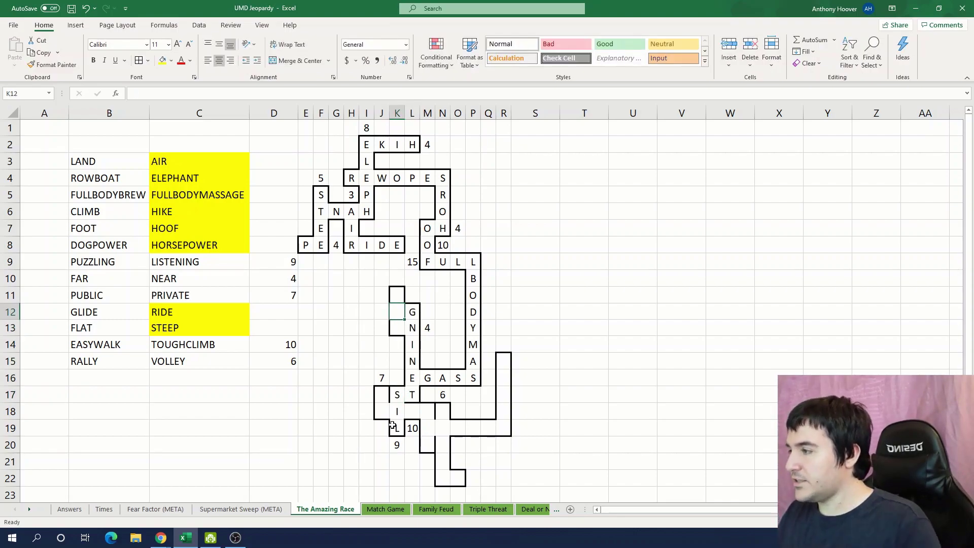
Step: Write NEAR from the N in L13 through K13 up to K11 and highlight it yellow in the word list
left_click(399, 329)
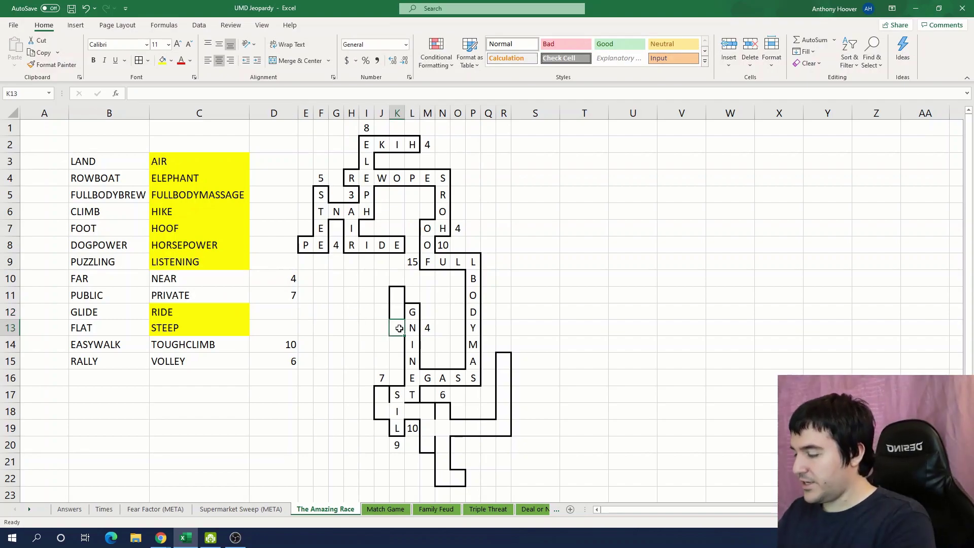
type("E")
key("Up")
type("A")
key("Up")
type("R")
key("Left")
scroll(378, 388, "down", 1)
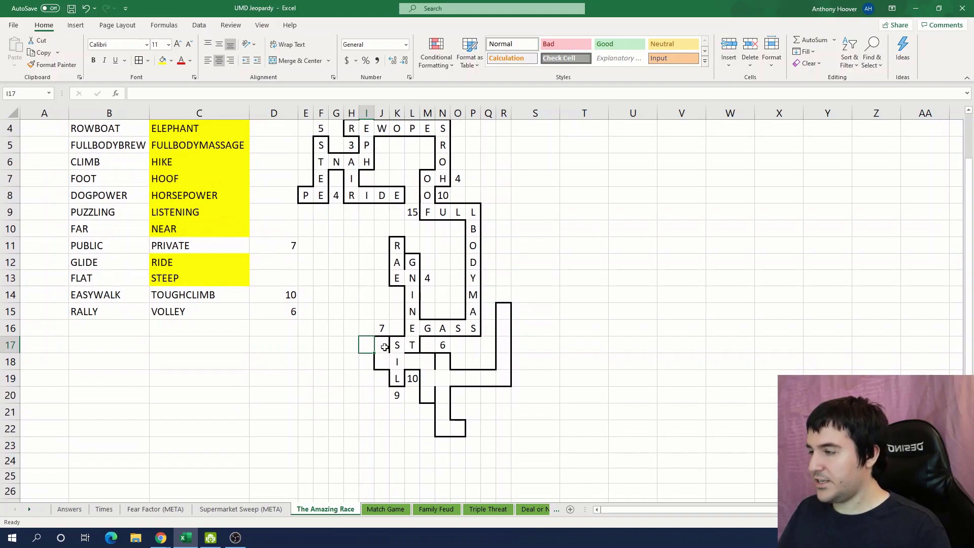
Step: Write PRIVATE from J17 to M20, TOUGHCLIMB from M19 to R15 and VOLLEY from N18 to O22, highlighting all three yellow in the word list
left_click(385, 346)
left_click(383, 362, "ctrl")
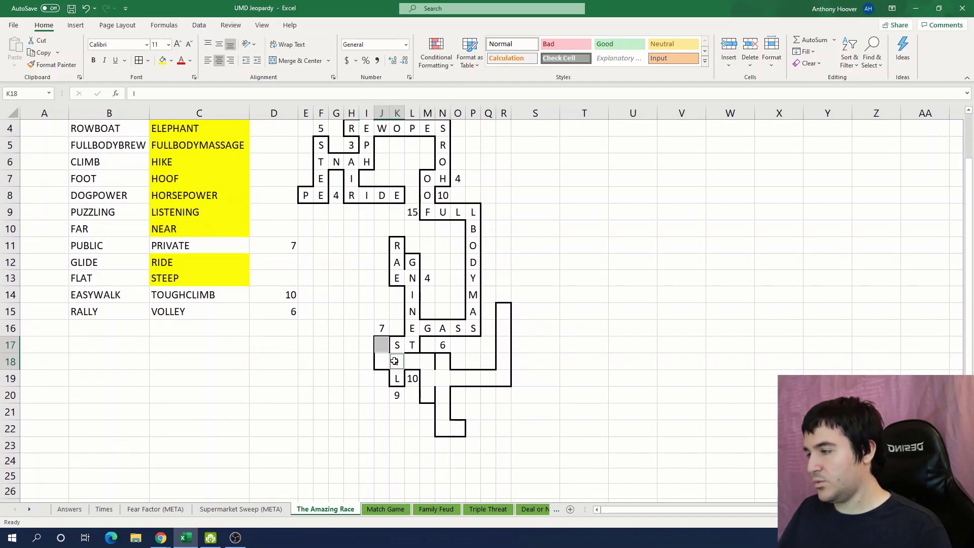
left_click(397, 362, "ctrl")
left_click(412, 361, "ctrl")
left_click(428, 361, "ctrl")
left_click(428, 379, "ctrl")
left_click(428, 399, "ctrl")
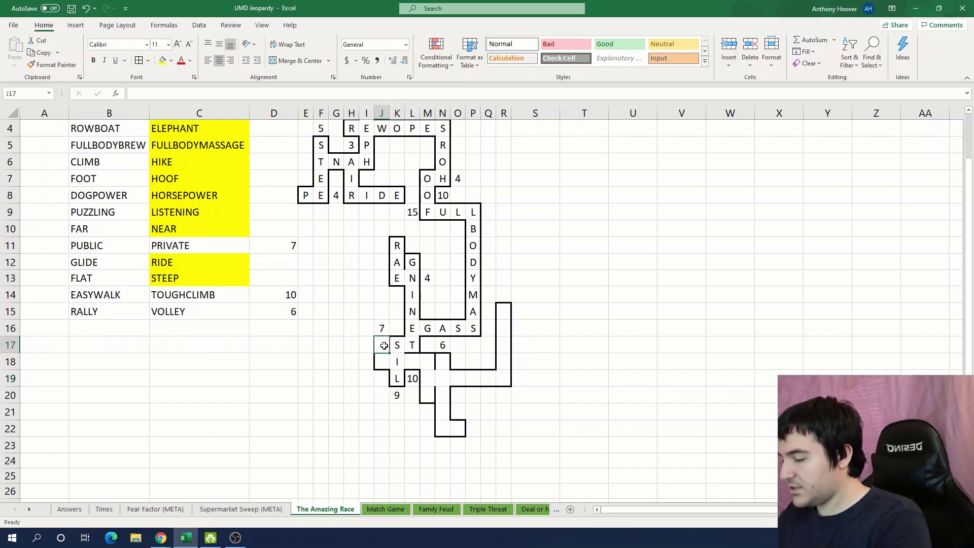
scroll(439, 428, "up", 1)
left_click(440, 428)
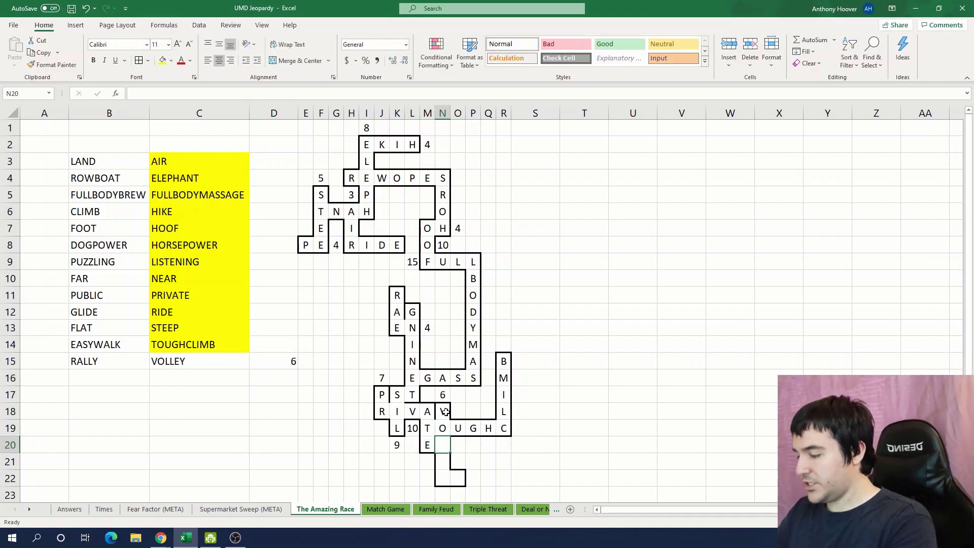
Step: Check the sharp-turns hint in the puzzle PDF and fill the letters at the maze's turns blue, from I2 to N22
key("alt+Tab")
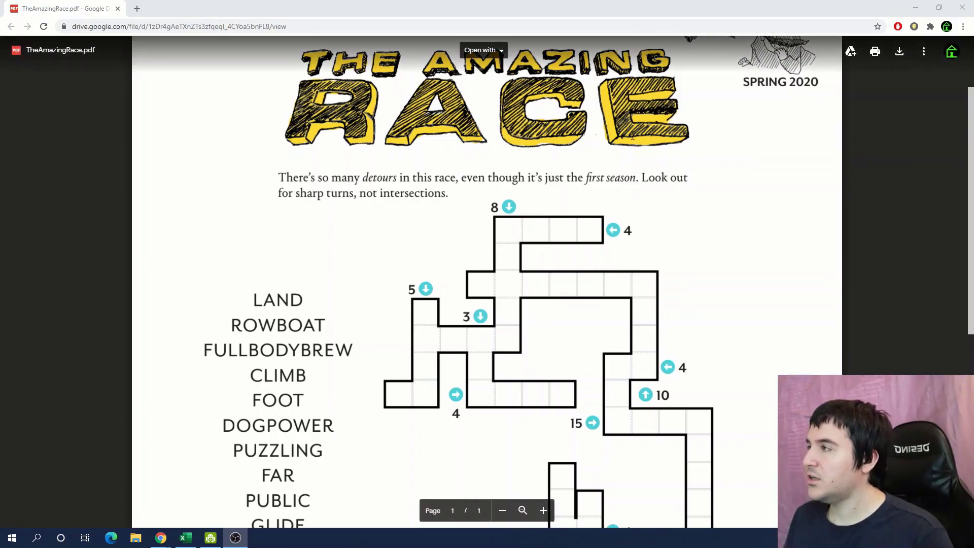
left_click(922, 6)
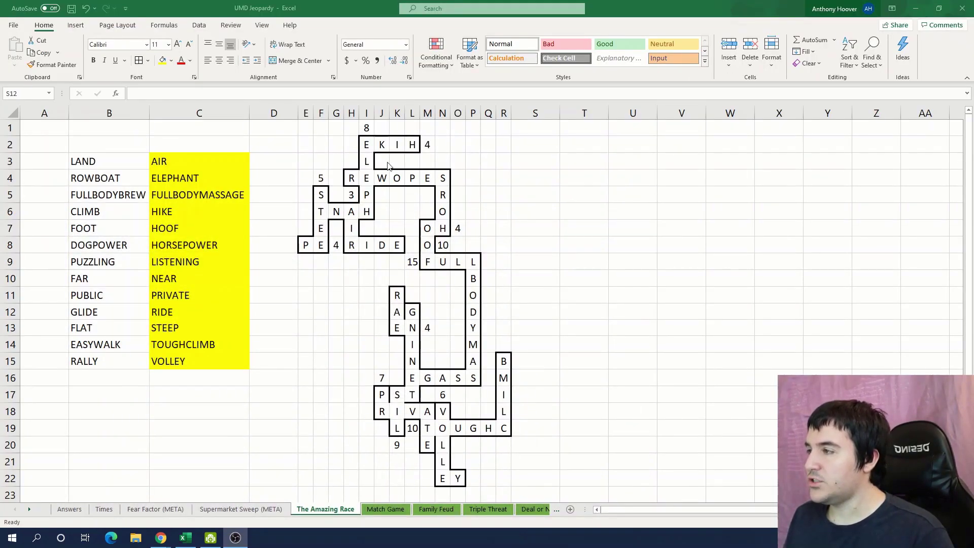
left_click(413, 196)
left_click(367, 144)
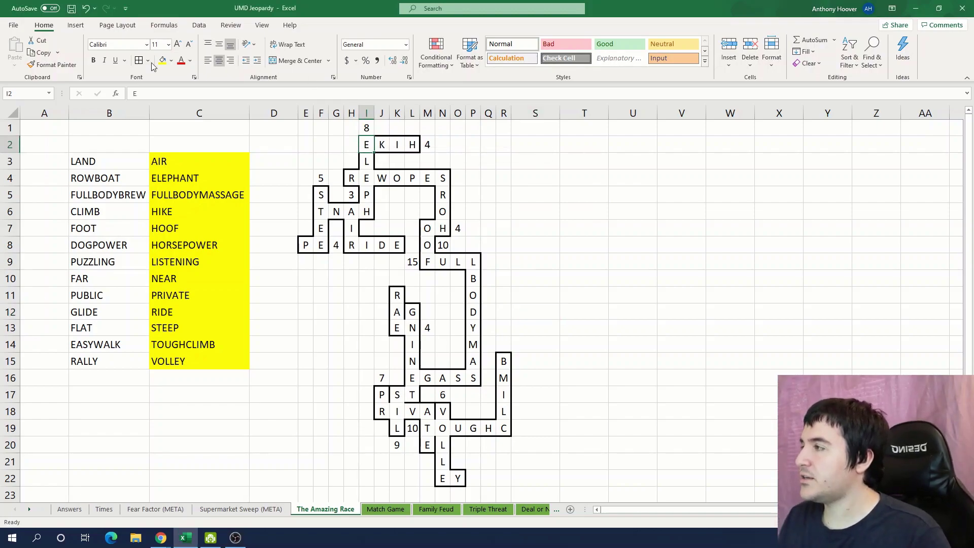
left_click(553, 237)
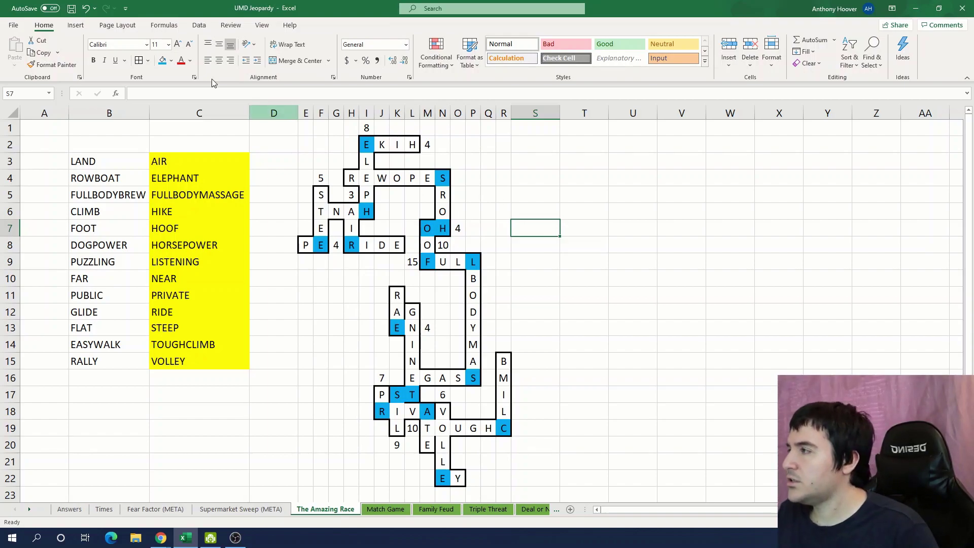
Step: Read through the blue turn letters of the maze, especially those between J18 and N22
left_click(442, 228)
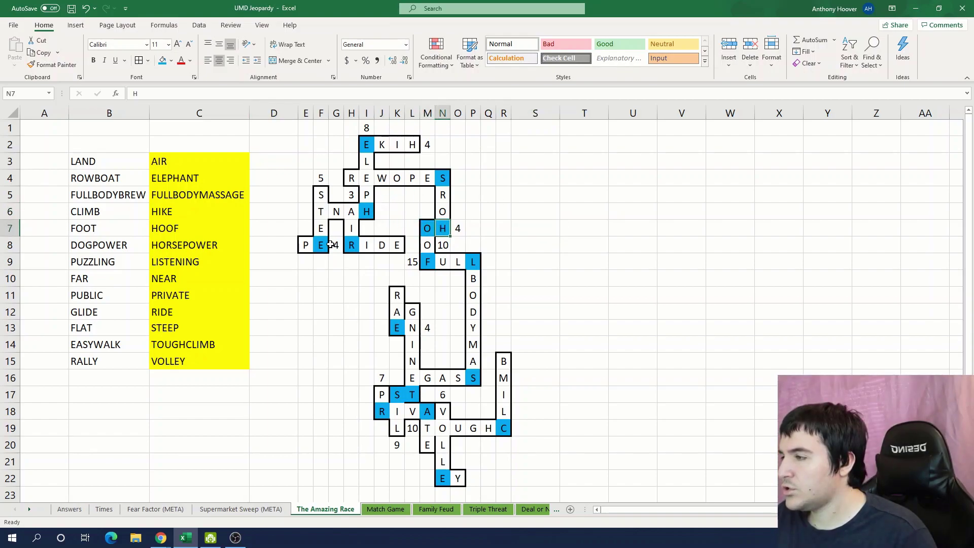
left_click(382, 412)
scroll(487, 426, "up", 5)
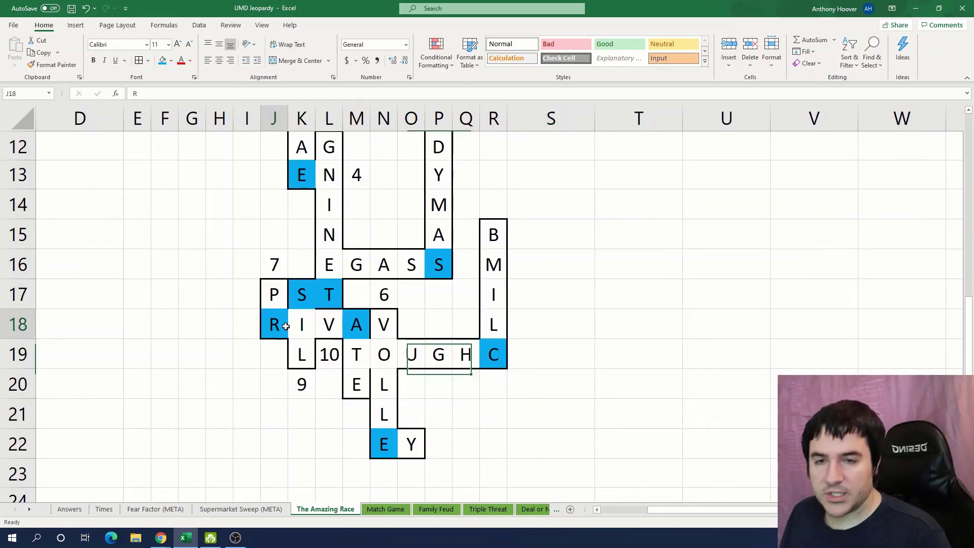
left_click(329, 325)
left_click(357, 325)
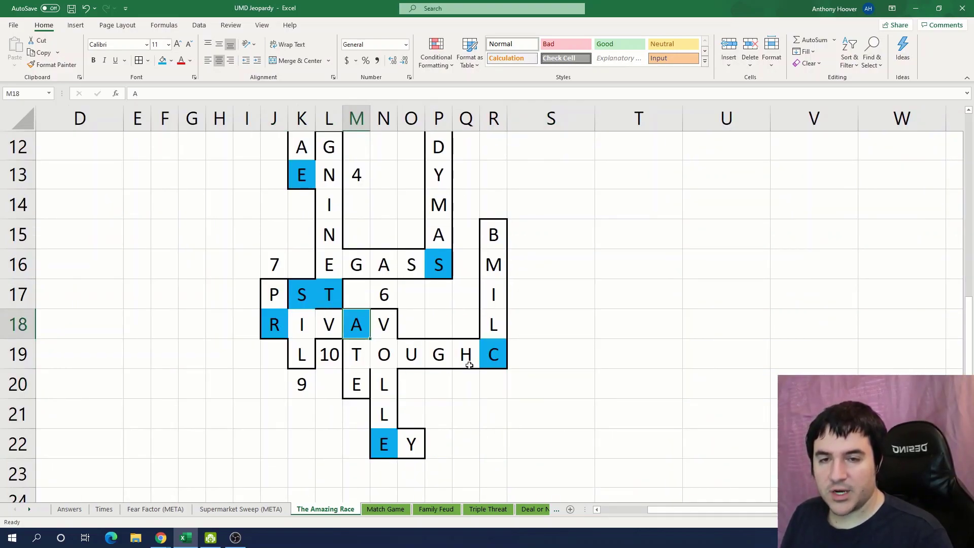
left_click(485, 359)
left_click(402, 436)
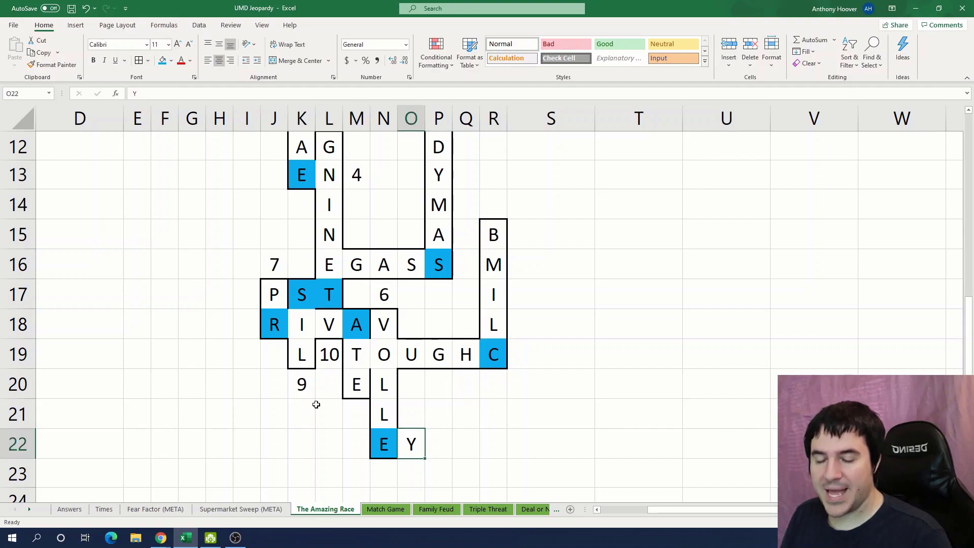
Step: Check the answer blanks and the lower part of the maze in the puzzle PDF
scroll(316, 405, "up", 1)
key("alt+Tab")
left_click_drag(491, 363, 226, 365)
left_click(340, 363)
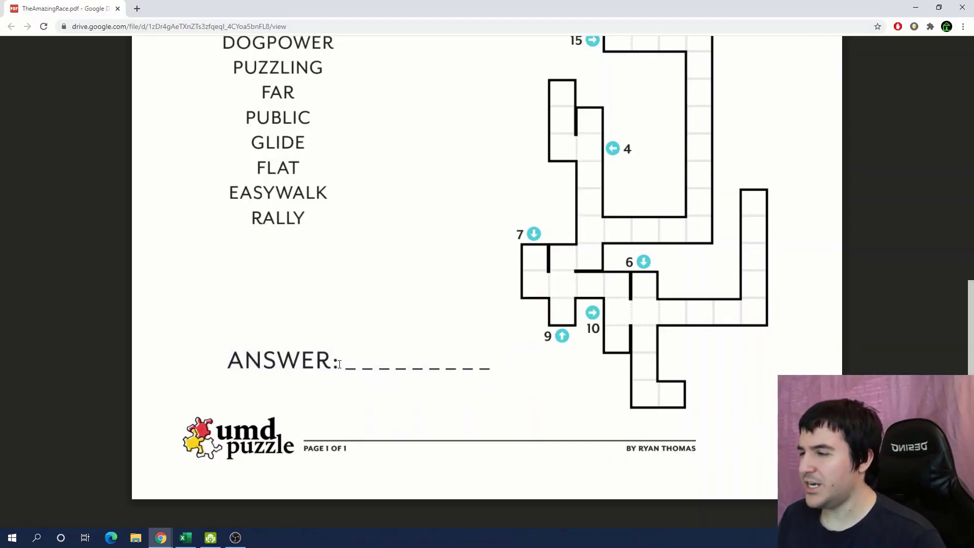
scroll(406, 325, "up", 1)
key("alt+Tab")
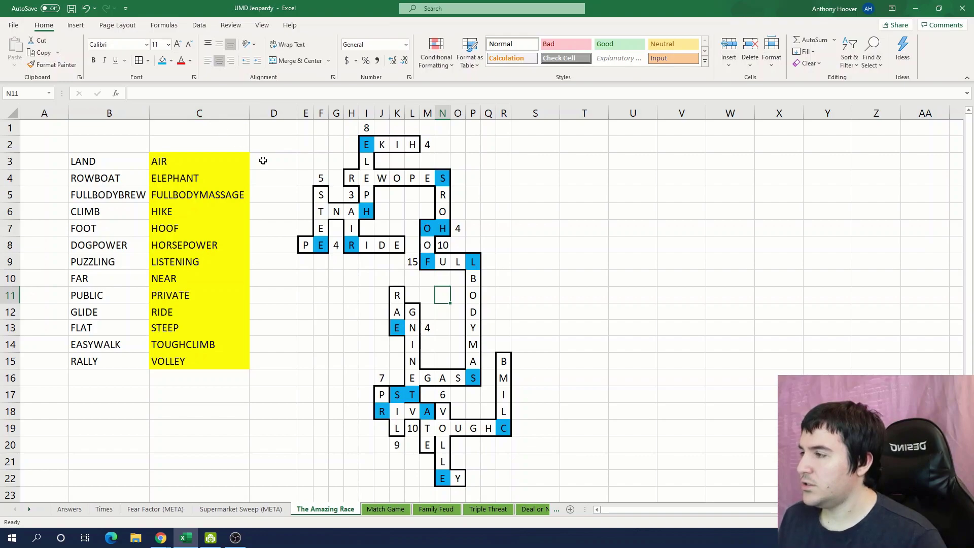
Step: Compare AIR and RIDE around H8 and remove the blue fill from the R where the two words meet
left_click(349, 247)
left_click(357, 277)
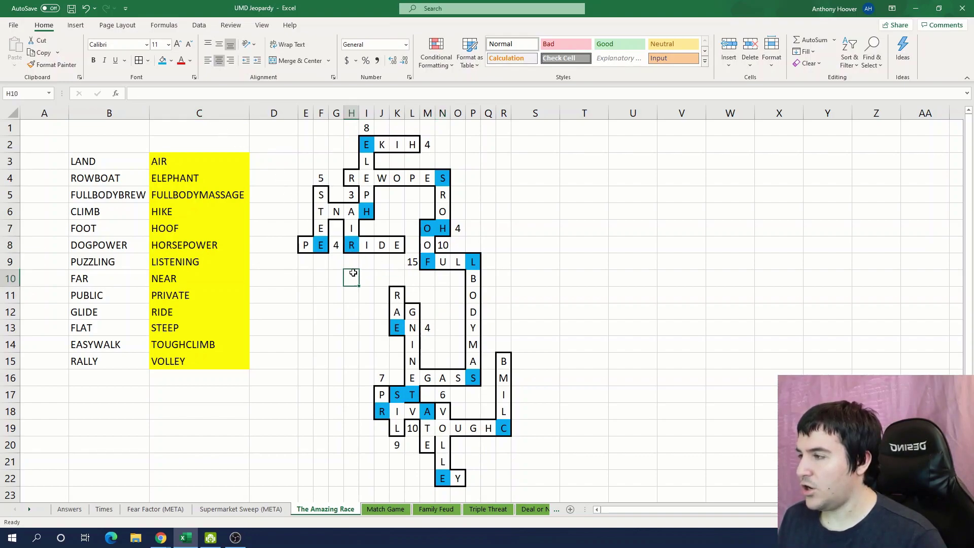
left_click_drag(354, 246, 397, 247)
left_click_drag(351, 213, 354, 248)
left_click(354, 248)
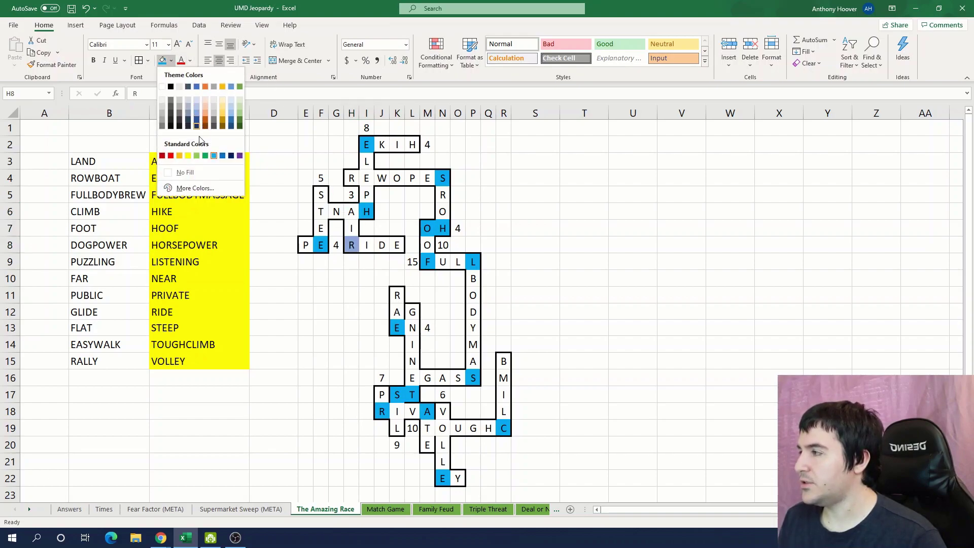
left_click(185, 172)
left_click(336, 294)
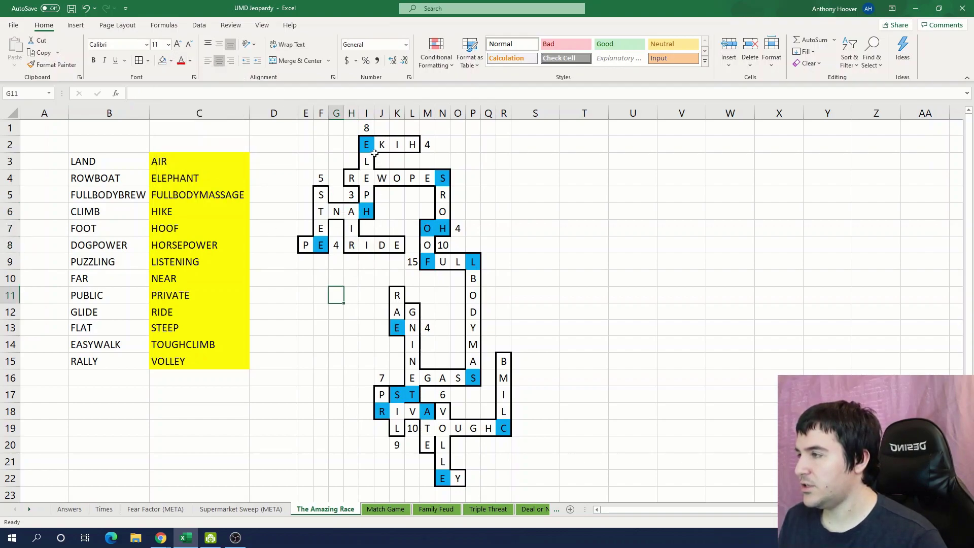
Step: Remove the blue fill from the word-start letters in I2, N7 and M9
left_click_drag(366, 145, 363, 210)
left_click(311, 246)
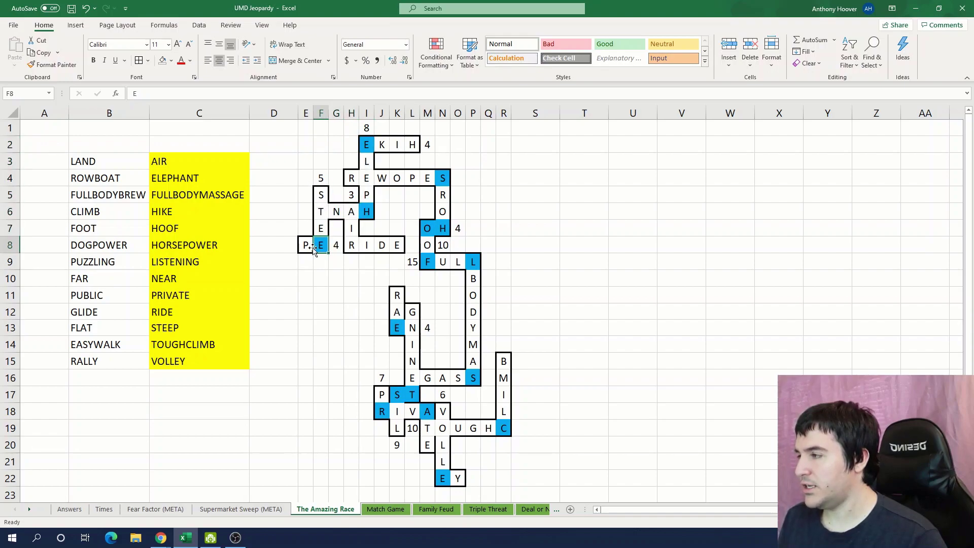
left_click(369, 147)
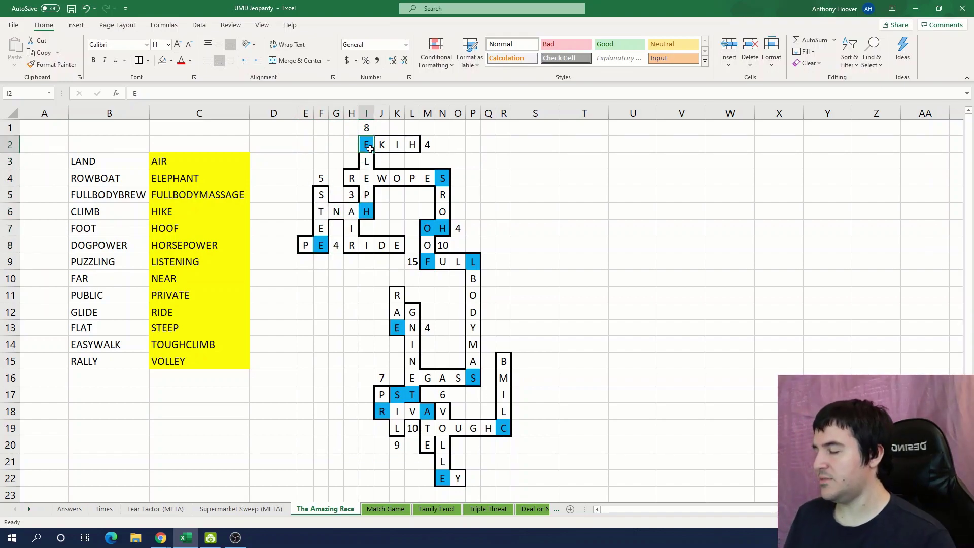
left_click(163, 60)
left_click(523, 189)
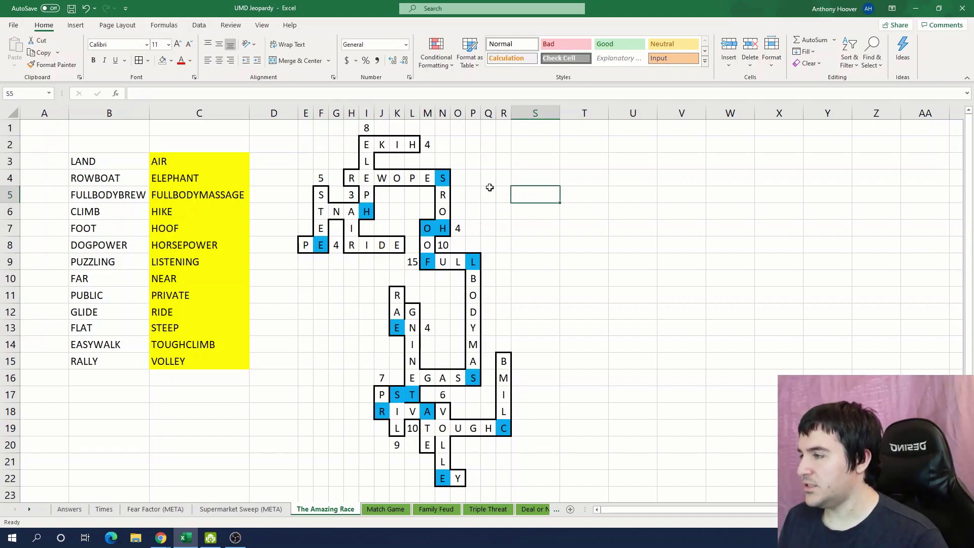
left_click(321, 295)
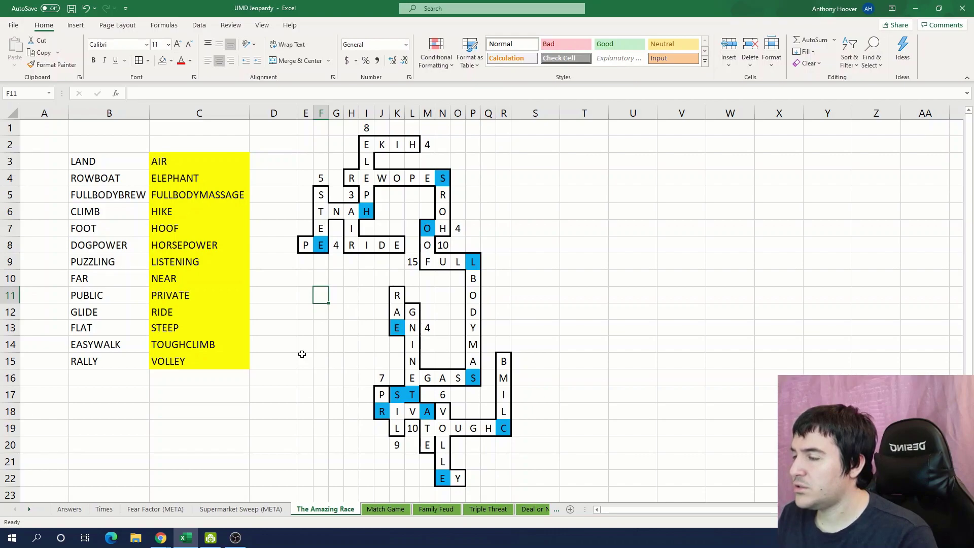
left_click(304, 377)
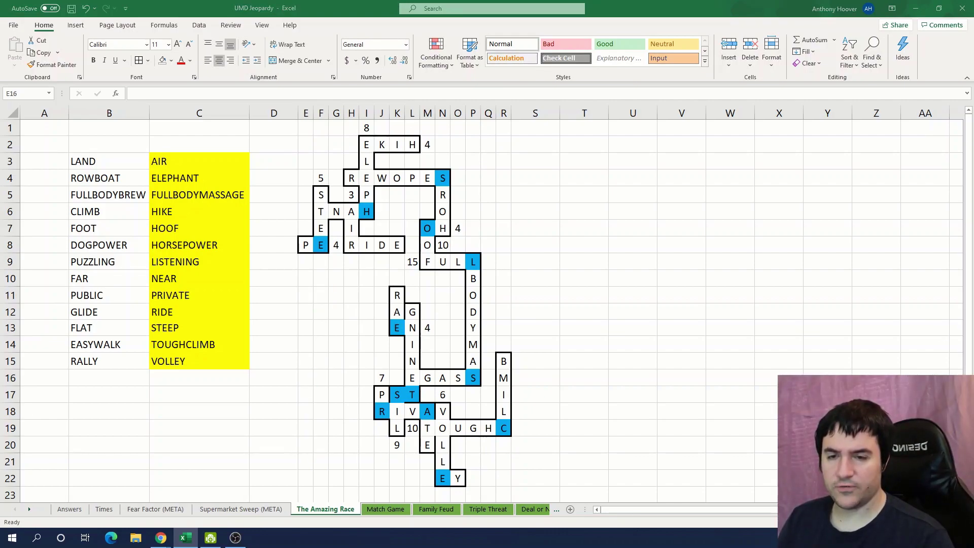
Step: Review the remaining blue letters around L17, L18 and R19 to work out the clue phrase
key("alt+Tab")
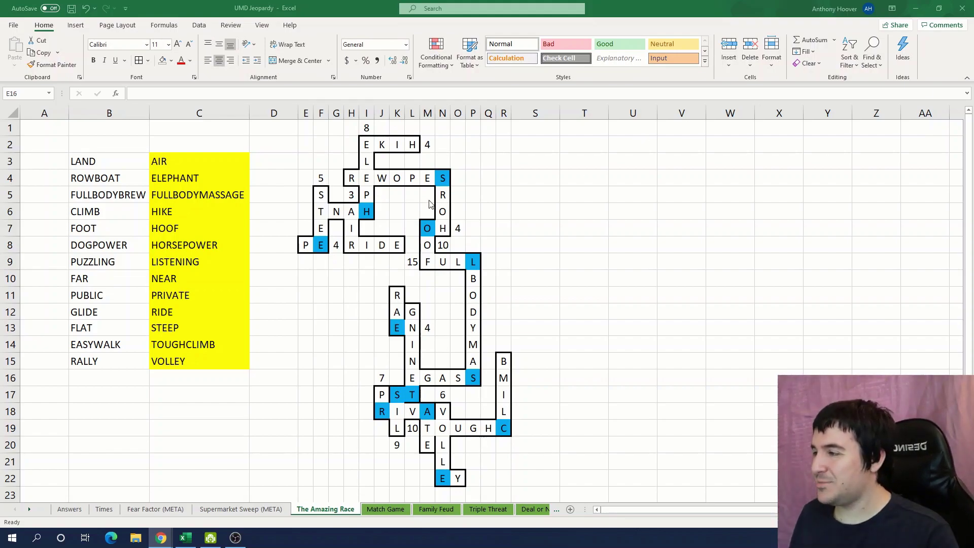
left_click(413, 397)
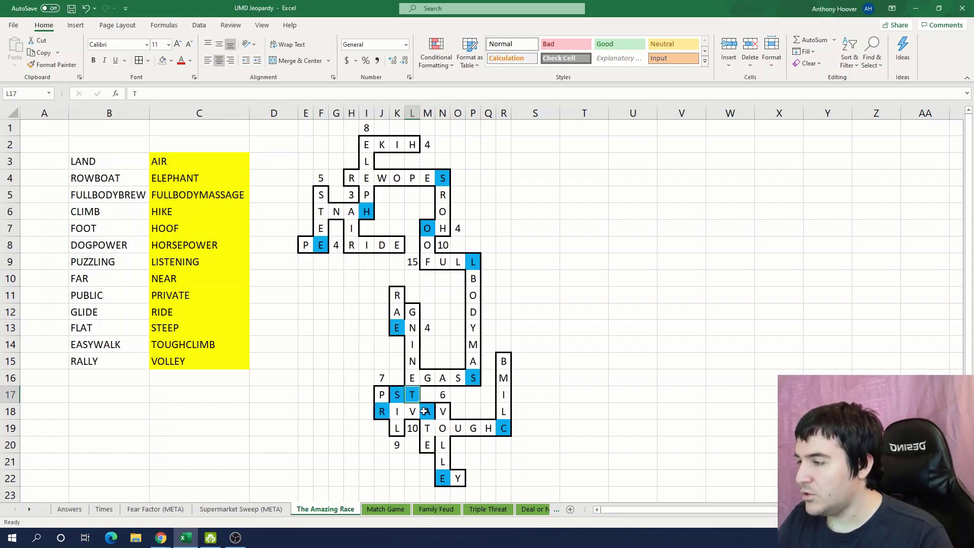
left_click(417, 412)
left_click(503, 428)
key("alt+Tab")
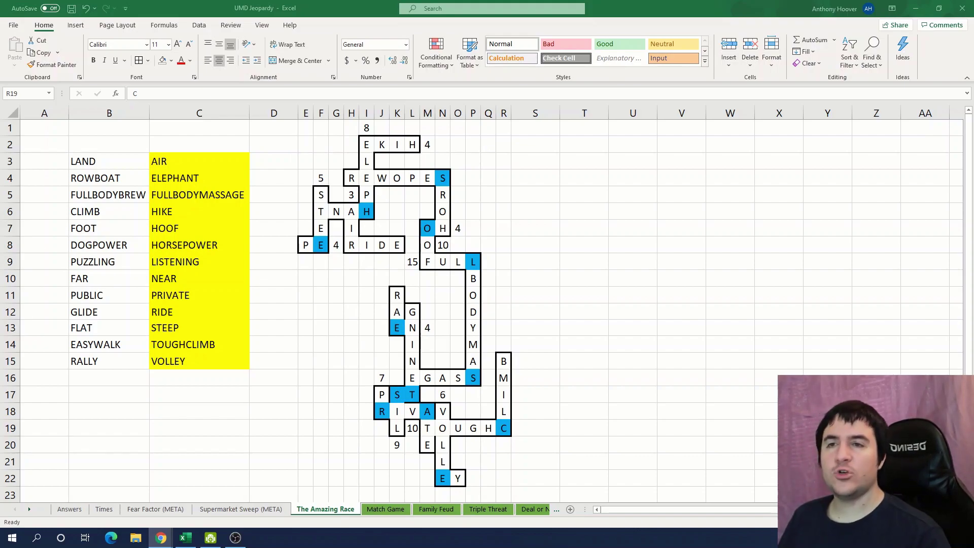
key("alt+Tab")
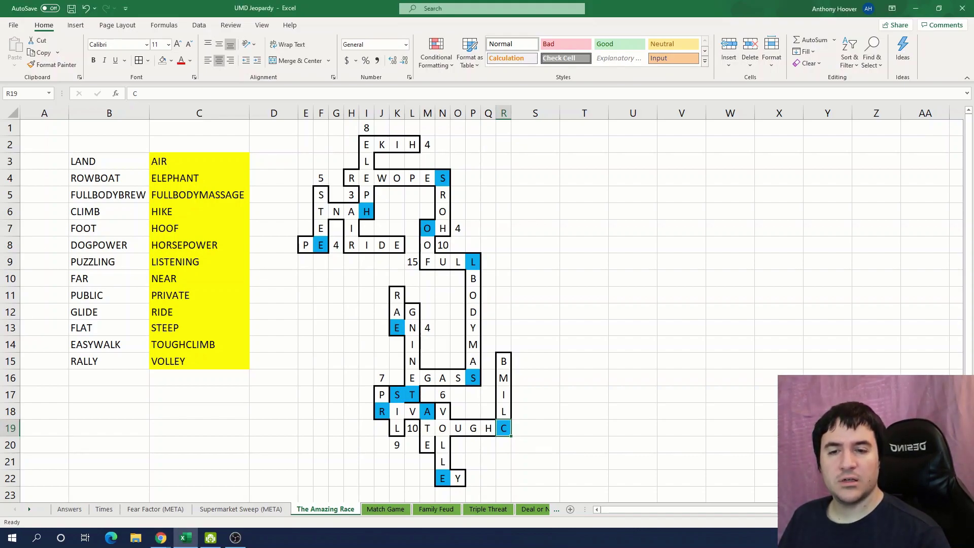
key("alt+Tab")
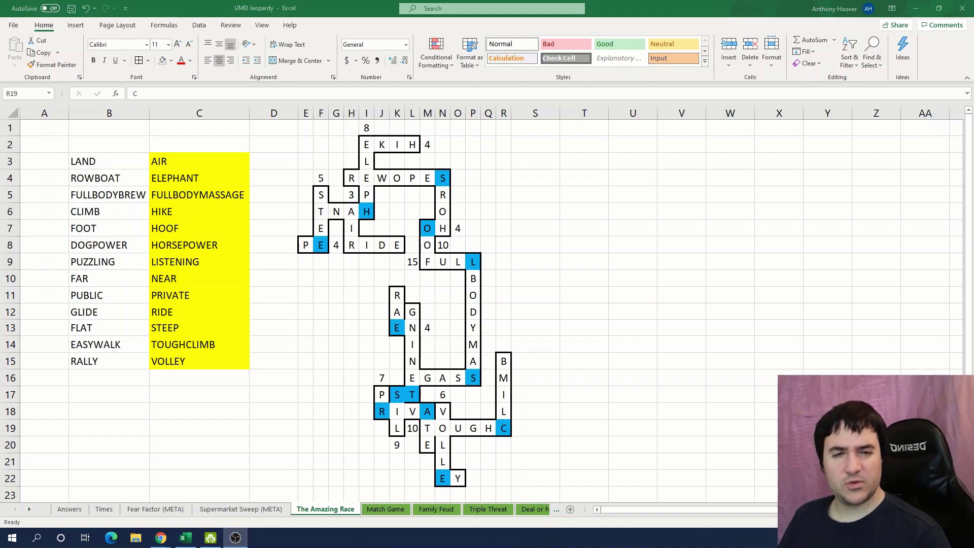
Step: Enter SHOELESS TRACE and FOOTPRINT below the word list, and submit FOOTPRINT for The Amazing Race on the Puzzle Club answer sheet
left_click(189, 400)
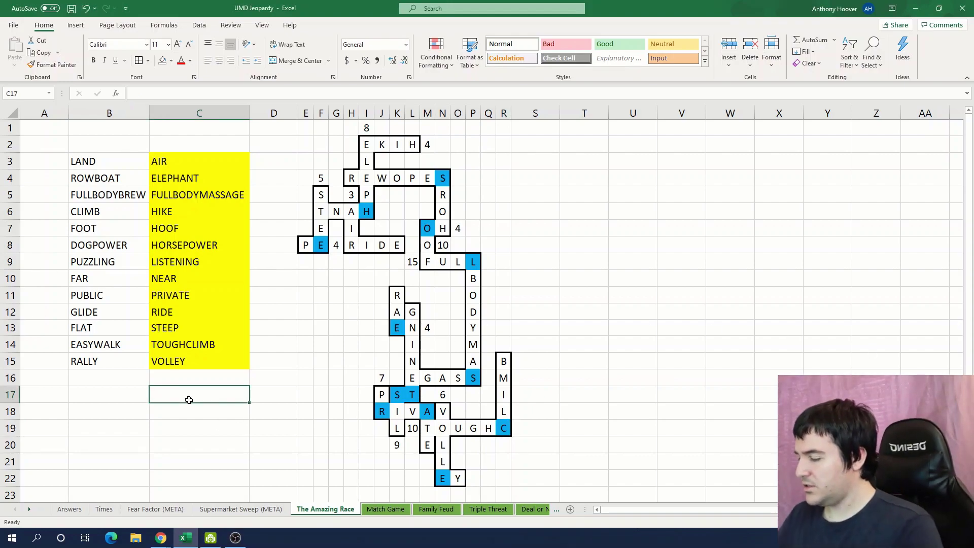
type("SHOELESS TRACE FOOTPRINT")
mouse_move(160, 537)
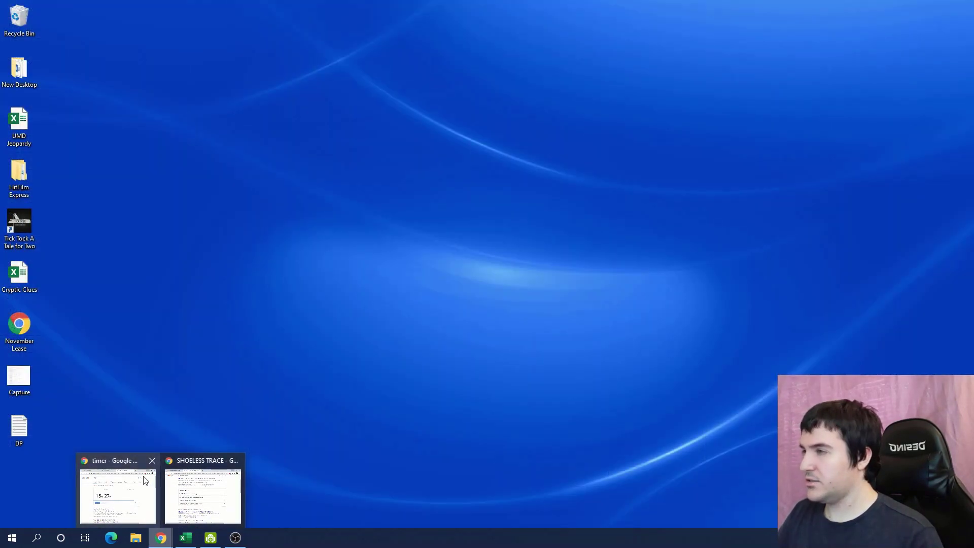
left_click(145, 487)
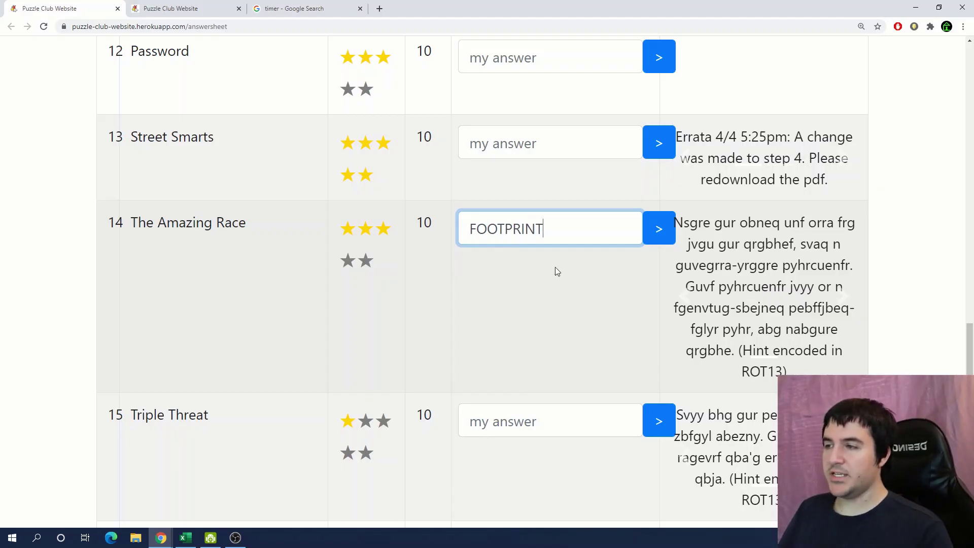
key("Return")
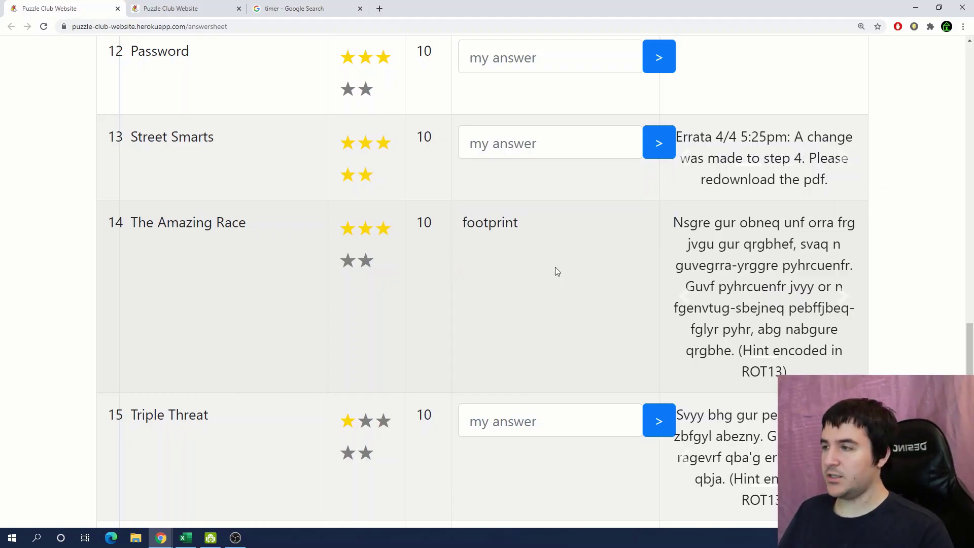
Step: Record FOOTPRINT as The Amazing Race's answer in B14 of the Answers sheet in Excel, with a green fill
left_click(186, 537)
type("FOOTPRINT")
left_click(523, 336)
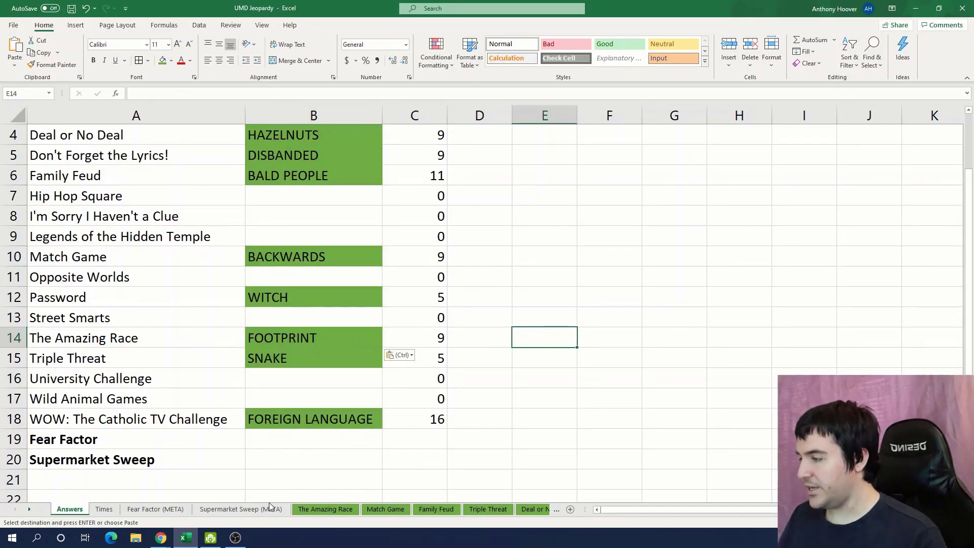
Step: Add FOOTPRINT without fill to row F of the Supermarket Sweep (META) sheet and enter its extract PT in L8
left_click(241, 509)
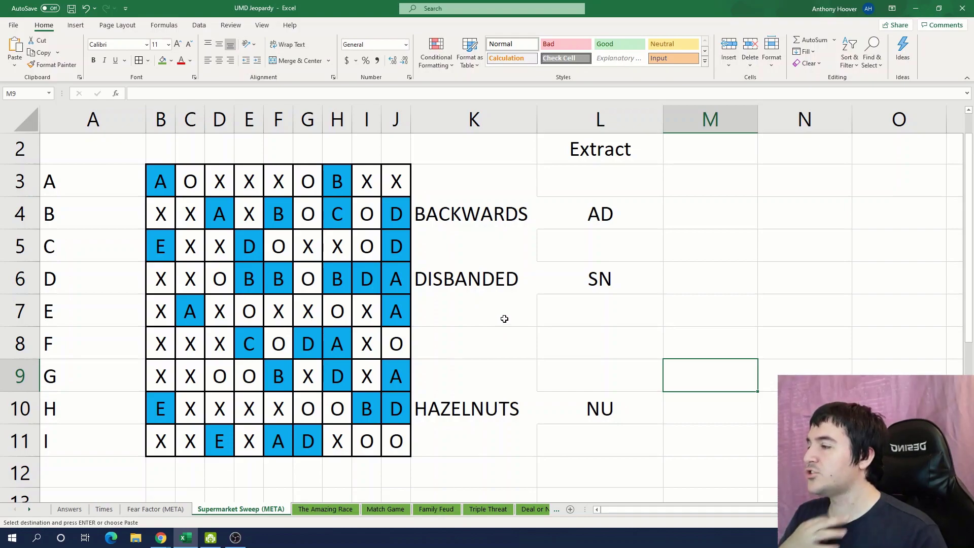
left_click(503, 336)
type("FOOTPRINT")
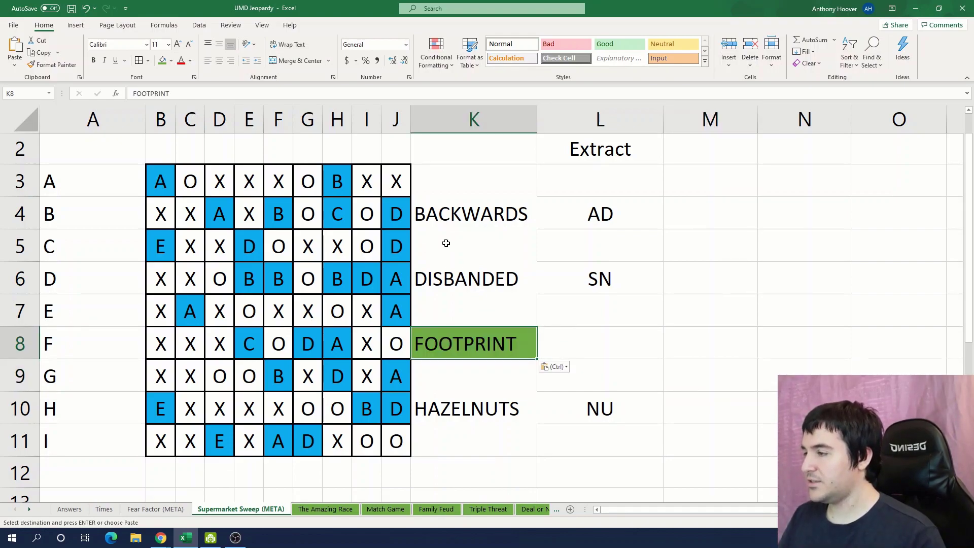
left_click(589, 346)
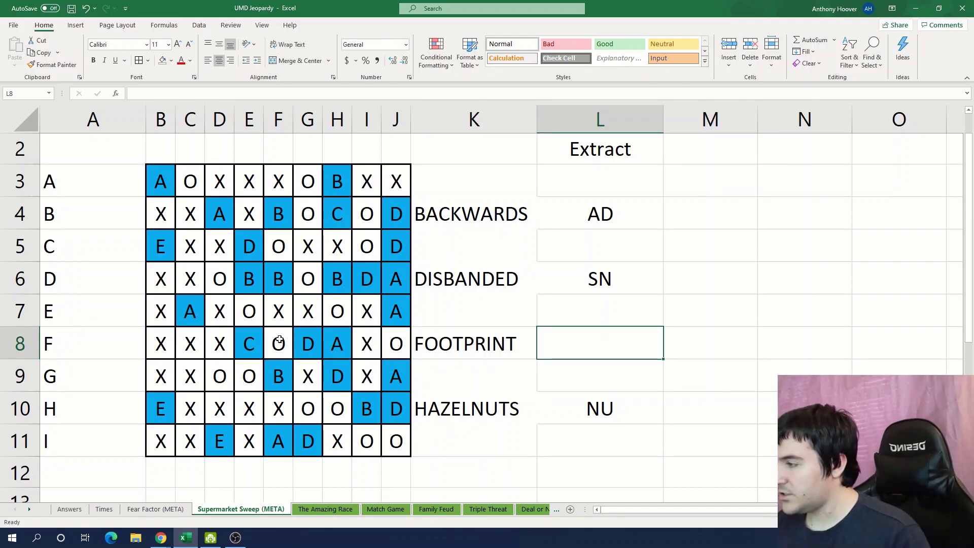
type("PT")
key("Return")
left_click(698, 221)
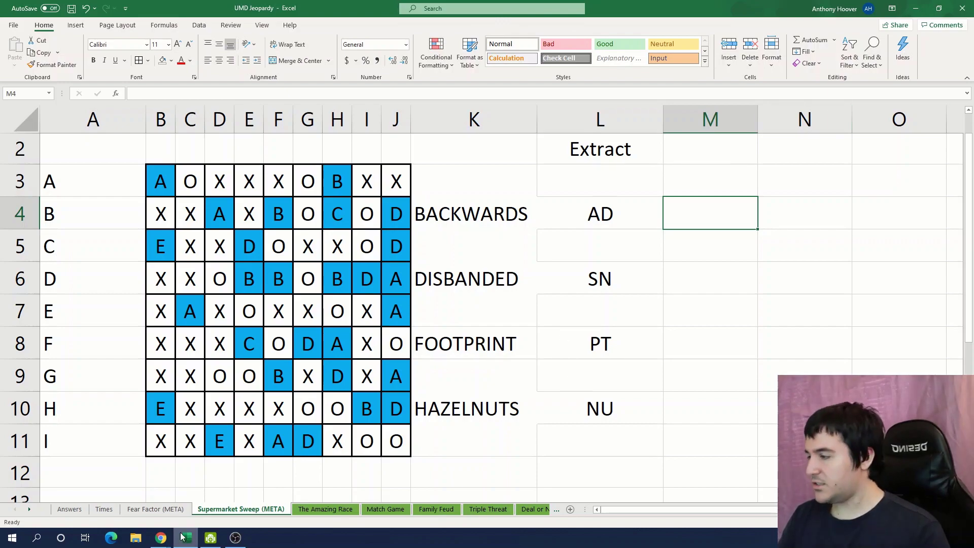
Step: Open nutrimatic.org in a new Chrome tab and check the extracted letter pairs on the Supermarket Sweep (META) sheet in Excel
key("alt+Tab")
key("ctrl+t")
type("nutrimatic.org")
key("Return")
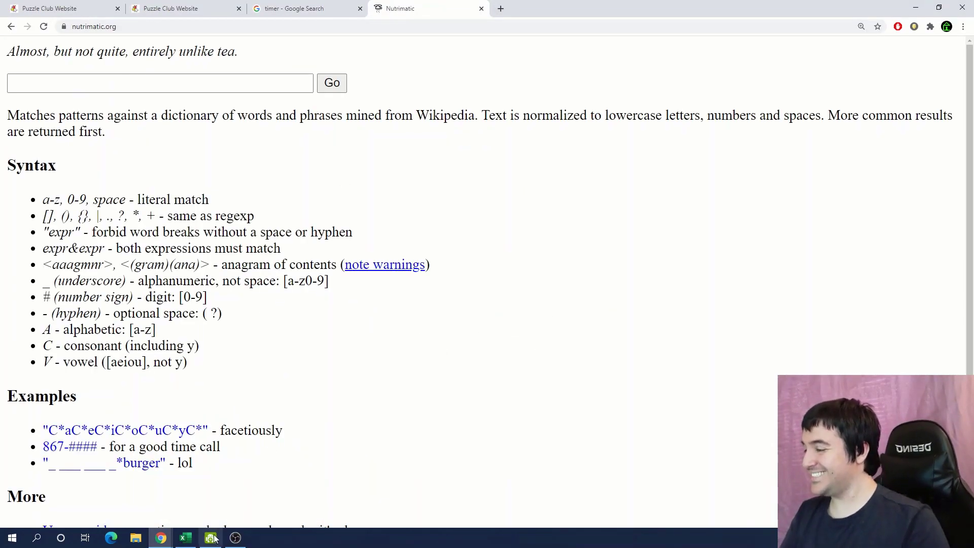
left_click(192, 541)
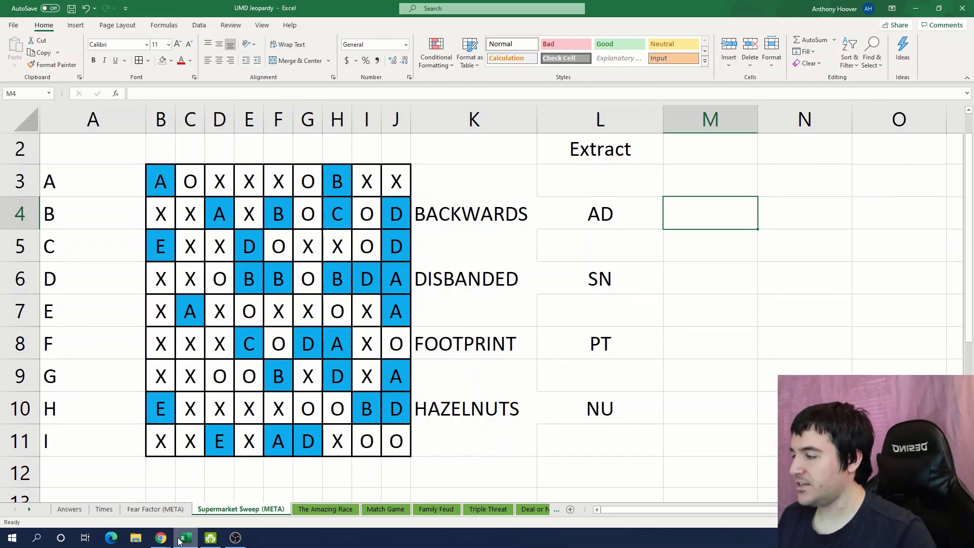
left_click(162, 537)
left_click(158, 510)
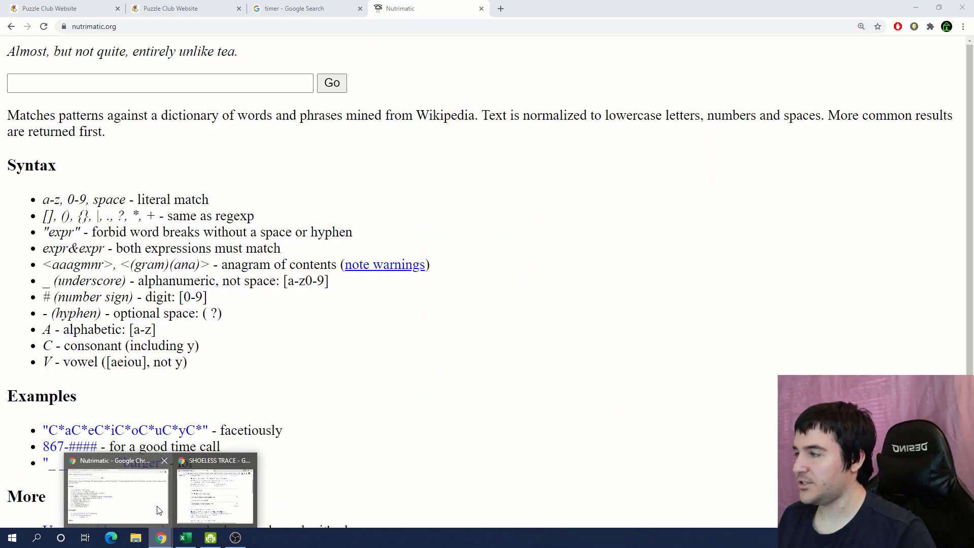
Step: Search Nutrimatic for the patterns AAadAAsnAAptAAnuAA and AaAsApAnAAdAnAtAuA, extending the computation limit for the second one
type("AaAsApAnAAdAnAtAuA")
key("Return")
left_click(201, 90)
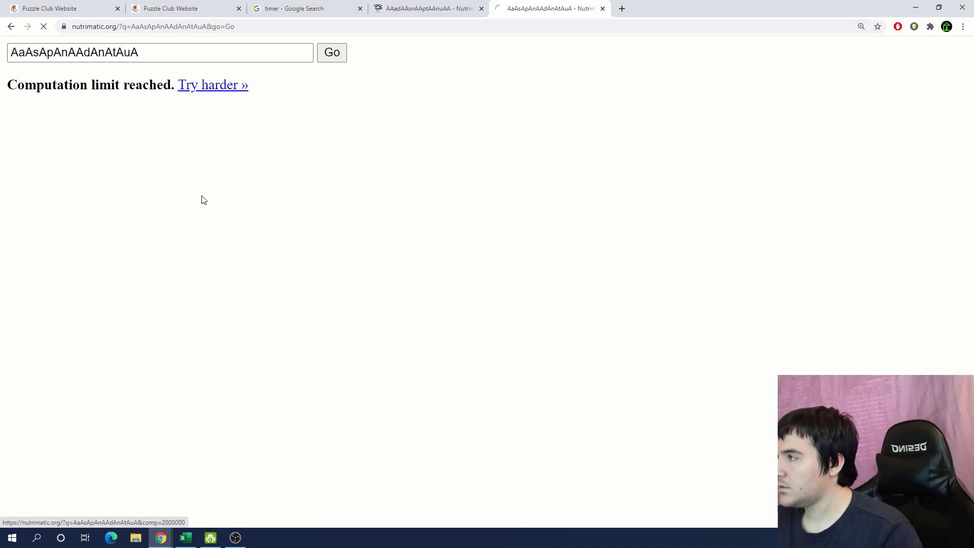
left_click(206, 94)
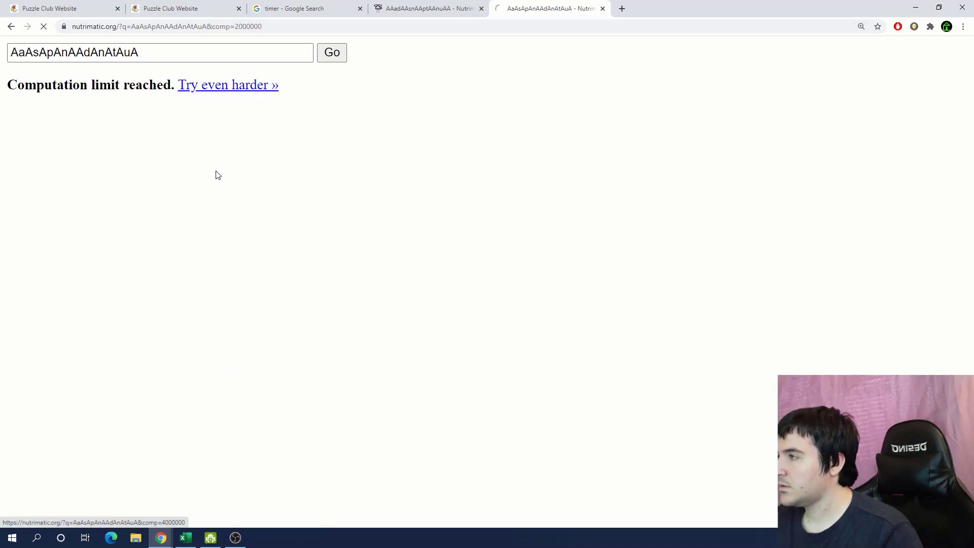
Step: Check the Google countdown timer in Chrome and return to the Supermarket Sweep (META) extracts in Excel
key("alt+Tab")
left_click(720, 335)
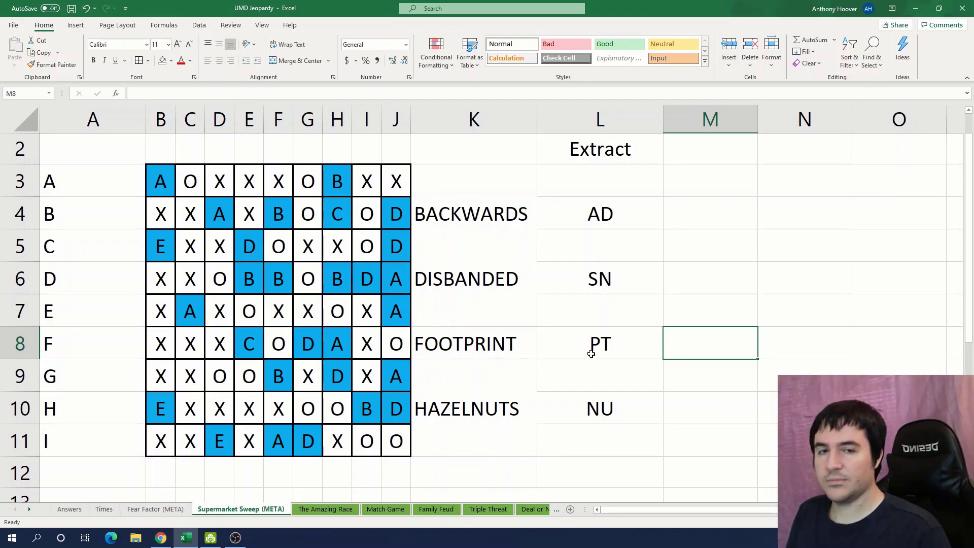
left_click(161, 538)
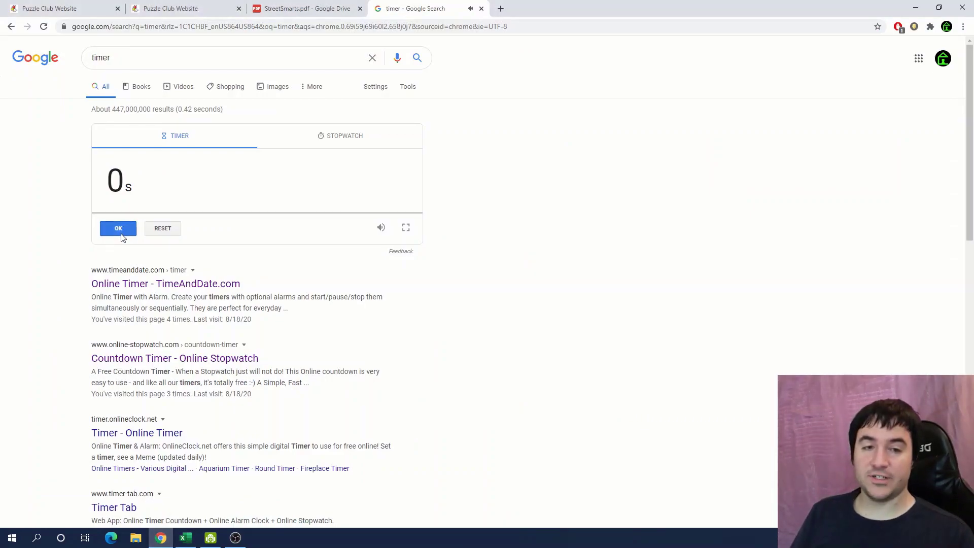
left_click(186, 538)
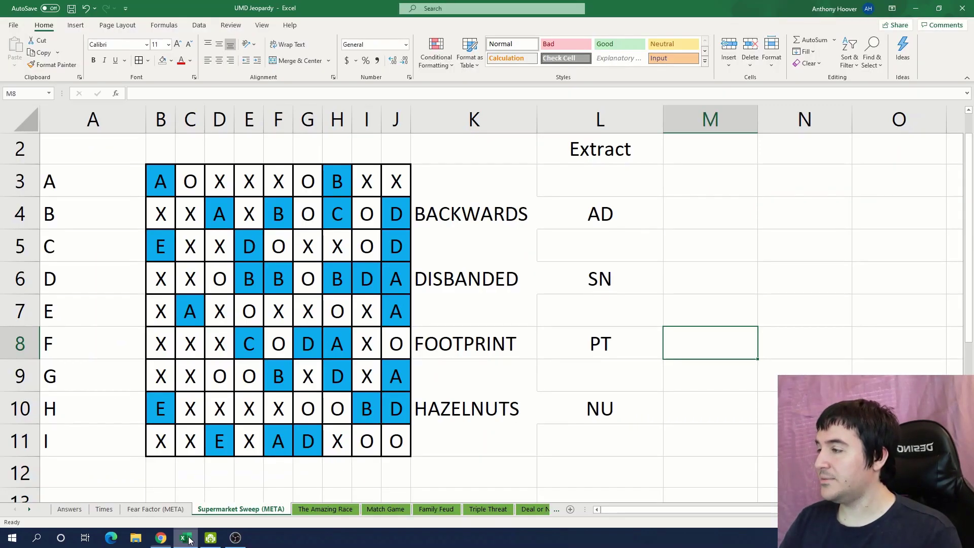
left_click(632, 376)
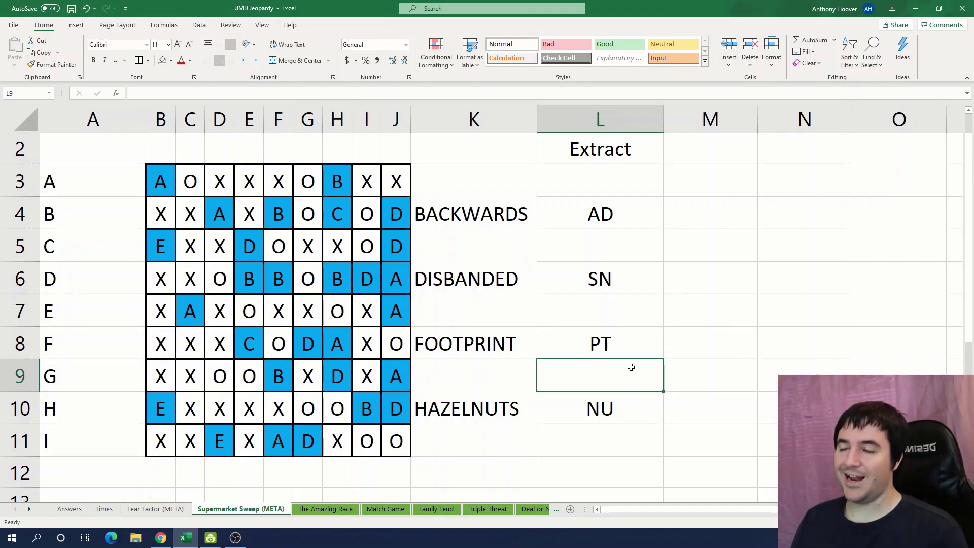
Step: Review the solved puzzles on the Answers, Match Game and The Amazing Race sheets, and open the Times sheet's log of hours per video
left_click(78, 512)
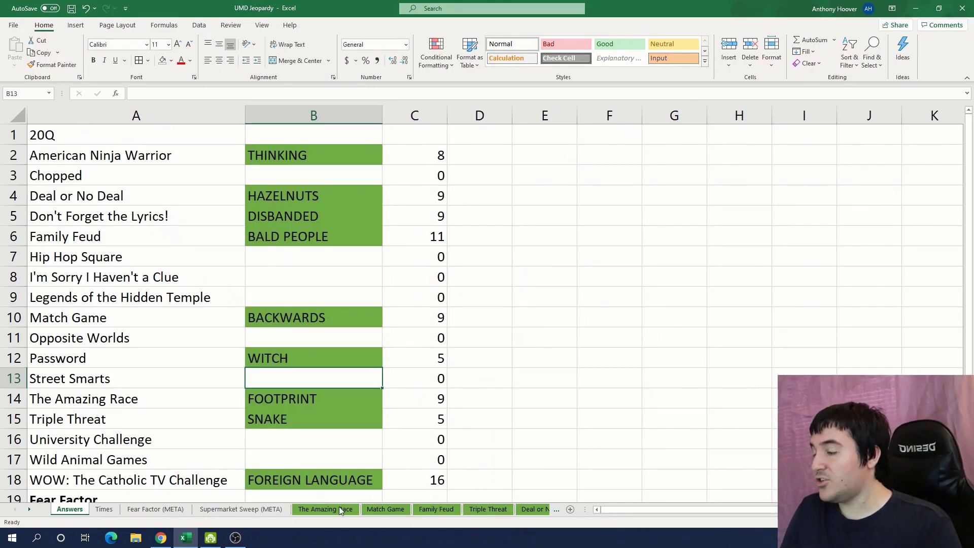
left_click(377, 512)
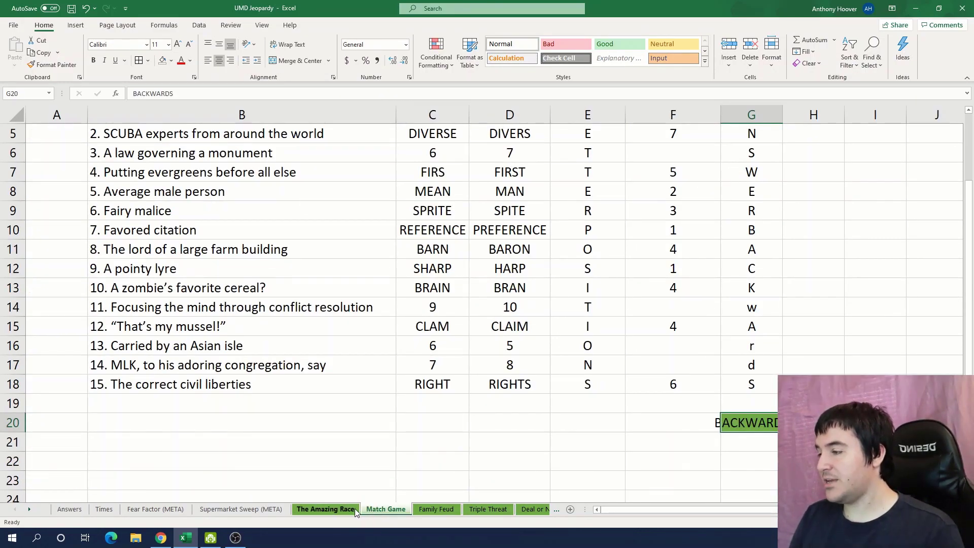
left_click(353, 510)
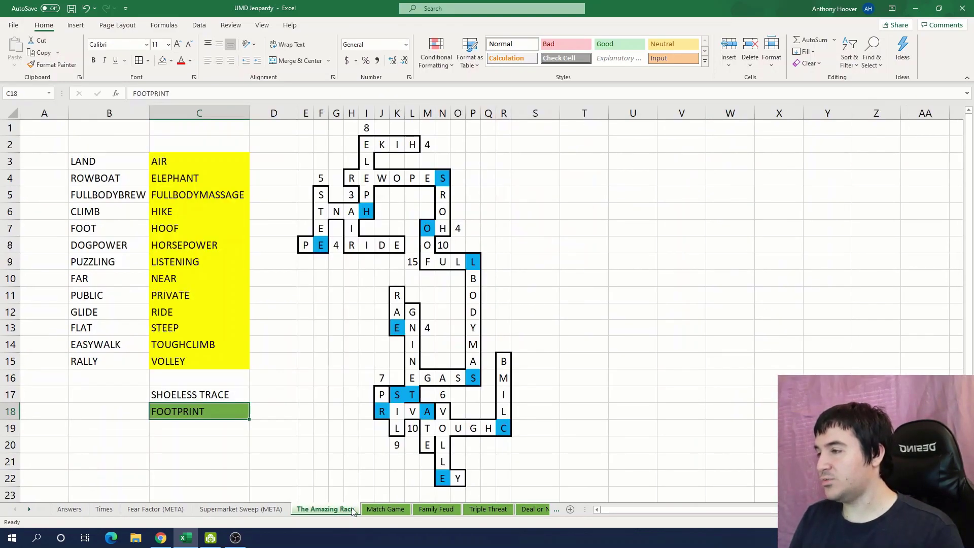
left_click(69, 510)
key("ctrl+Page_Down")
left_click(274, 279)
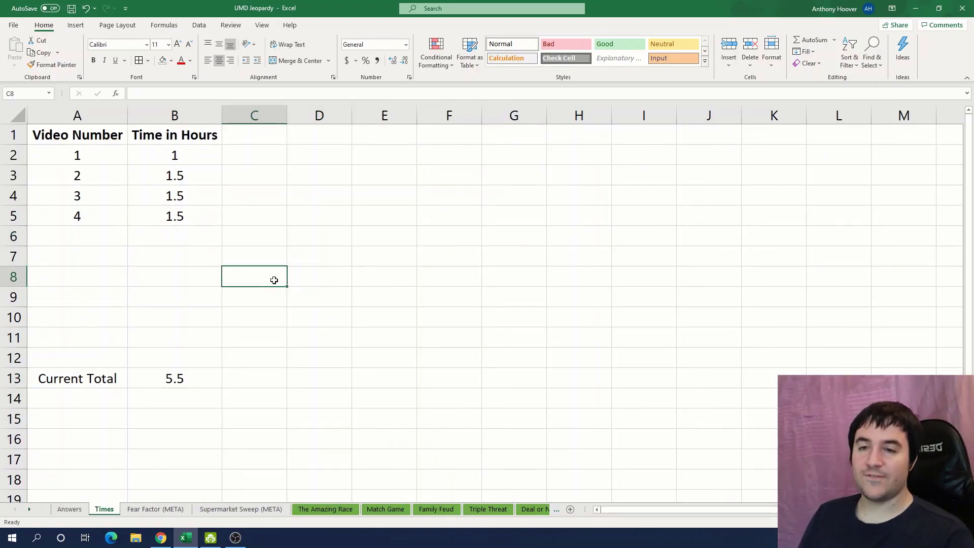